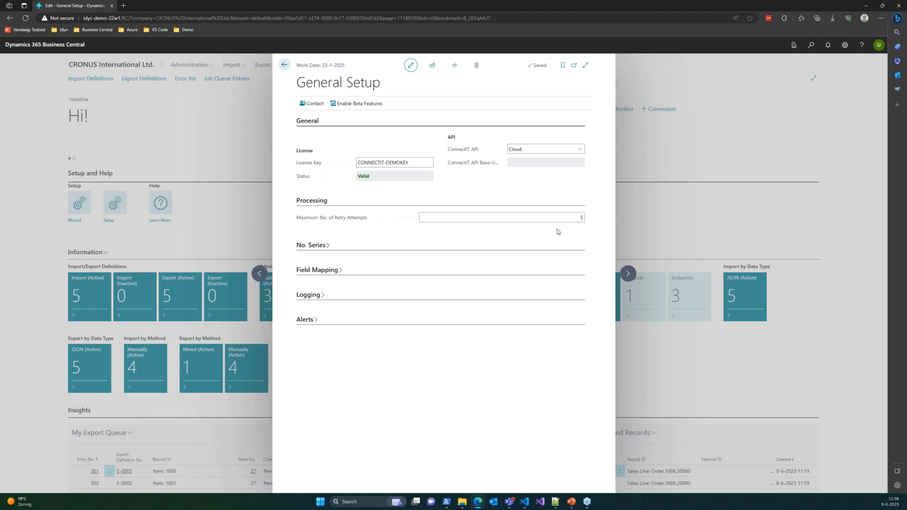
# Step: Check the maximum number of retry attempts in General Setup and compare it with the retry attempts on export entry 53
pyautogui.click(557, 219)
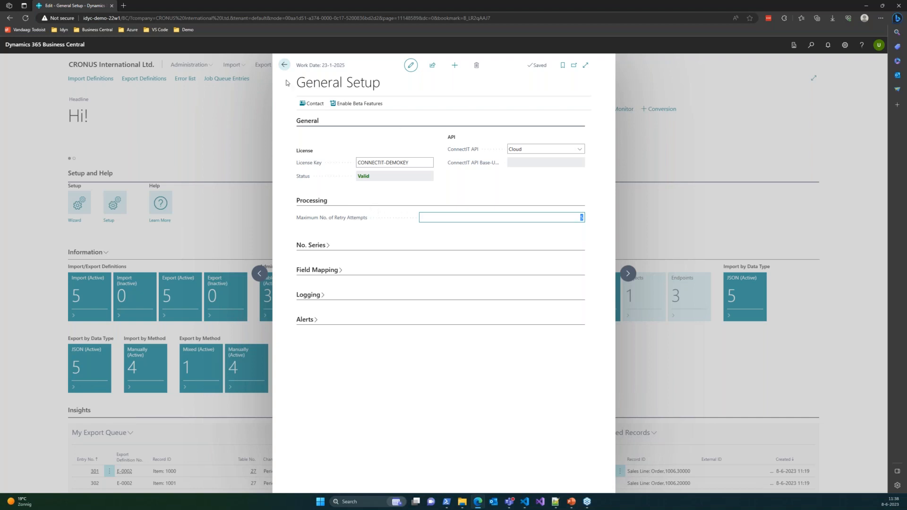
pyautogui.click(284, 66)
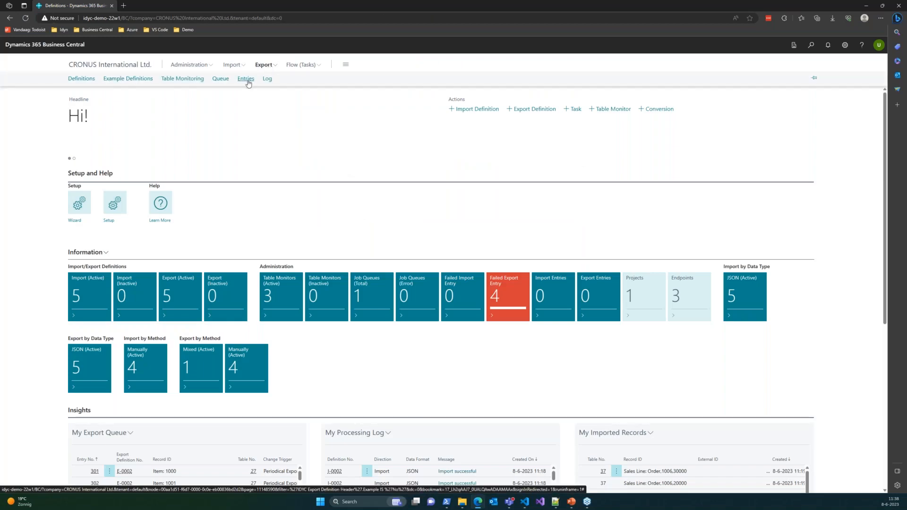
pyautogui.click(246, 79)
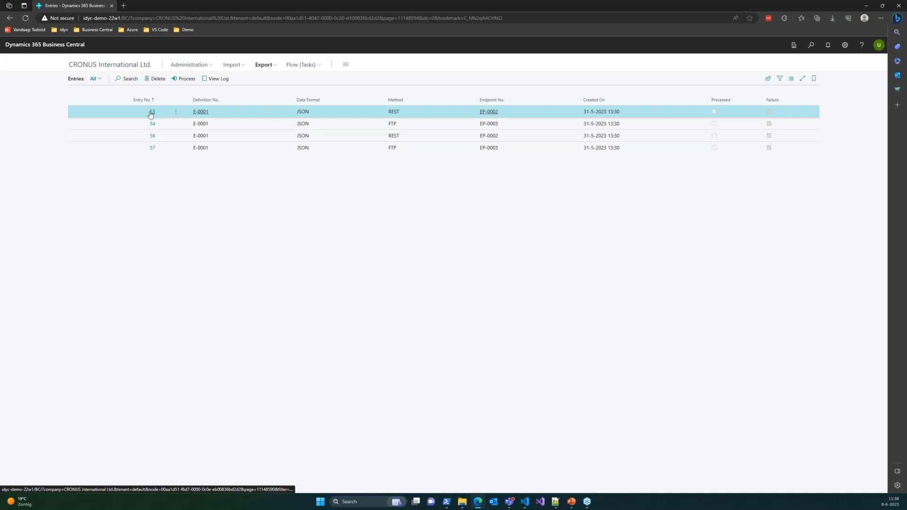
pyautogui.click(152, 113)
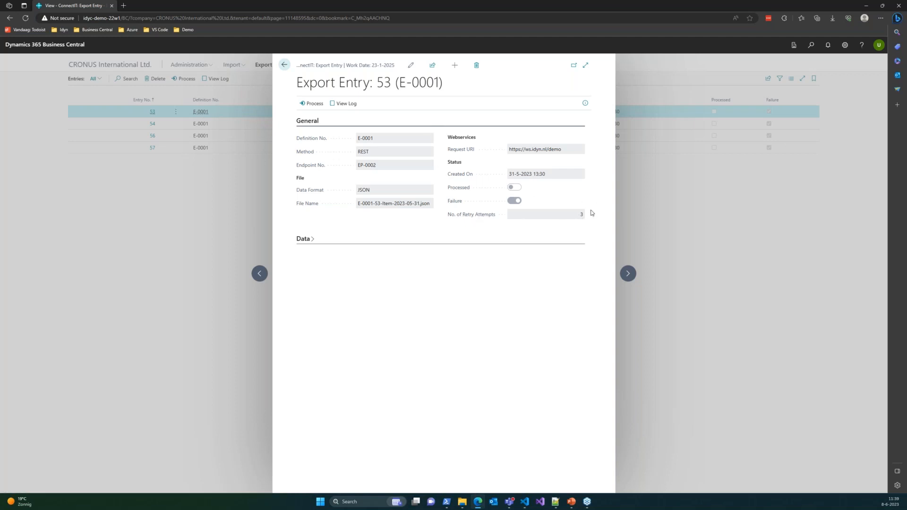
pyautogui.click(286, 66)
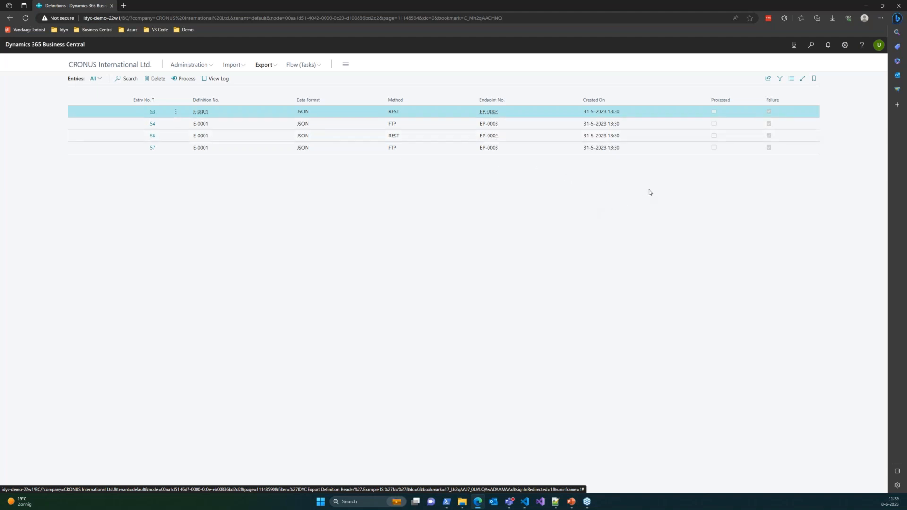
pyautogui.click(153, 114)
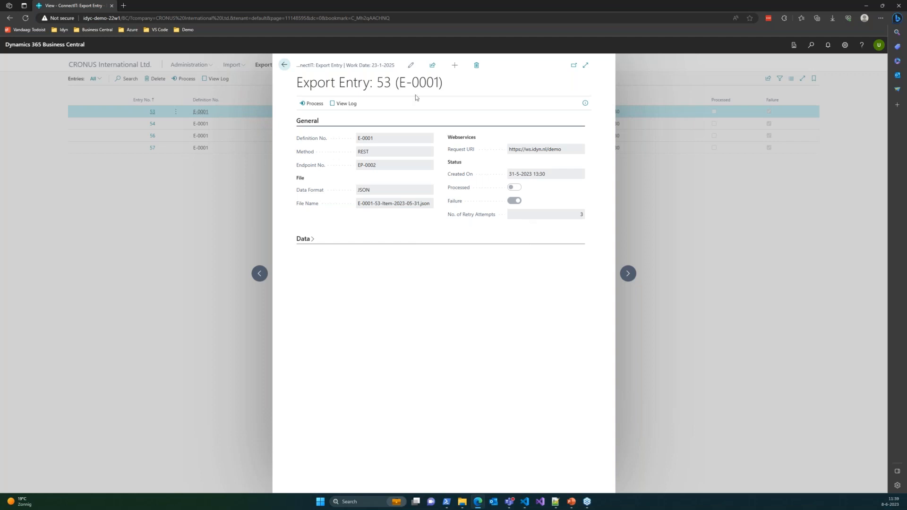
pyautogui.click(285, 65)
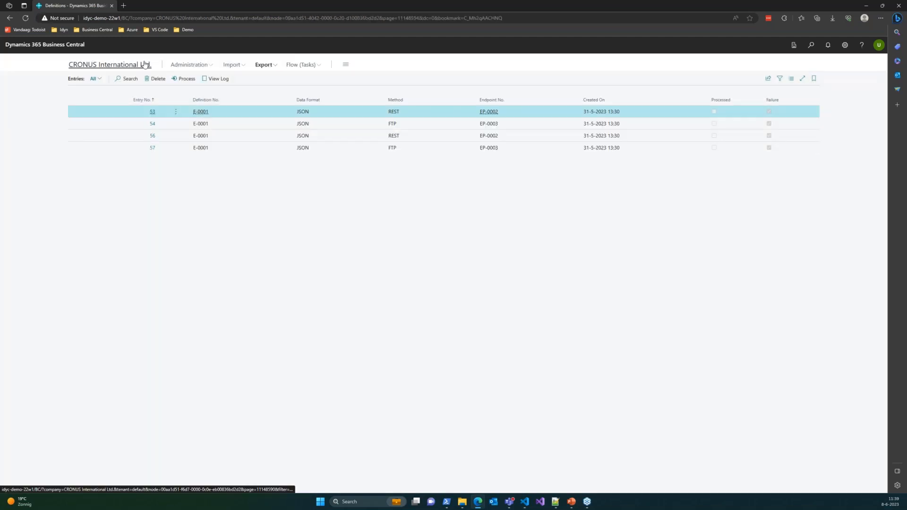
# Step: Run the IDYC Task Scheduler export job queue entry once in the foreground and close its card
pyautogui.click(144, 65)
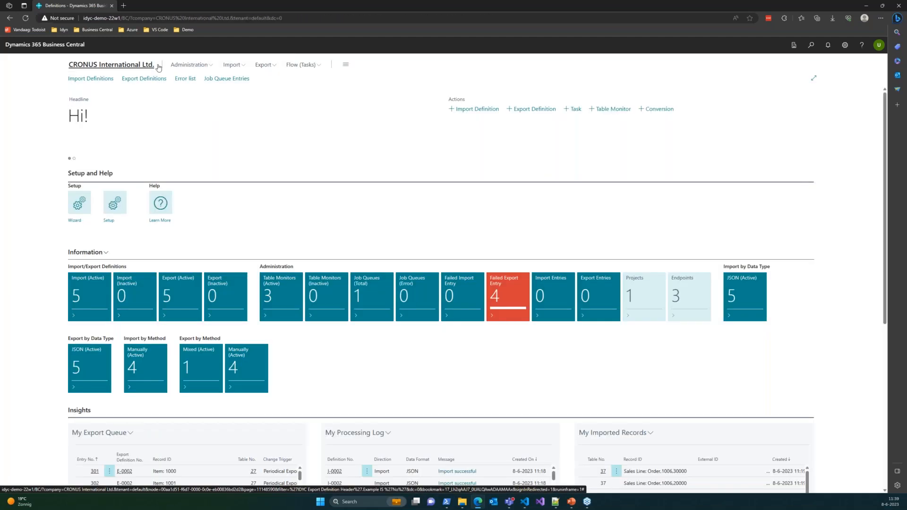
pyautogui.click(219, 79)
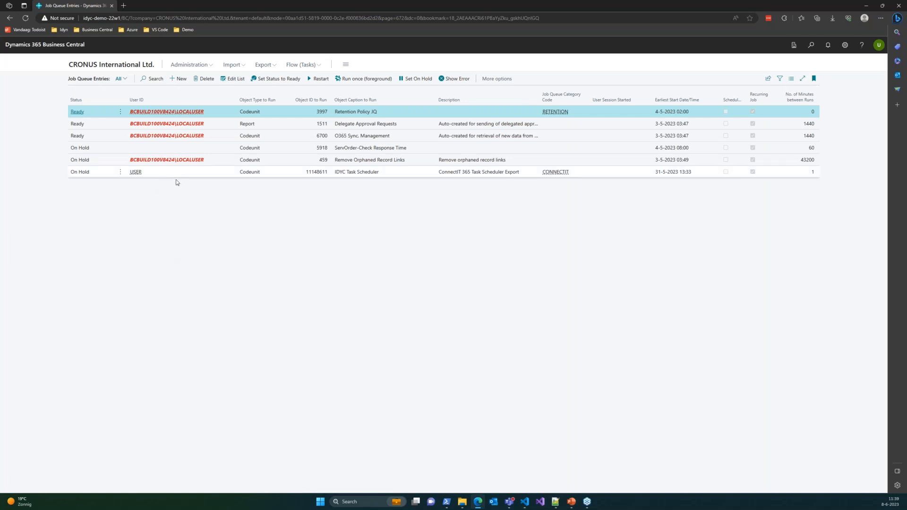
pyautogui.click(85, 175)
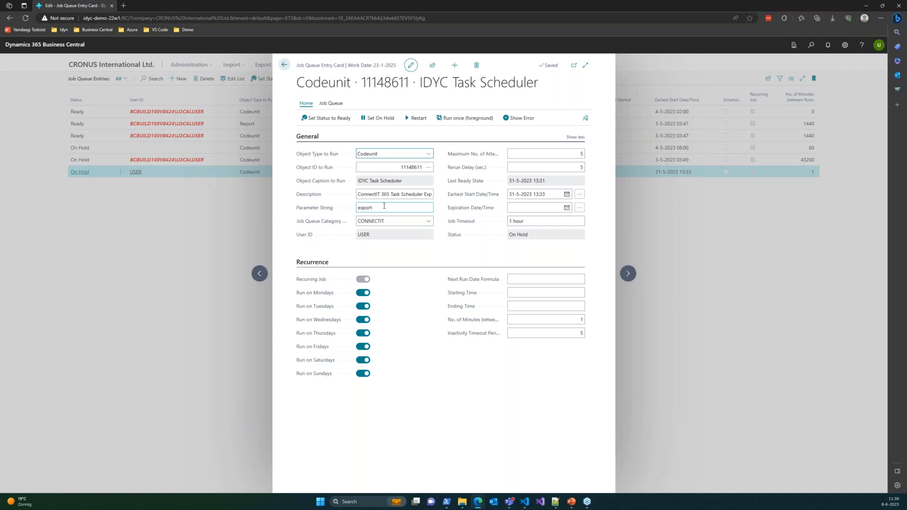
pyautogui.click(384, 206)
pyautogui.click(438, 260)
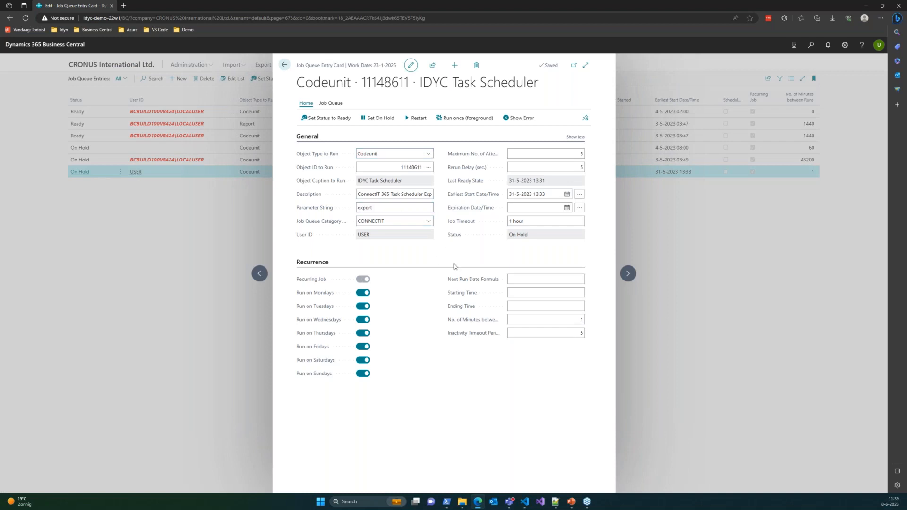
pyautogui.click(467, 122)
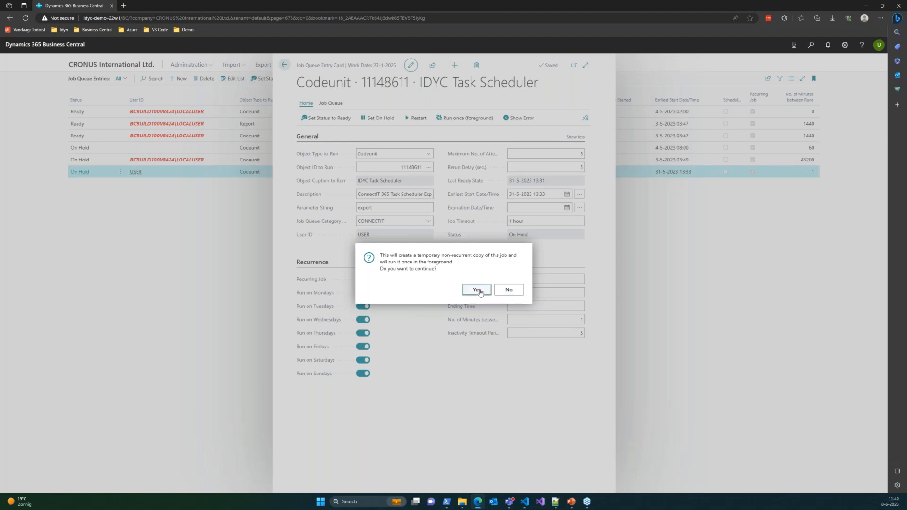
pyautogui.click(477, 290)
pyautogui.click(506, 289)
pyautogui.click(285, 66)
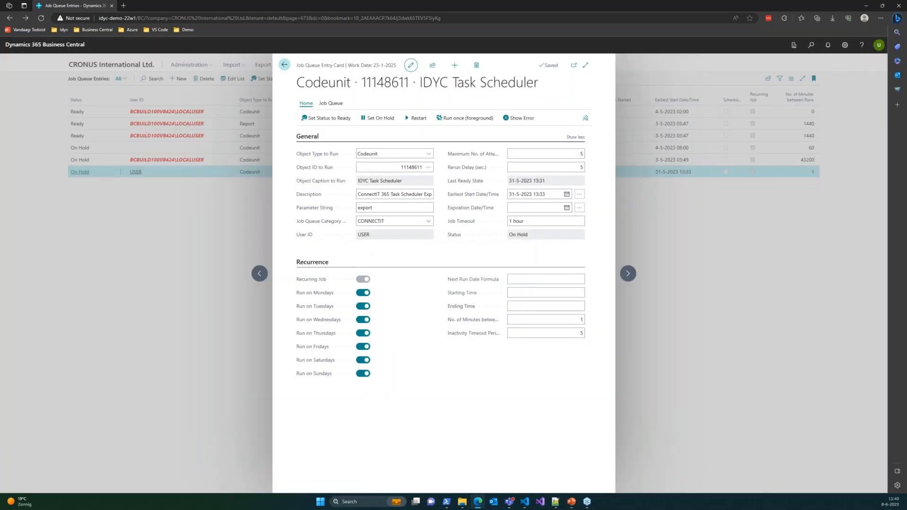
# Step: Review the number of retry attempts on export entry 53 again and return to the home page
pyautogui.click(254, 79)
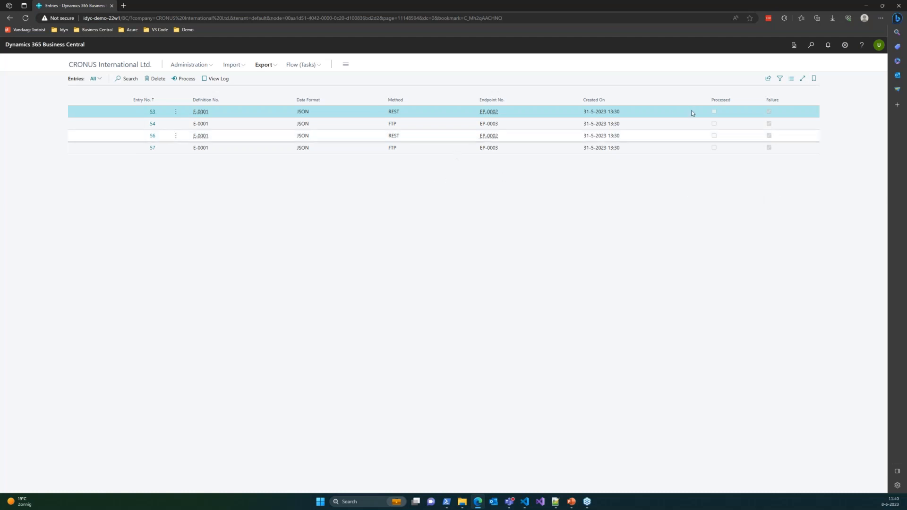
pyautogui.click(152, 113)
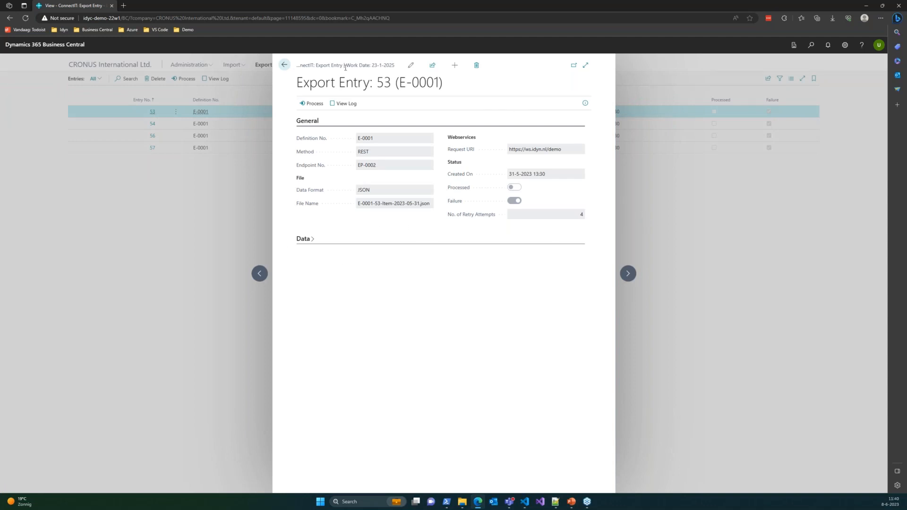
pyautogui.click(286, 66)
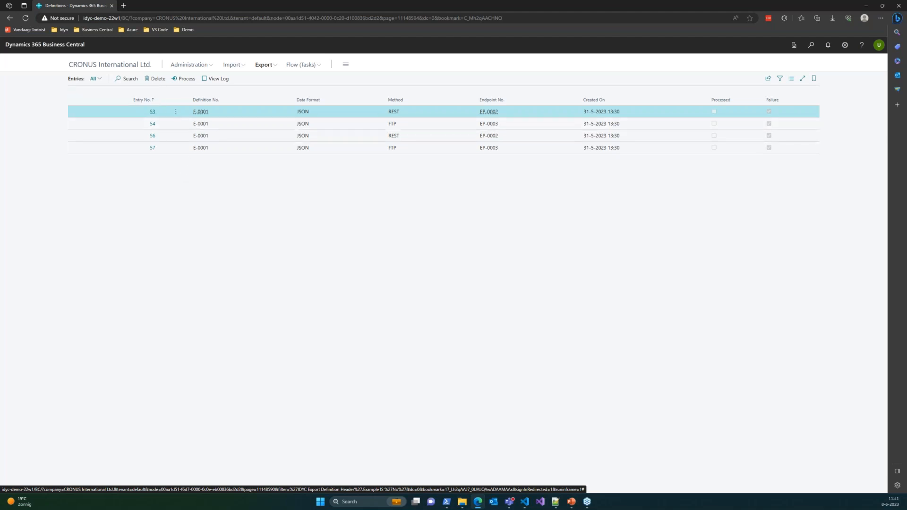
pyautogui.click(232, 65)
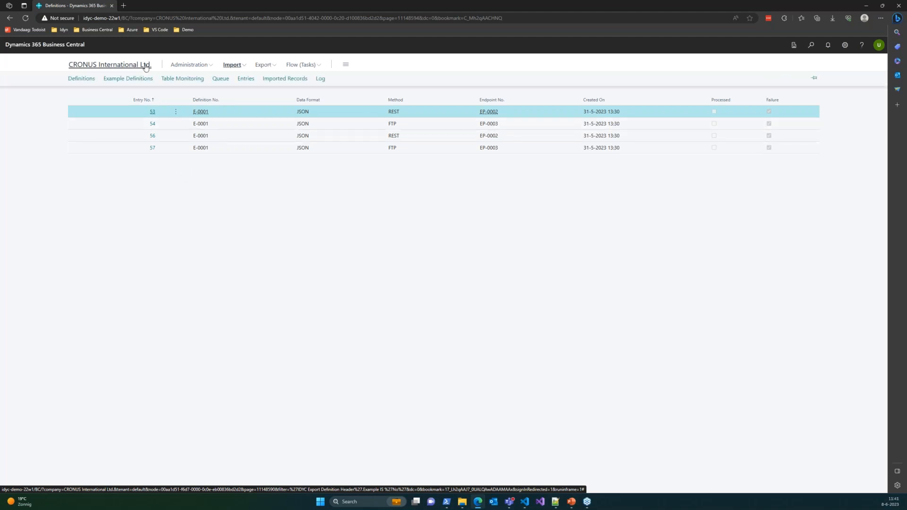
pyautogui.click(219, 204)
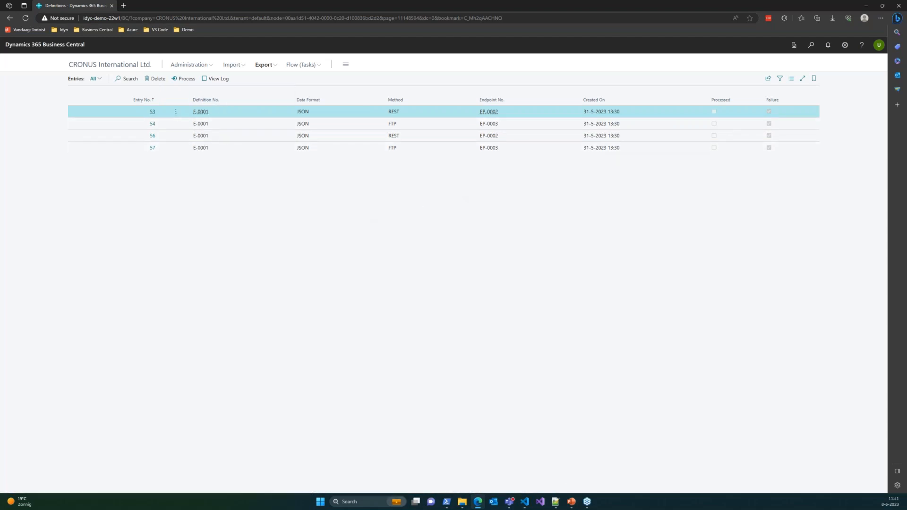
pyautogui.click(139, 65)
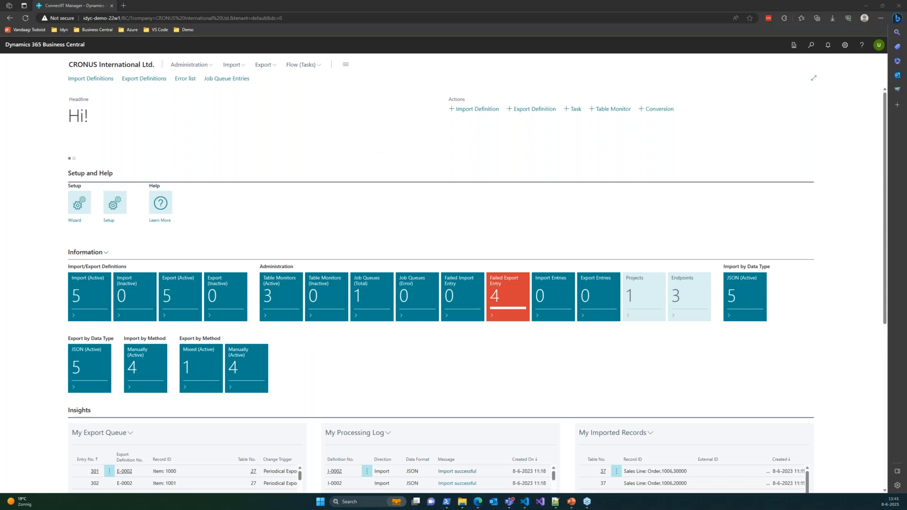
pyautogui.hotkey('alt', 'Tab')
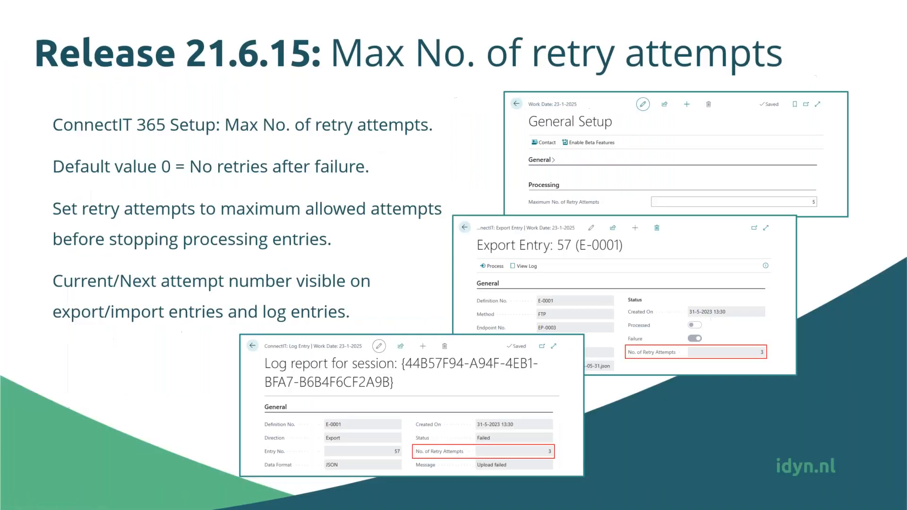
pyautogui.click(340, 205)
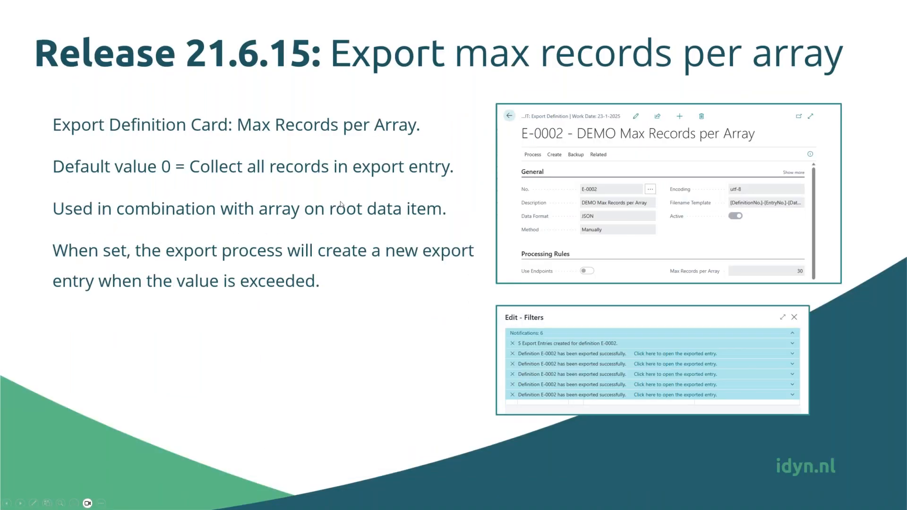
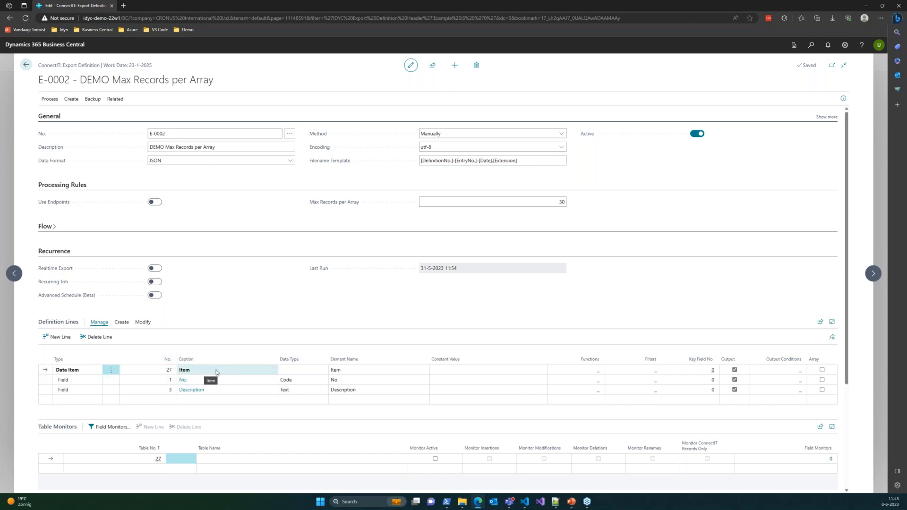
# Step: Mark the Item data item line of definition E-0002 as an array and manually export the definition without filters
pyautogui.click(821, 371)
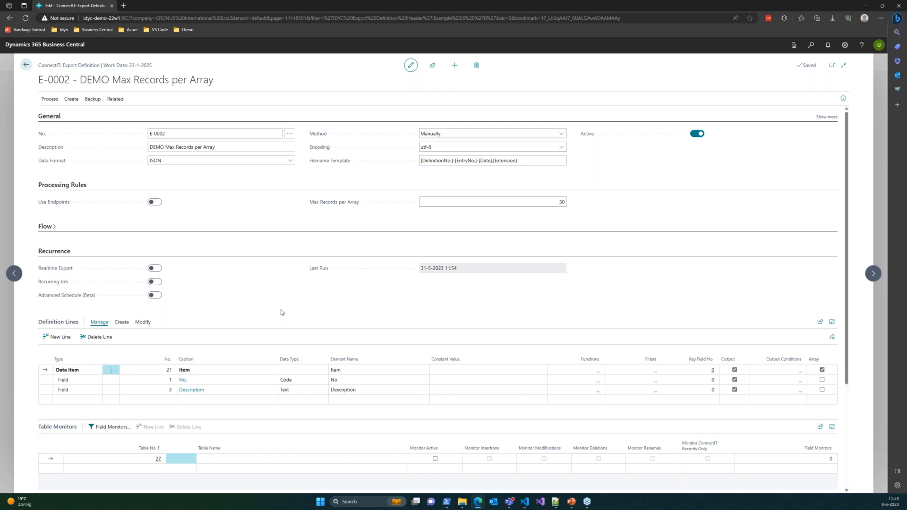
pyautogui.click(51, 99)
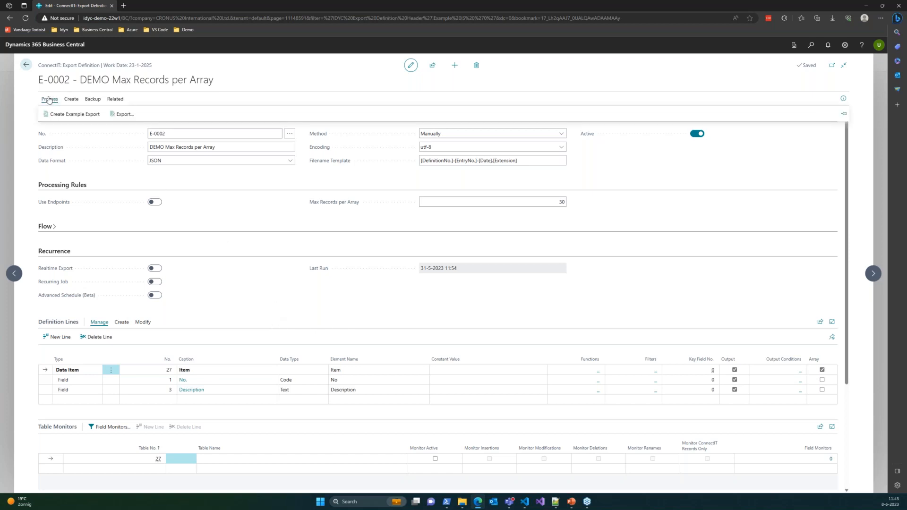
pyautogui.click(122, 118)
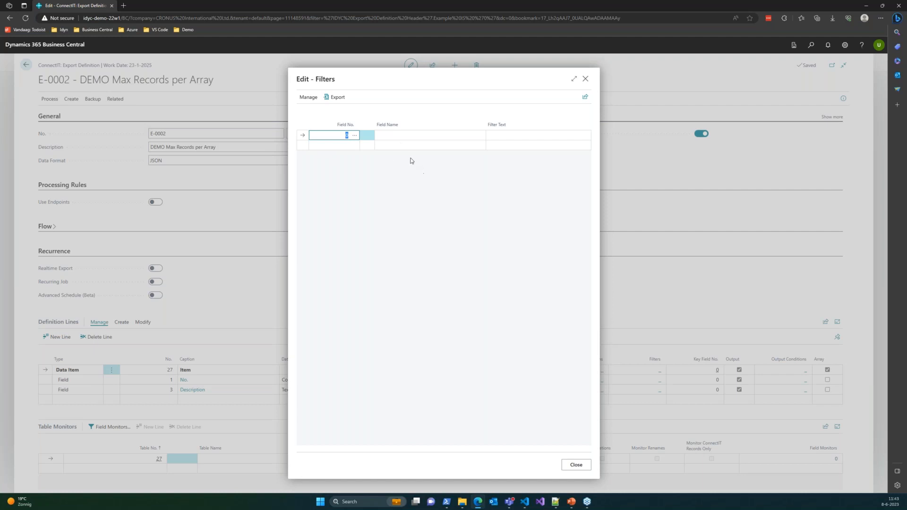
pyautogui.click(338, 97)
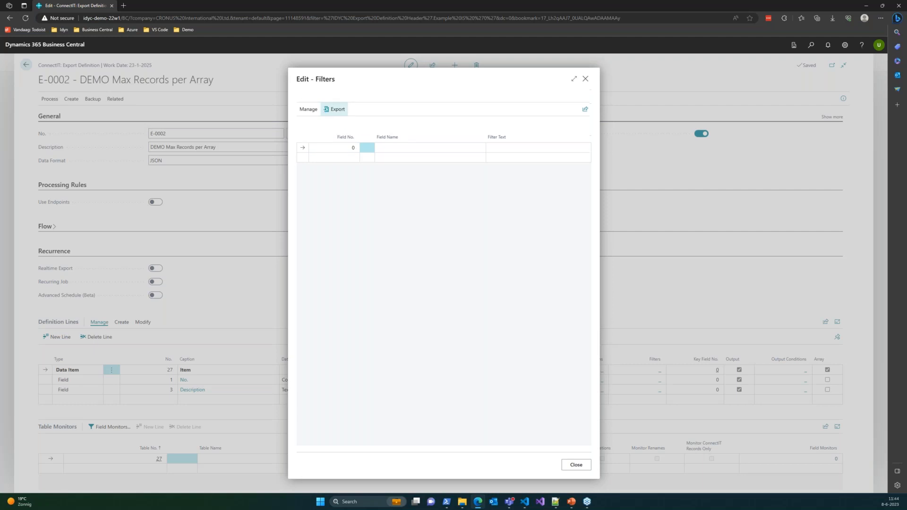
pyautogui.click(316, 94)
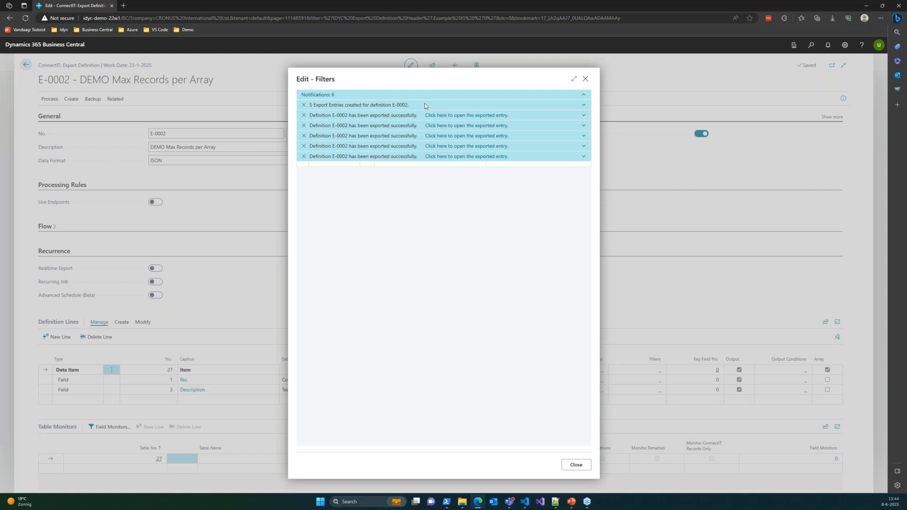
pyautogui.click(584, 80)
# Step: Open the export entries of definition E-0002 and compare the exported item data from entry 72 through entry 76
pyautogui.click(114, 99)
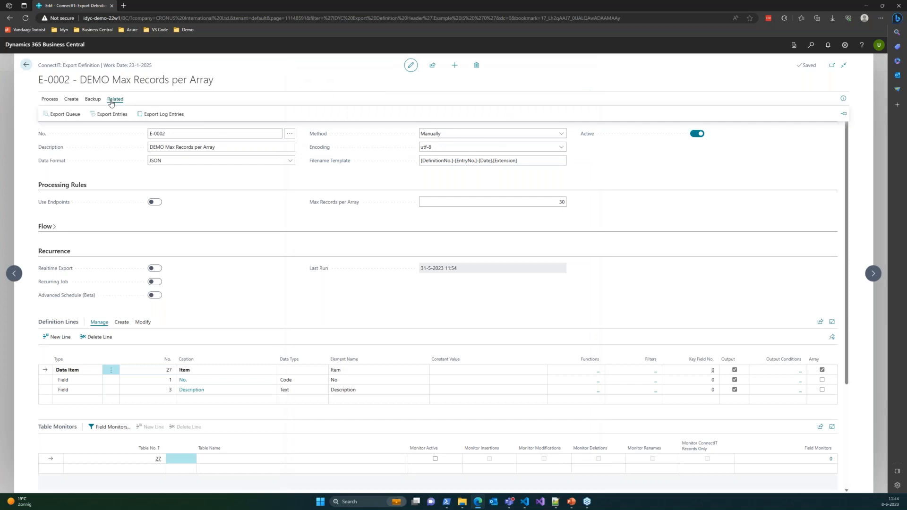
pyautogui.click(108, 117)
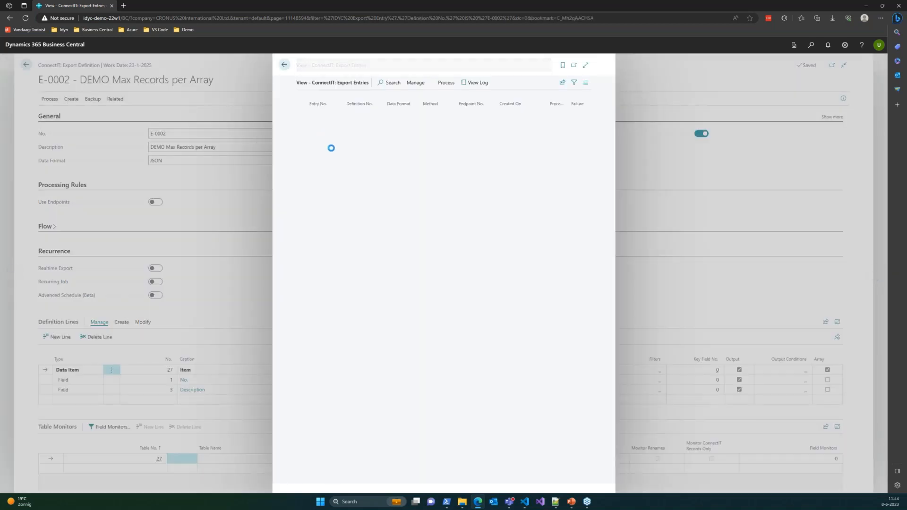
pyautogui.click(324, 116)
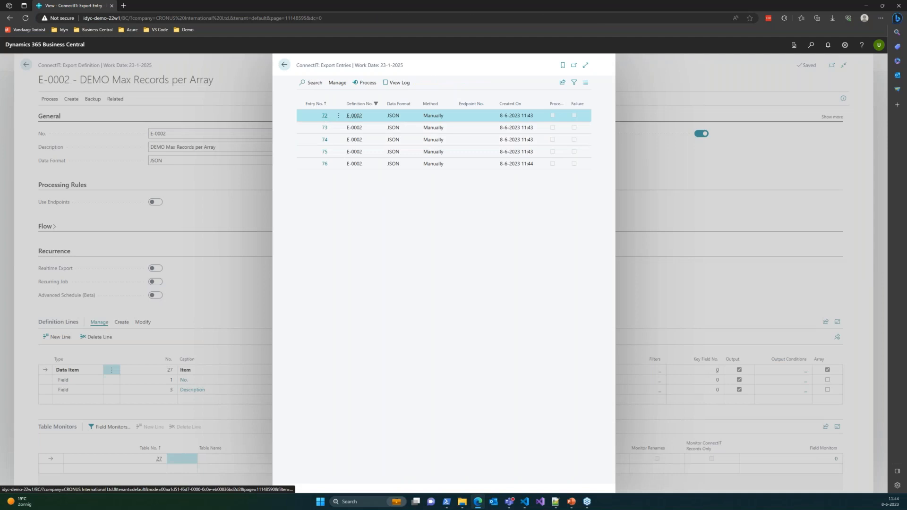
pyautogui.click(304, 228)
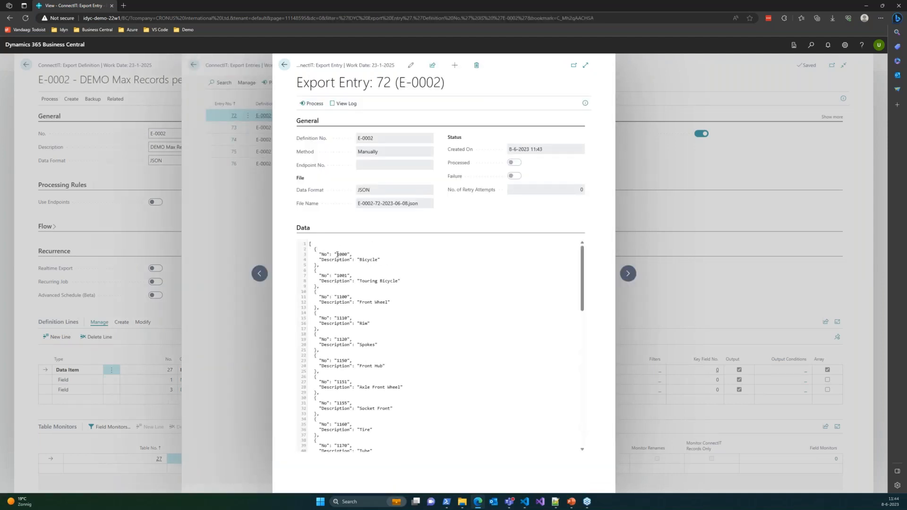
pyautogui.click(628, 273)
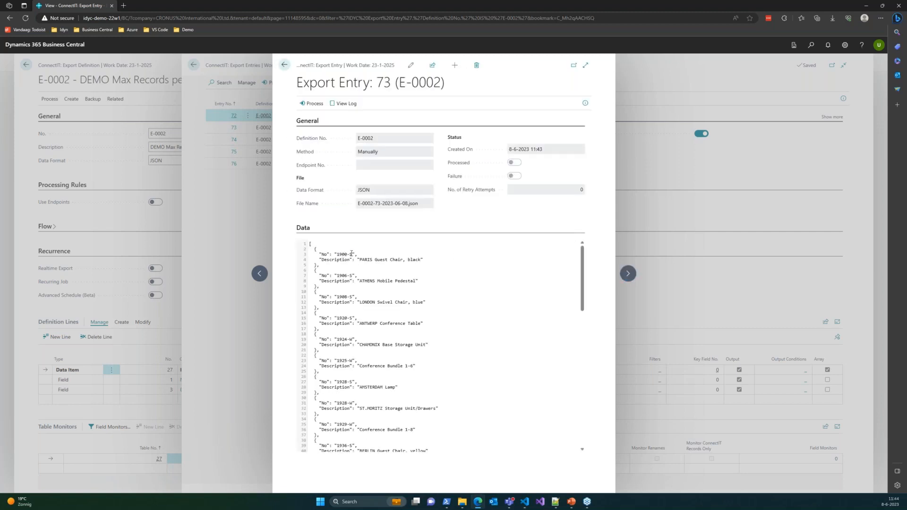
pyautogui.click(628, 275)
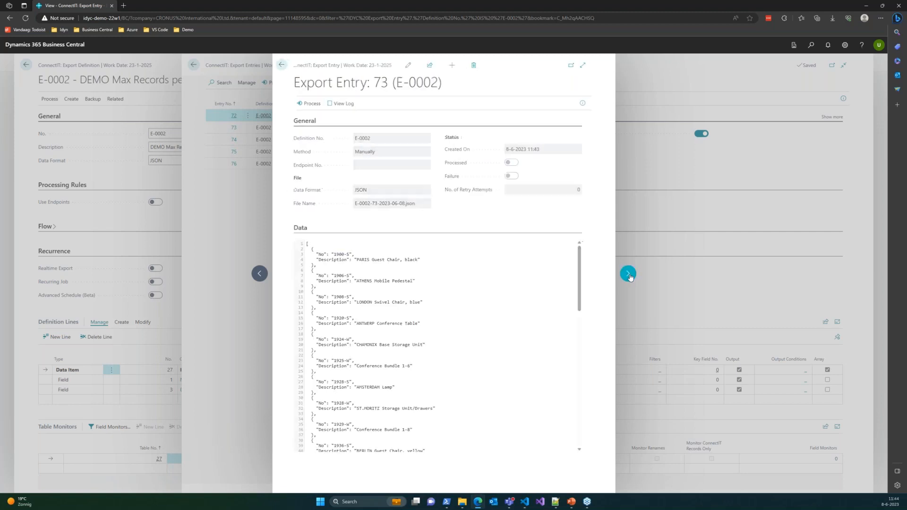
pyautogui.moveTo(336, 255); pyautogui.dragTo(351, 254)
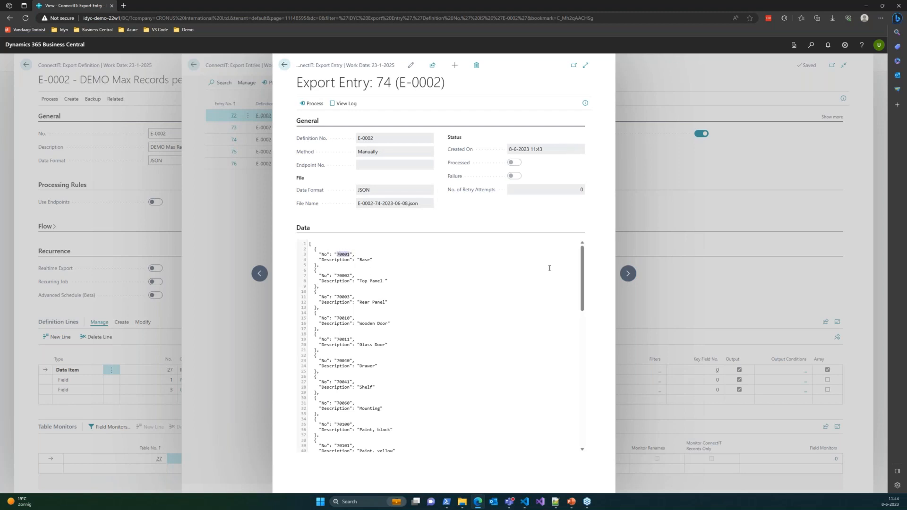
pyautogui.click(627, 273)
pyautogui.moveTo(335, 255); pyautogui.dragTo(362, 254)
pyautogui.click(628, 275)
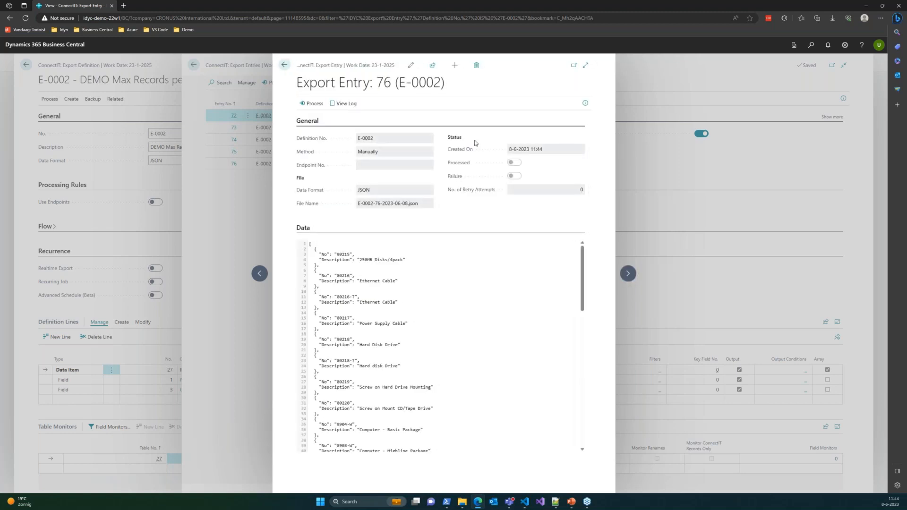
# Step: Examine the full list of items in the JSON data of export entry 76 and return to the entry list
pyautogui.scroll(-3, 439, 284)
pyautogui.scroll(3, 439, 284)
pyautogui.click(631, 274)
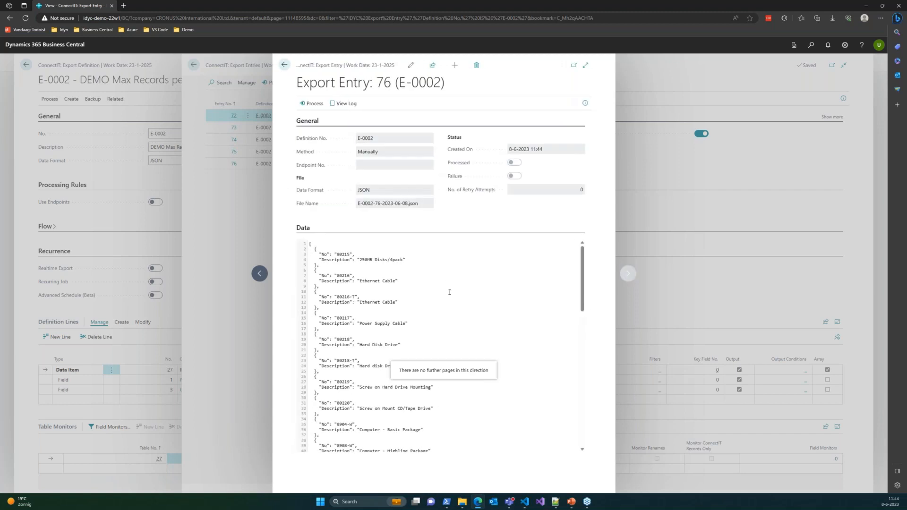
pyautogui.scroll(-10, 354, 260)
pyautogui.scroll(10, 394, 338)
pyautogui.scroll(-10, 362, 273)
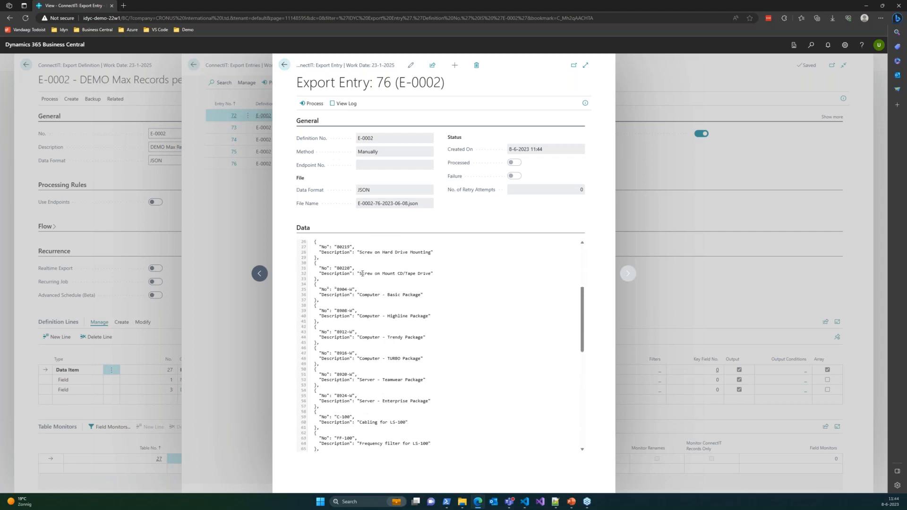
pyautogui.scroll(10, 369, 303)
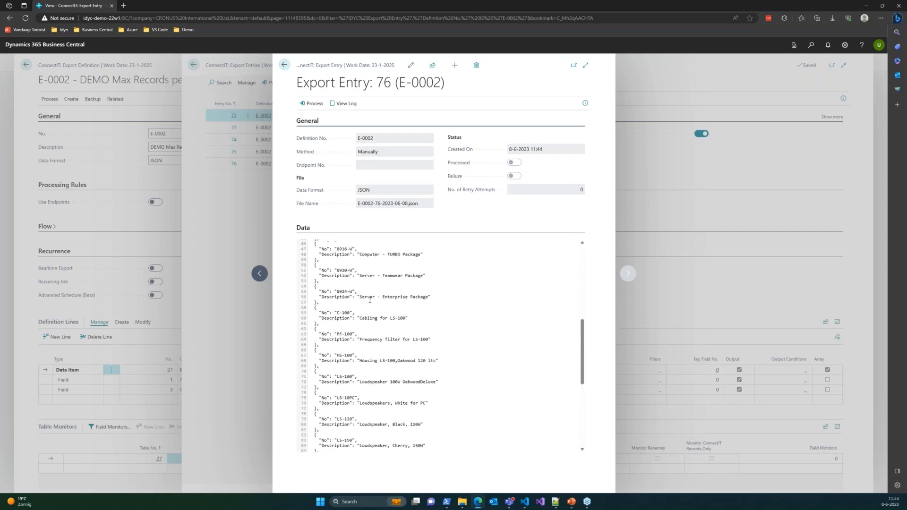
pyautogui.click(284, 64)
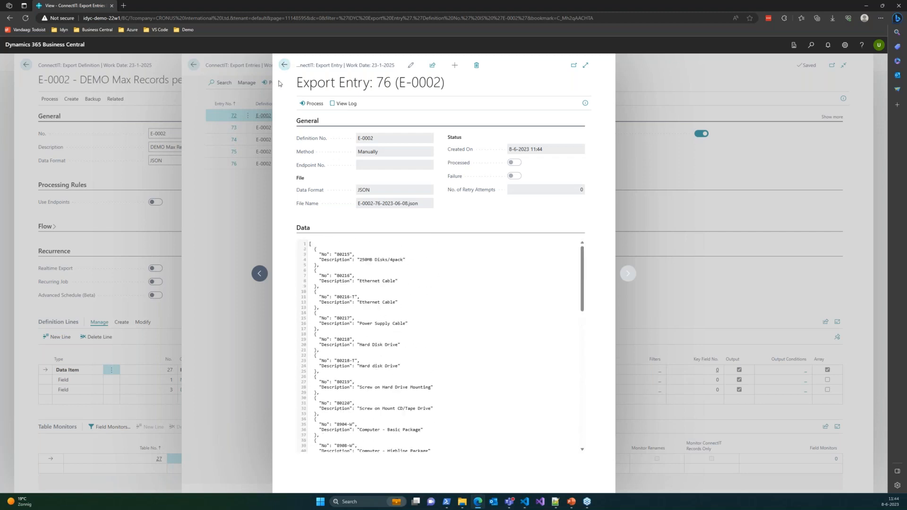
# Step: Delete export entries 72 through 76 and return to the export definition
pyautogui.hotkey('ctrl', 'a')
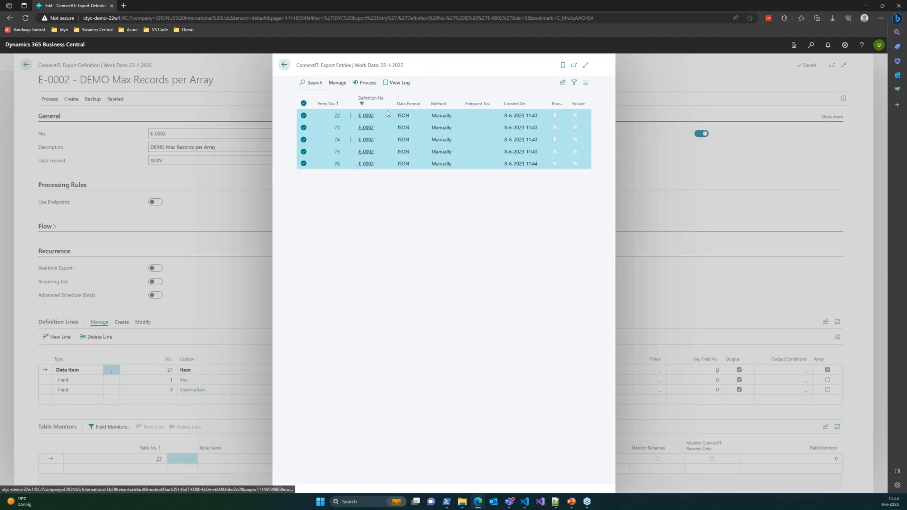
pyautogui.click(335, 84)
pyautogui.click(348, 100)
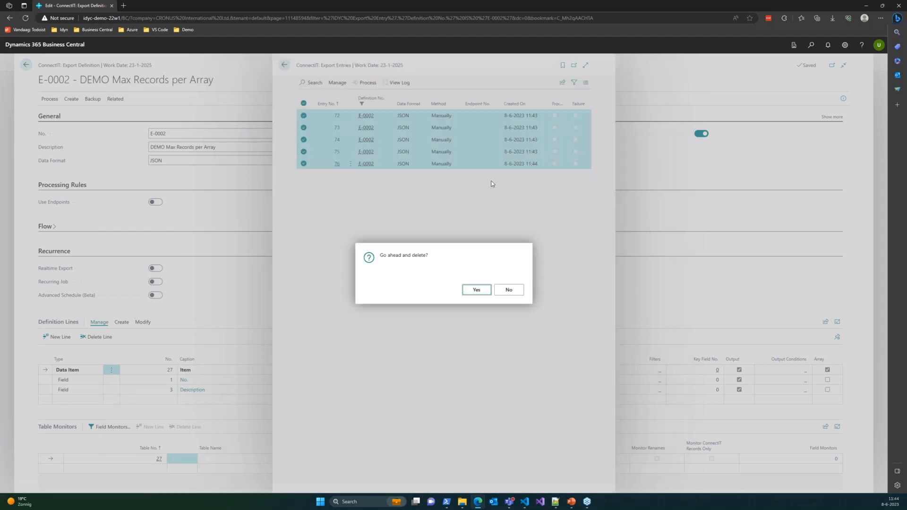
pyautogui.click(477, 289)
pyautogui.click(284, 67)
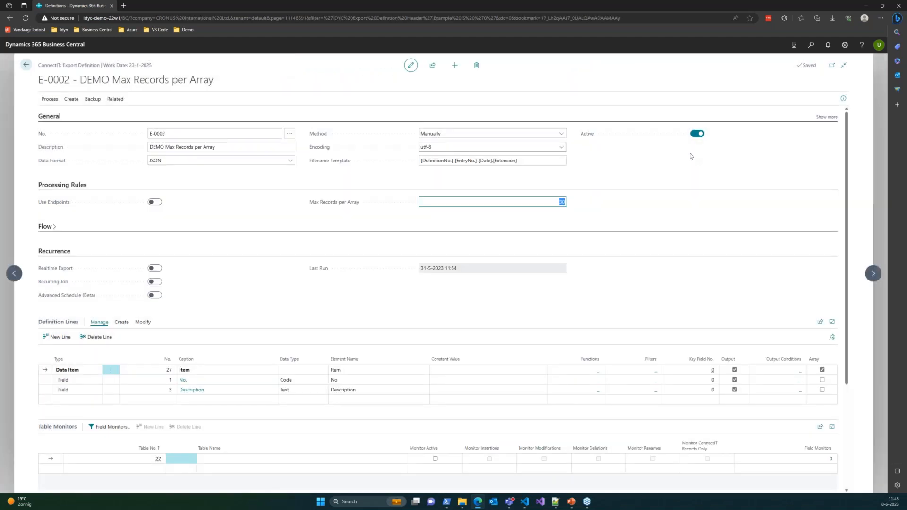
# Step: Set Max Records per Array to 15 and manually export the definition again without filters
pyautogui.write('15')
pyautogui.press('Tab')
pyautogui.click(50, 100)
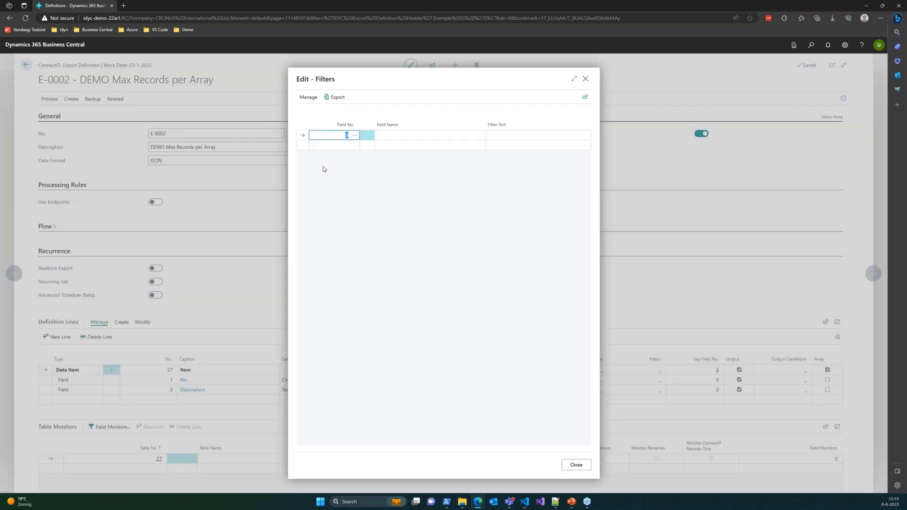
pyautogui.click(333, 97)
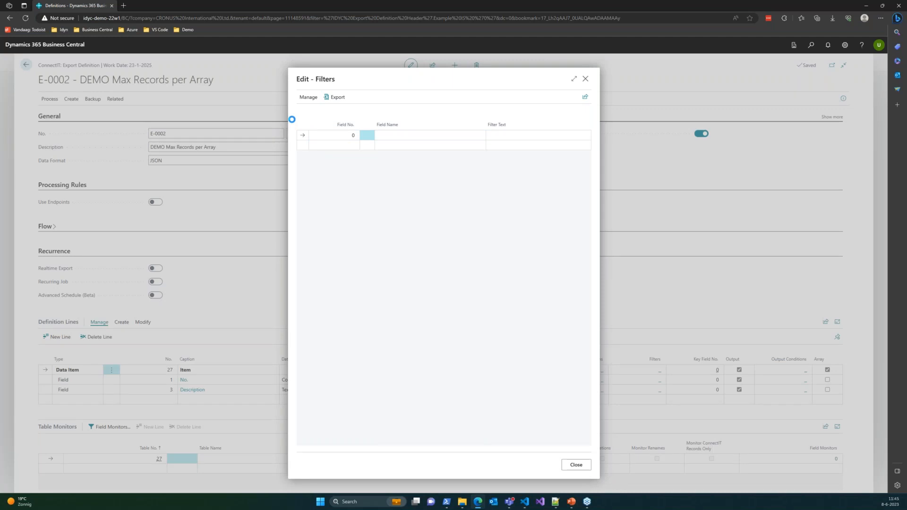
pyautogui.click(316, 100)
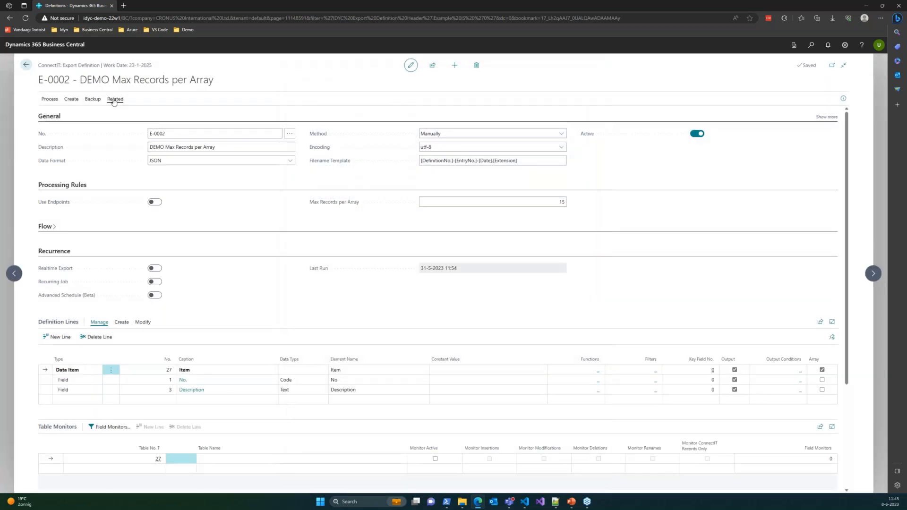
# Step: Open the definition's new export entries and compare the item data of entries 77, 78 and 79
pyautogui.click(124, 100)
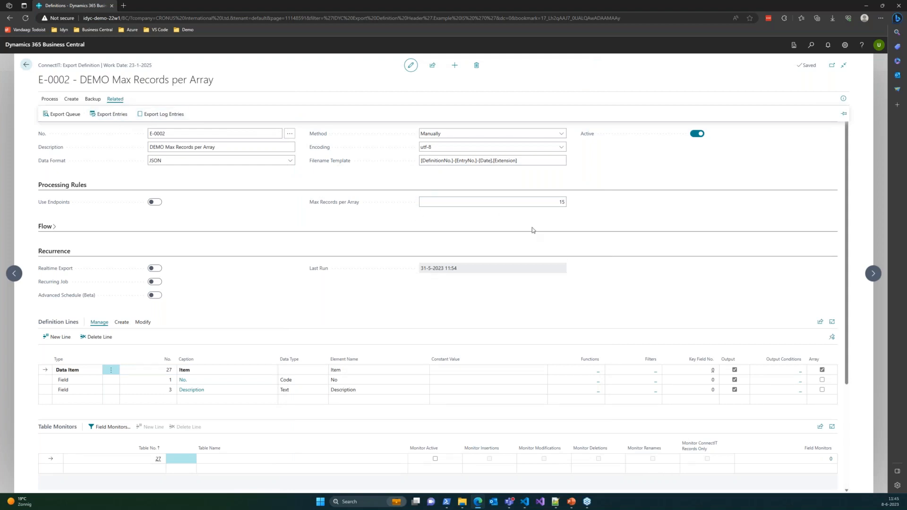
pyautogui.click(109, 115)
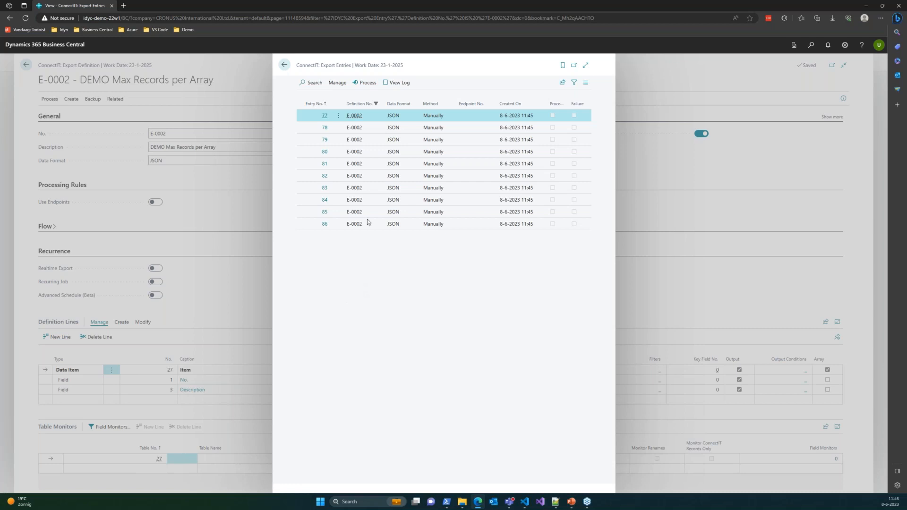
pyautogui.click(326, 116)
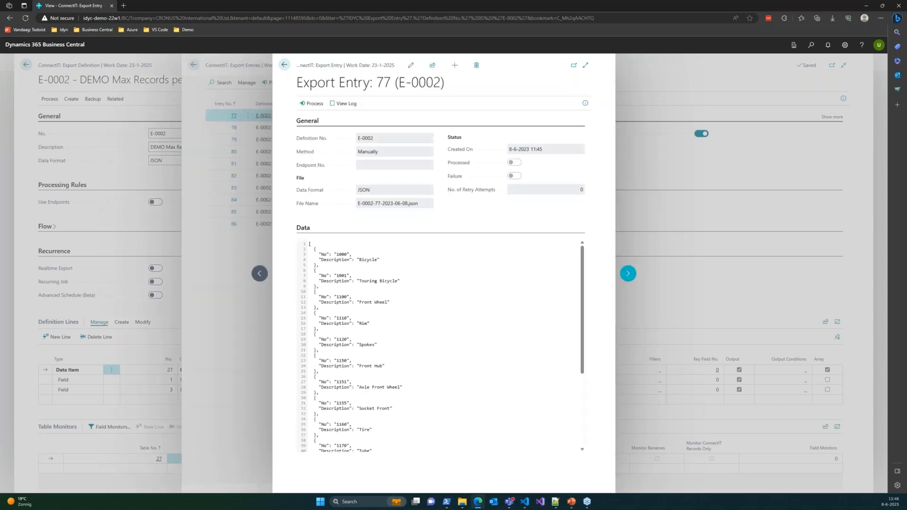
pyautogui.click(628, 274)
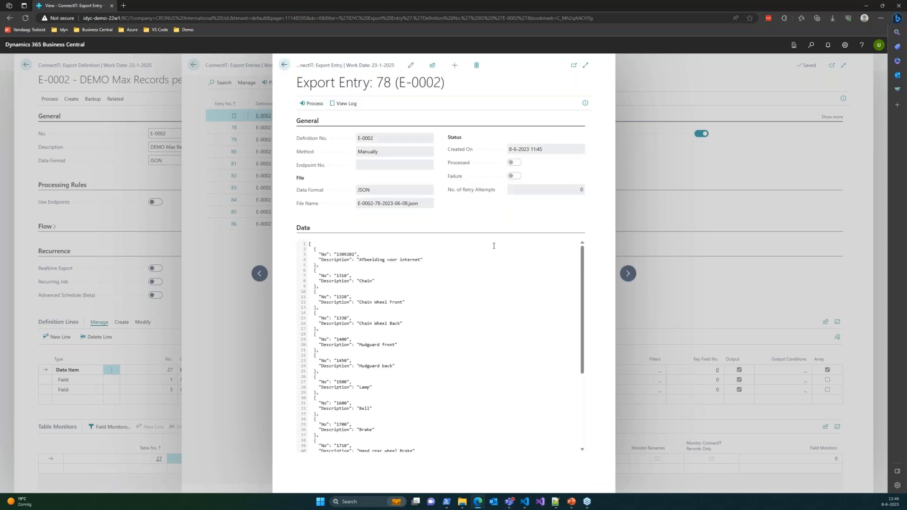
pyautogui.click(628, 273)
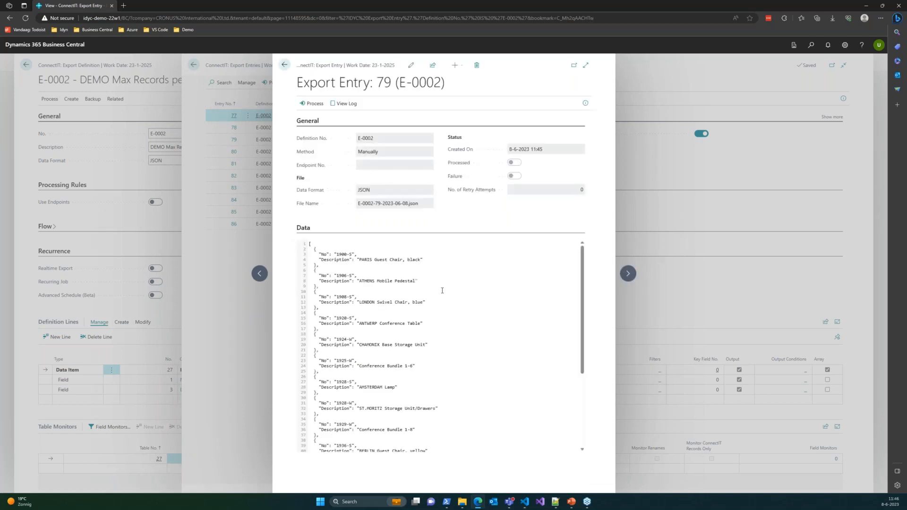
pyautogui.doubleClick(345, 254)
pyautogui.click(351, 255)
pyautogui.moveTo(338, 254); pyautogui.dragTo(334, 254)
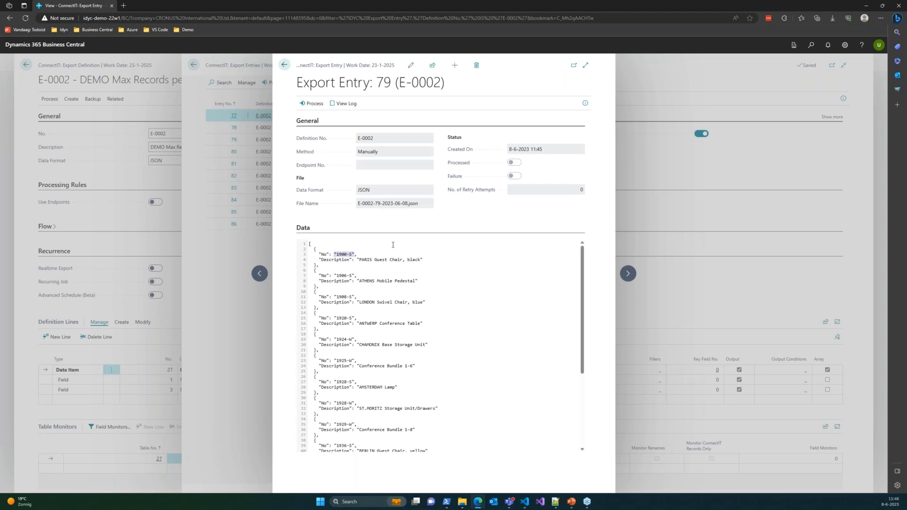
pyautogui.click(285, 65)
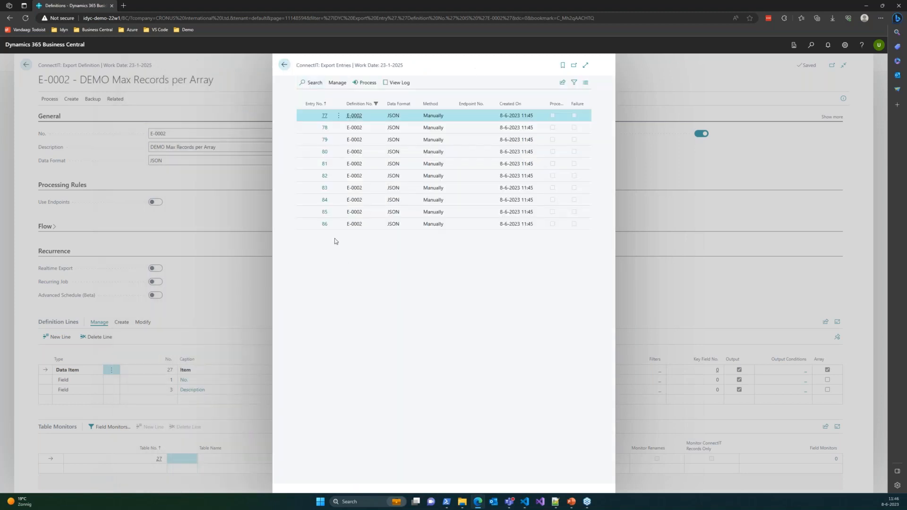
# Step: Examine the items in the JSON data of the last export entry, 86, and return to the entry list
pyautogui.click(324, 224)
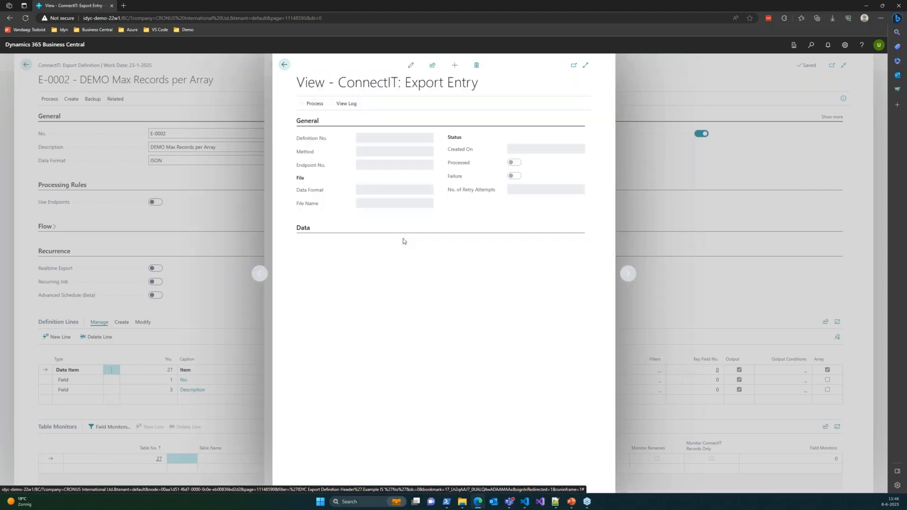
pyautogui.scroll(-5, 392, 262)
pyautogui.scroll(5, 378, 257)
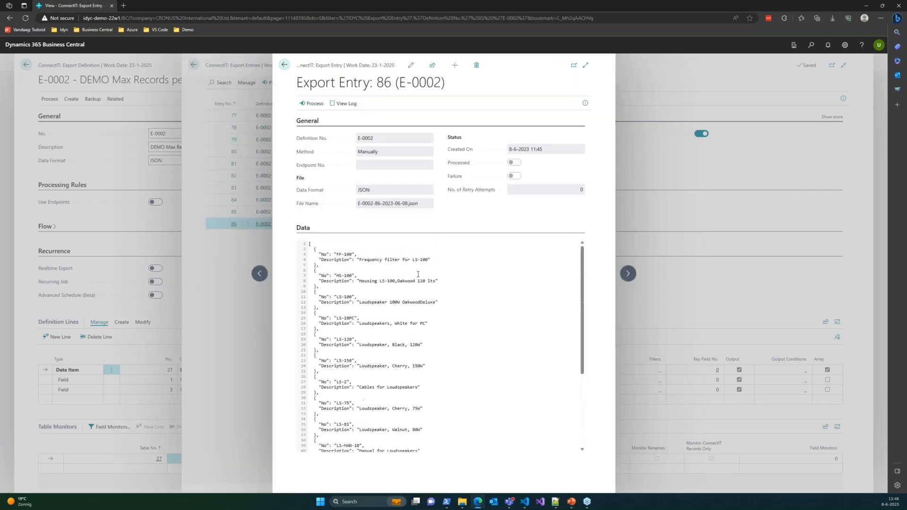
pyautogui.scroll(-5, 375, 291)
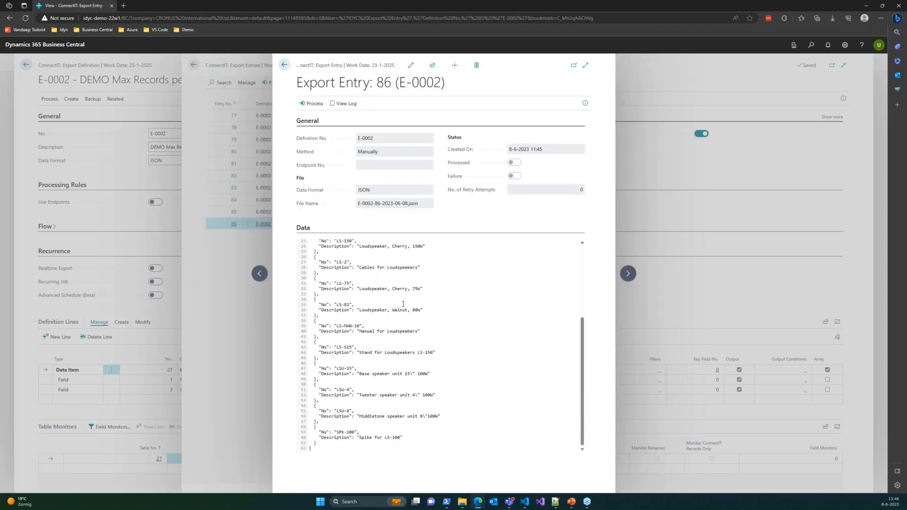
pyautogui.scroll(5, 428, 425)
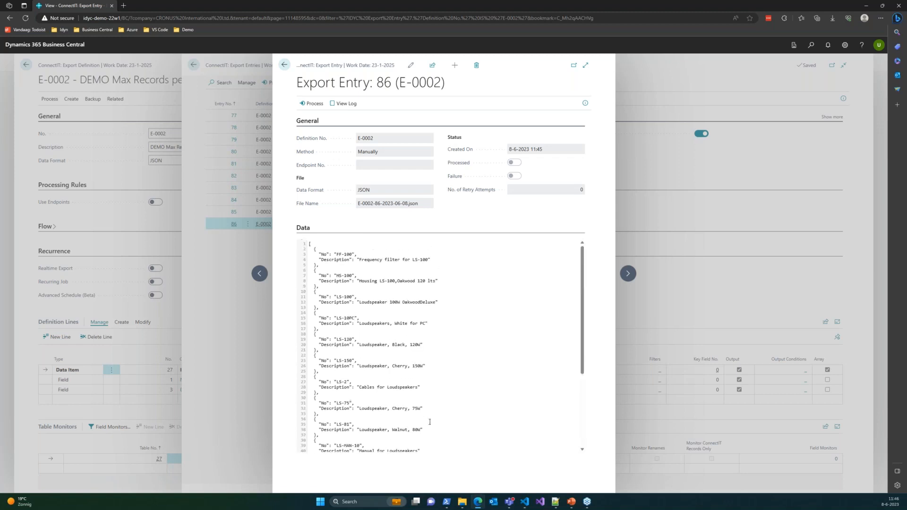
pyautogui.click(284, 65)
# Step: Delete all export entries of definition E-0002, numbers 77 through 86
pyautogui.click(435, 163)
pyautogui.hotkey('ctrl', 'a')
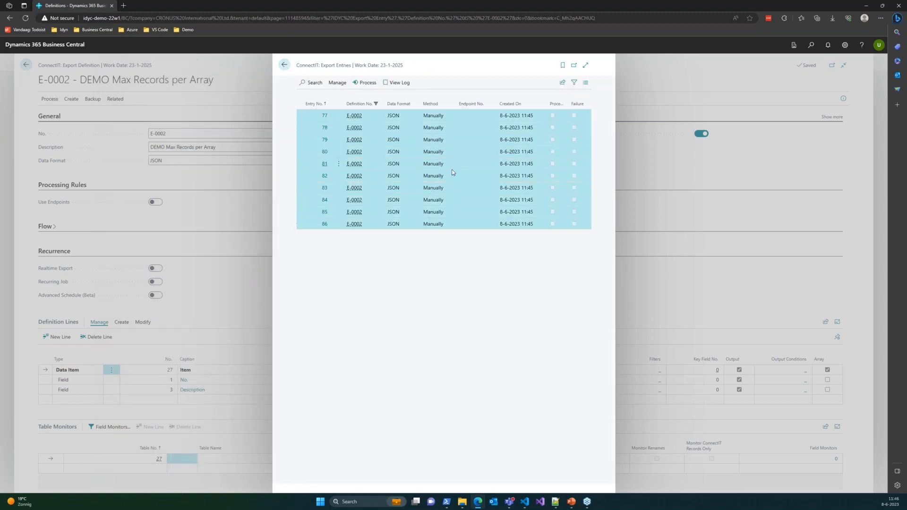
pyautogui.click(336, 83)
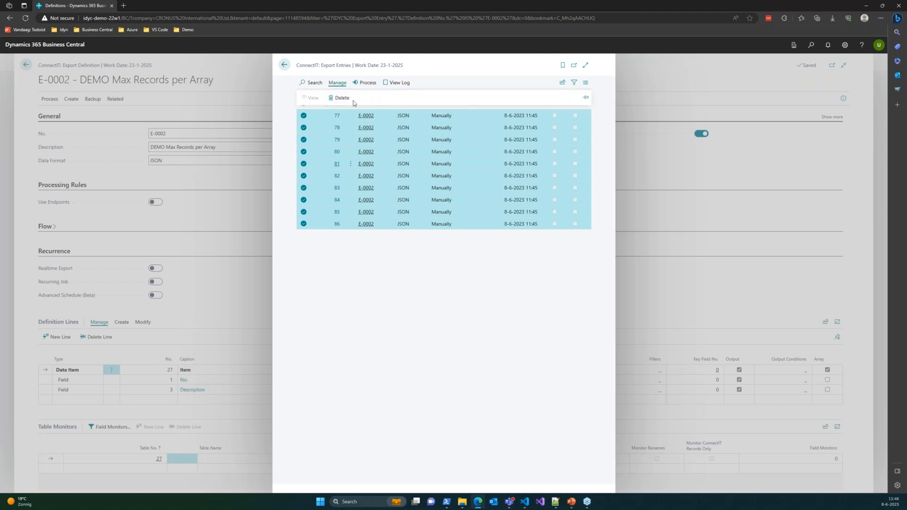
pyautogui.click(347, 101)
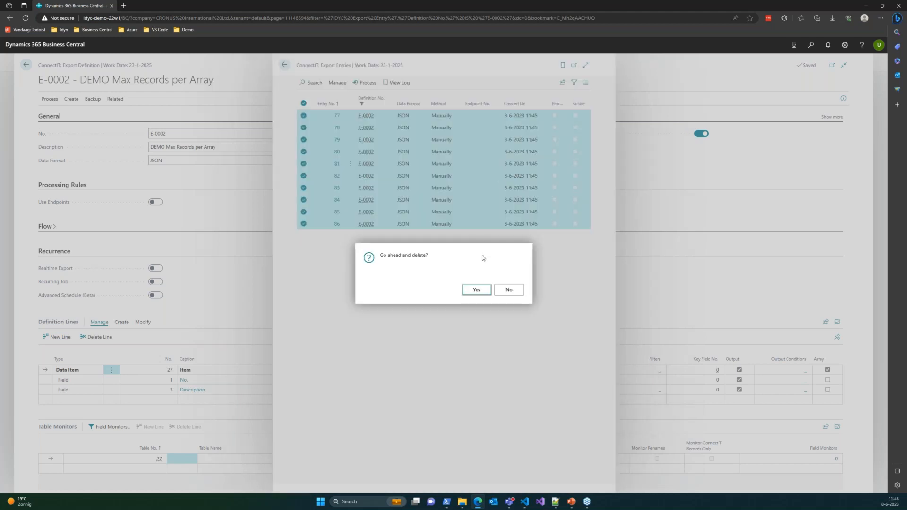
pyautogui.click(475, 289)
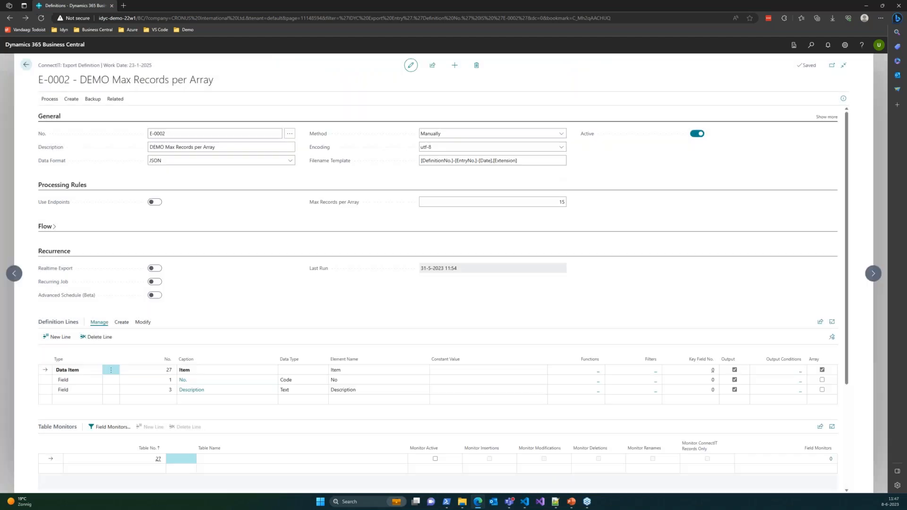
# Step: Clear the Max Records per Array value and manually export the definition again without filters
pyautogui.click(520, 199)
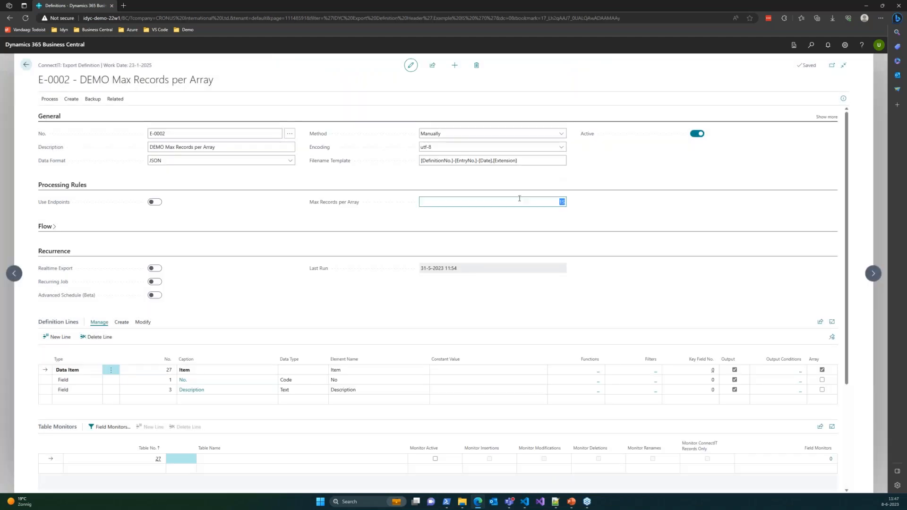
pyautogui.click(615, 212)
pyautogui.click(55, 100)
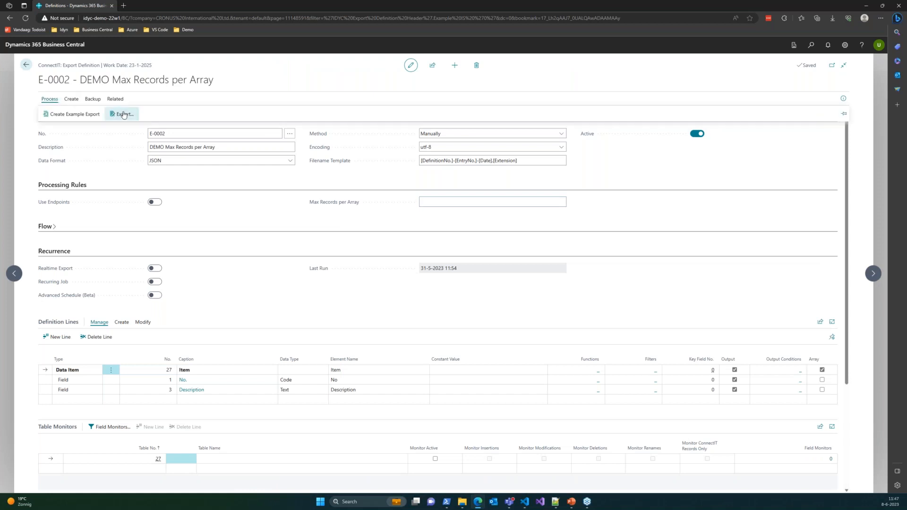
pyautogui.click(123, 114)
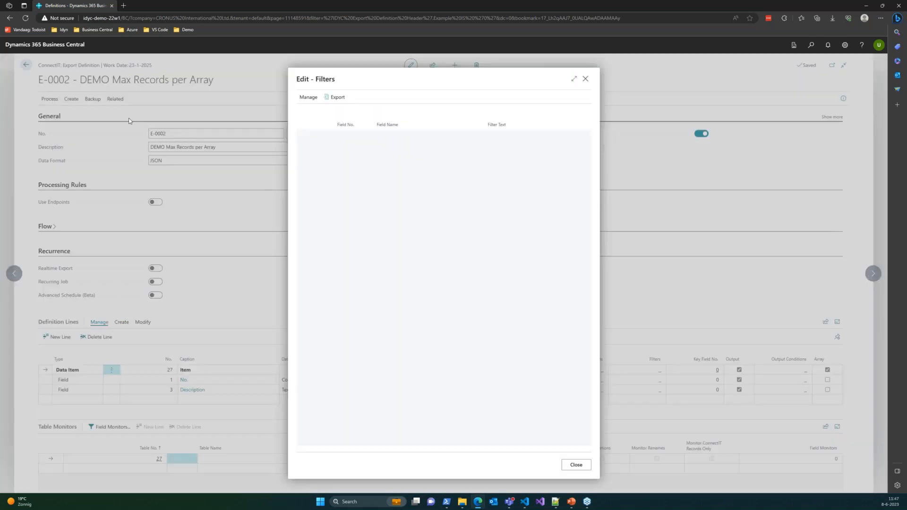
pyautogui.click(334, 97)
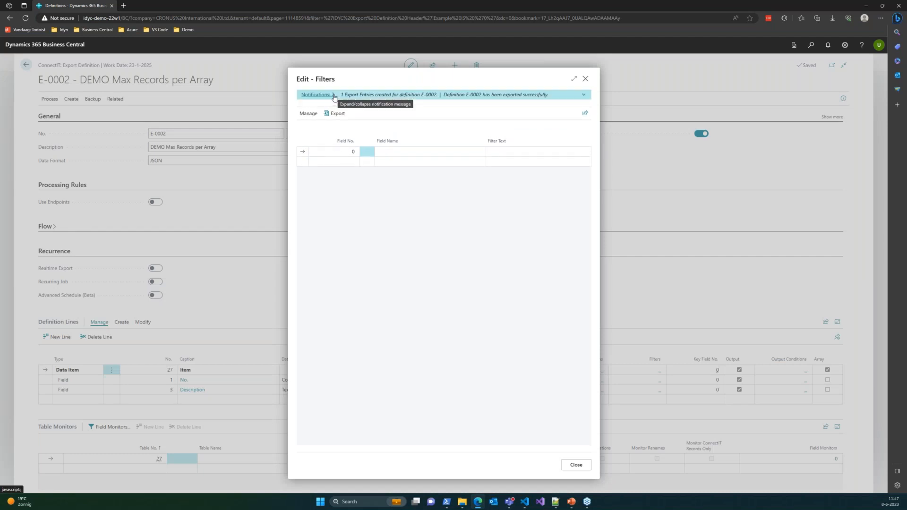
# Step: Examine the items in the JSON data of the newly exported entry, and leave the export definition
pyautogui.click(334, 97)
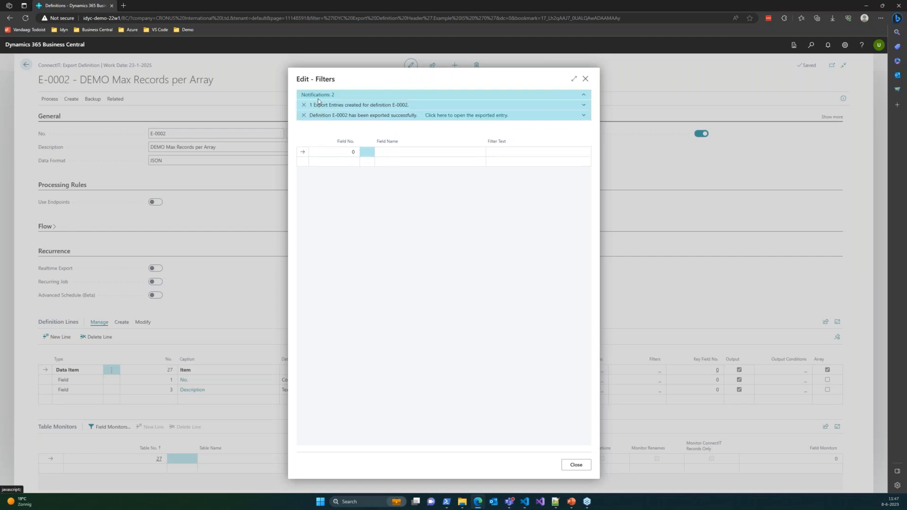
pyautogui.click(447, 117)
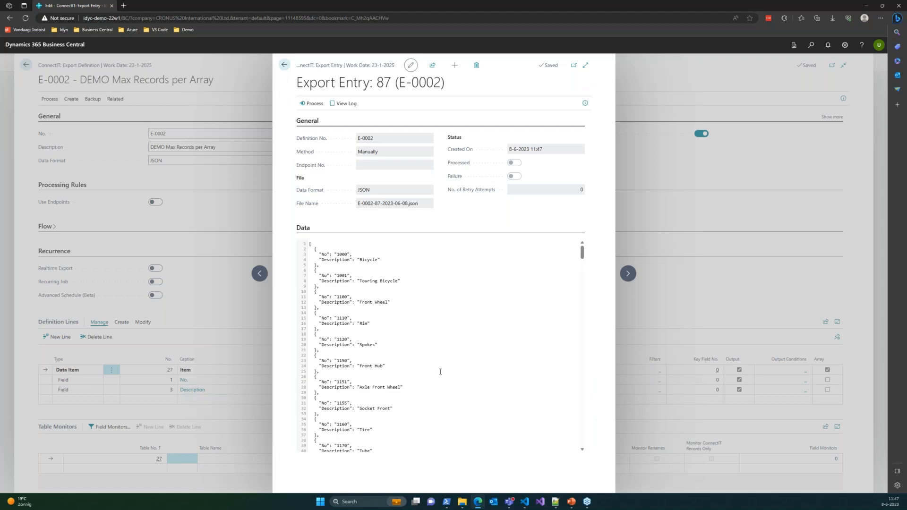
pyautogui.scroll(-19, 422, 309)
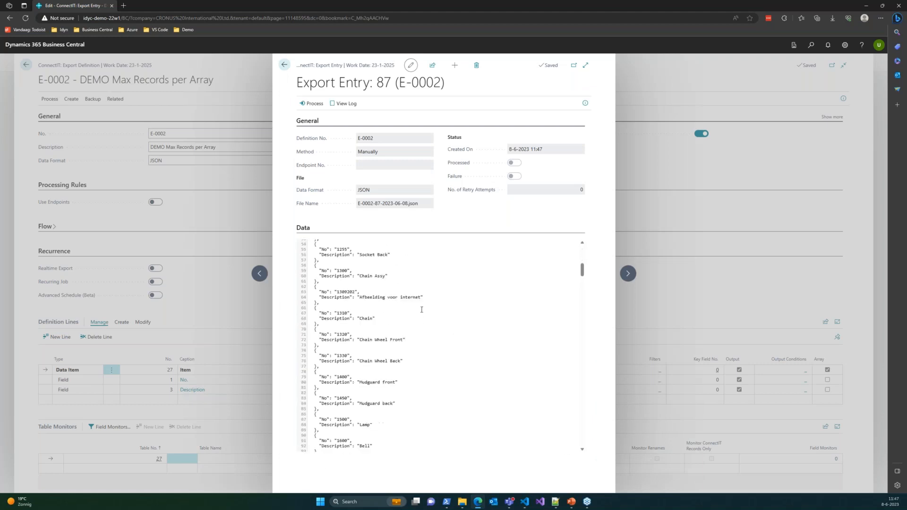
pyautogui.scroll(-20, 423, 340)
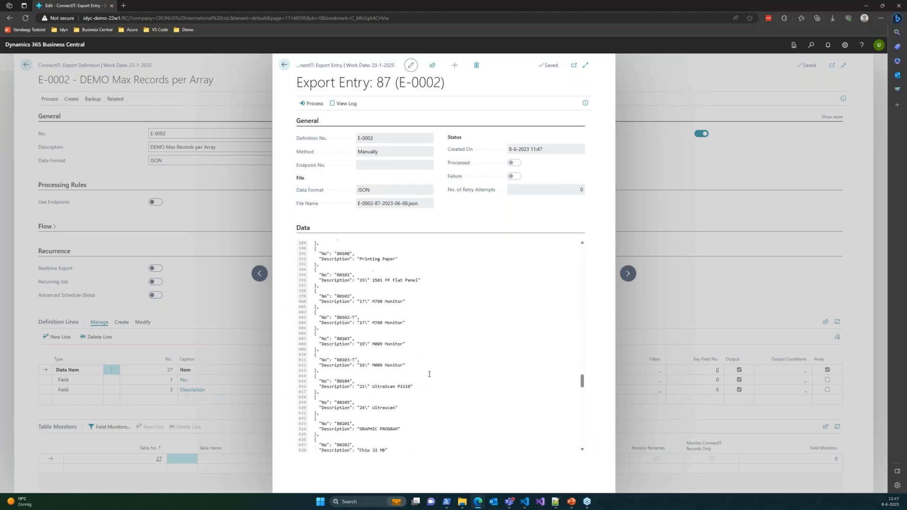
pyautogui.click(284, 65)
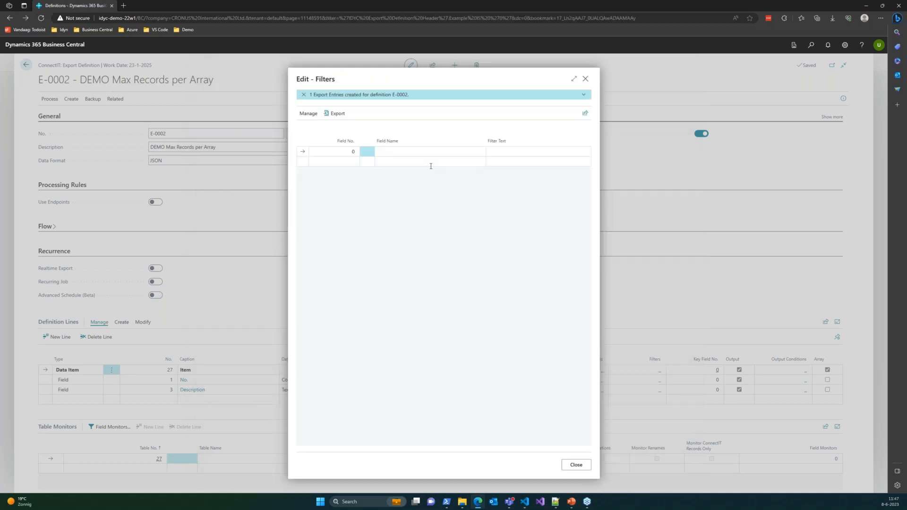
pyautogui.click(588, 79)
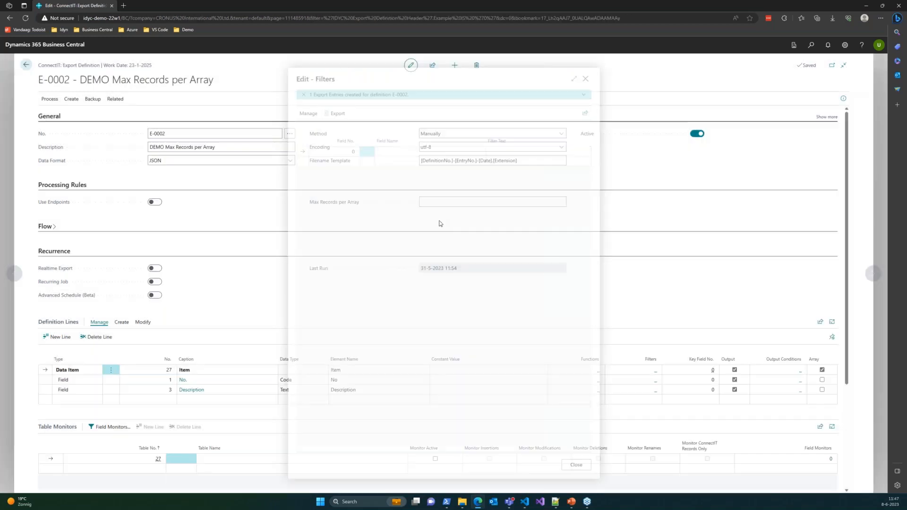
pyautogui.click(26, 66)
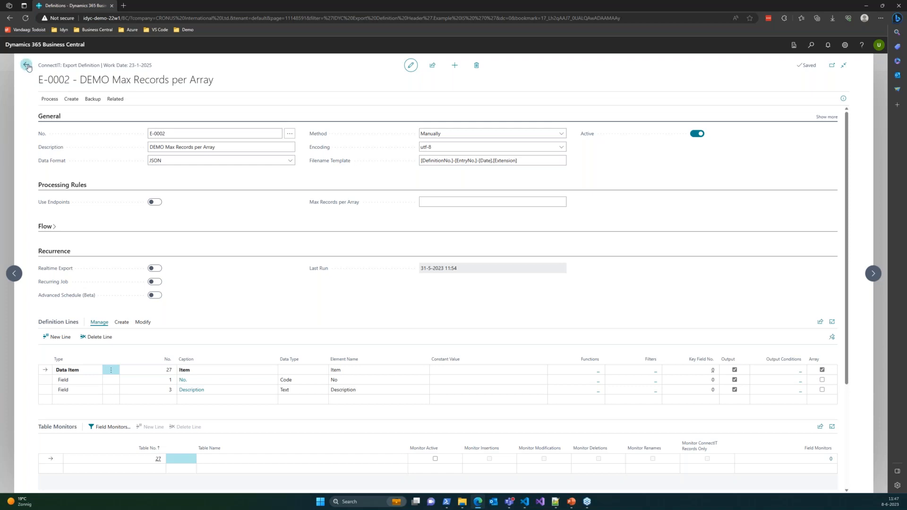
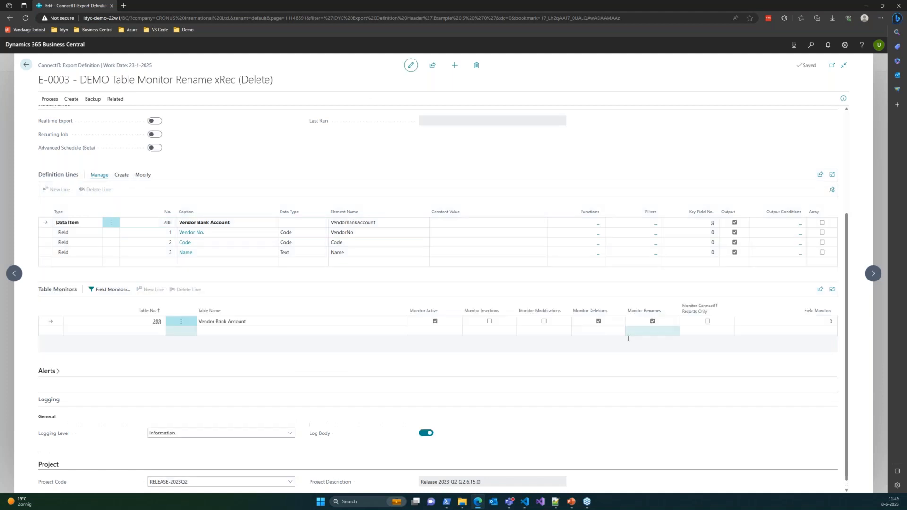
# Step: Examine the definition lines and table monitor of export definition E-0004, including the Vendor Bank Account fields that form the primary key
pyautogui.click(873, 274)
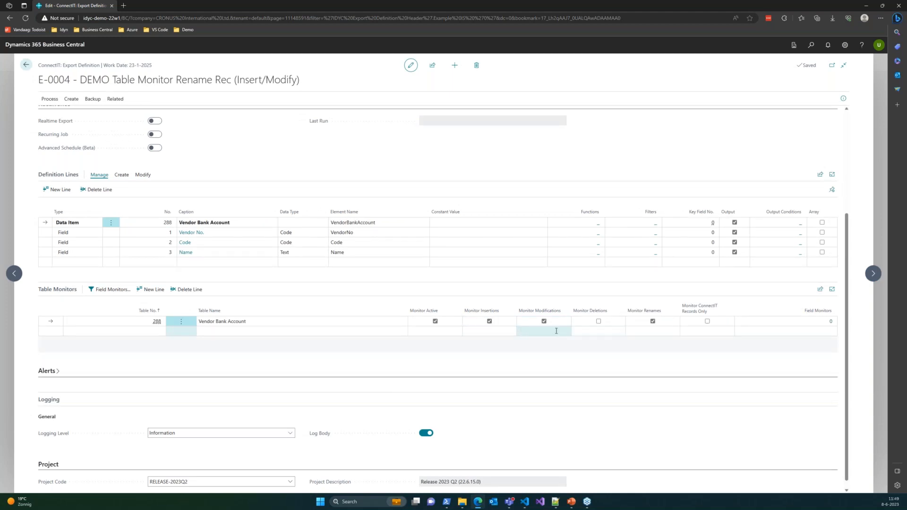
pyautogui.click(154, 222)
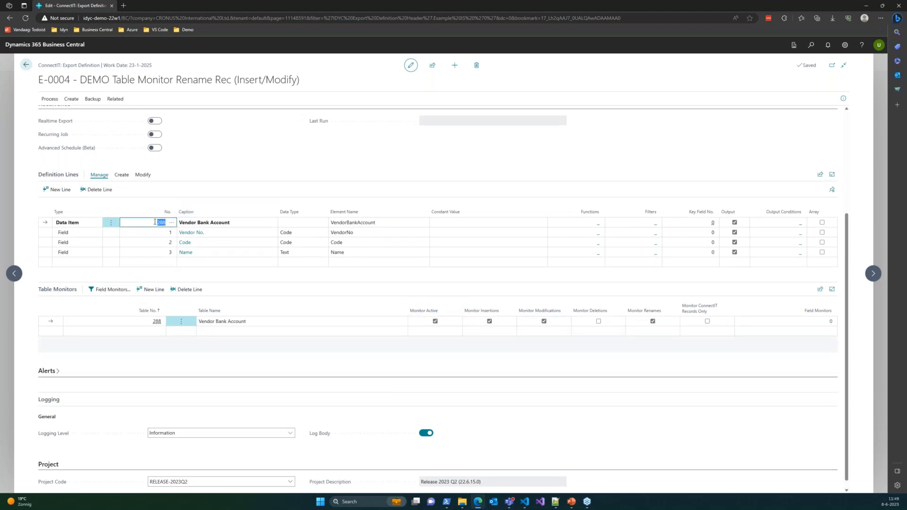
pyautogui.click(207, 360)
pyautogui.press('Down')
pyautogui.press('Down')
pyautogui.press('Down')
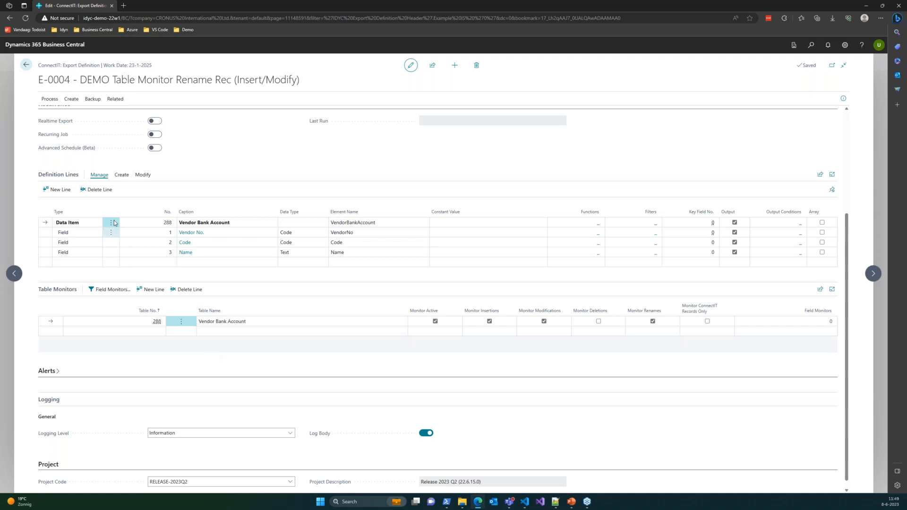
pyautogui.click(151, 243)
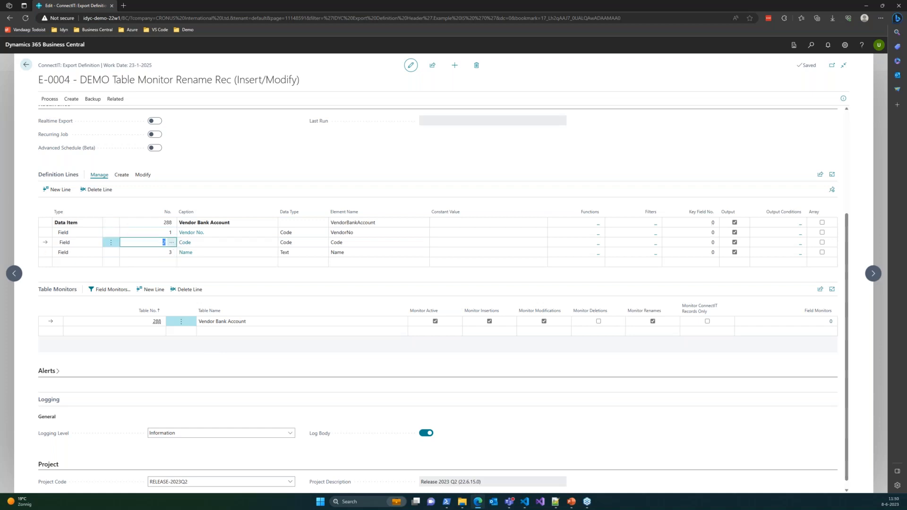
pyautogui.click(171, 243)
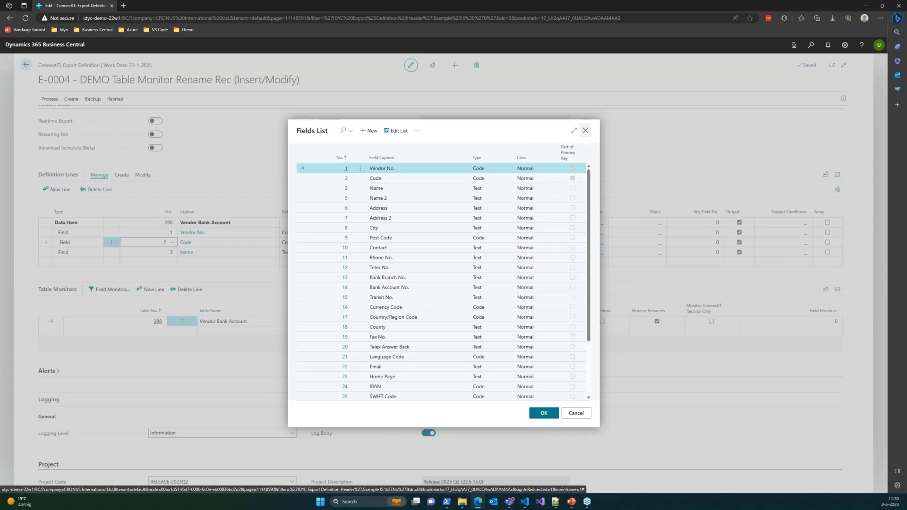
pyautogui.click(585, 130)
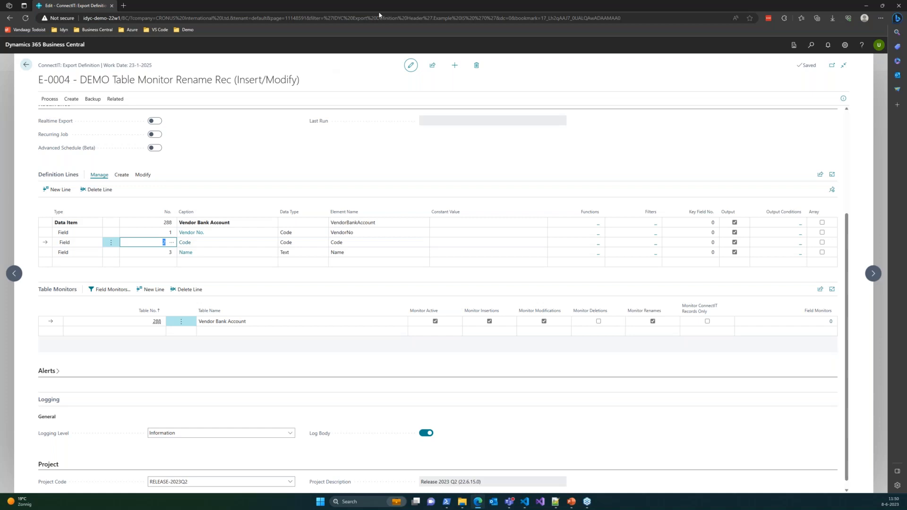
# Step: Find the Vendors list and open the vendor card of CoolWood Technologies
pyautogui.click(811, 46)
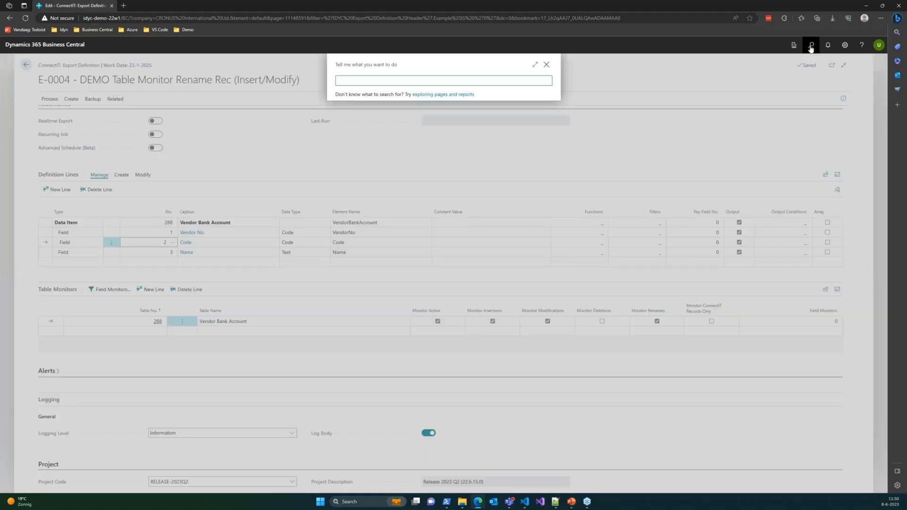
pyautogui.write('vendor')
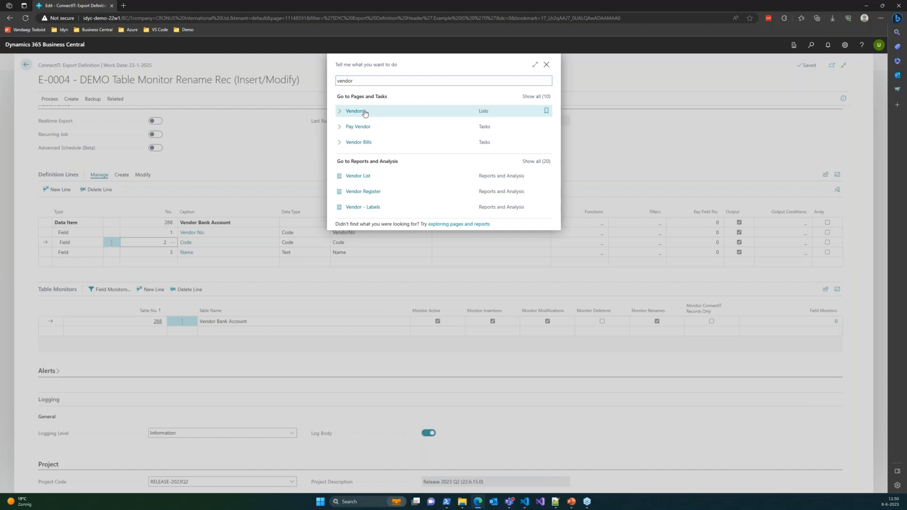
pyautogui.click(365, 112)
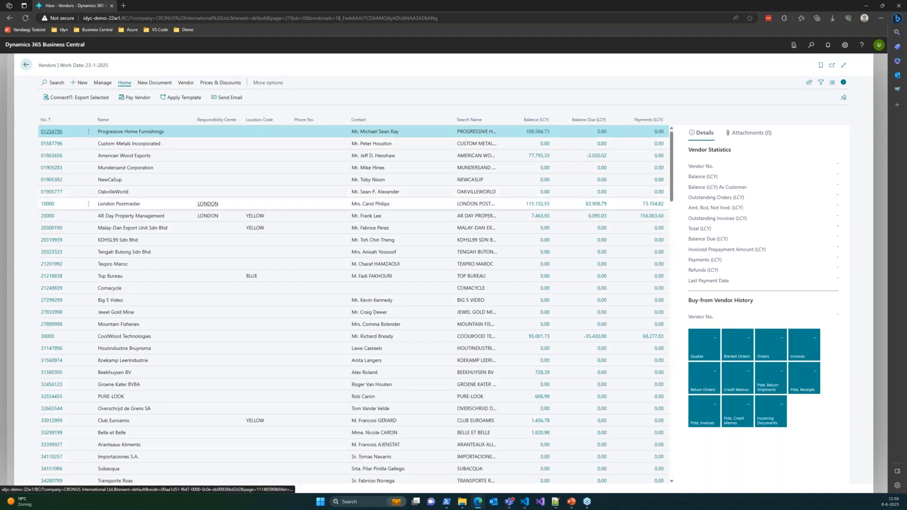
pyautogui.click(48, 336)
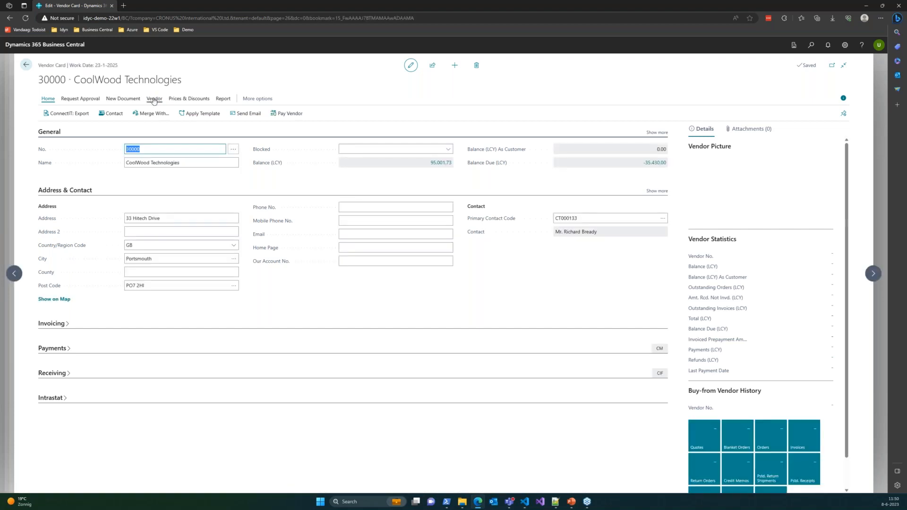
# Step: Show the vendor's bank accounts in a full-width list without the sensitive-data notice, and open the Thompsons Bank card
pyautogui.click(155, 100)
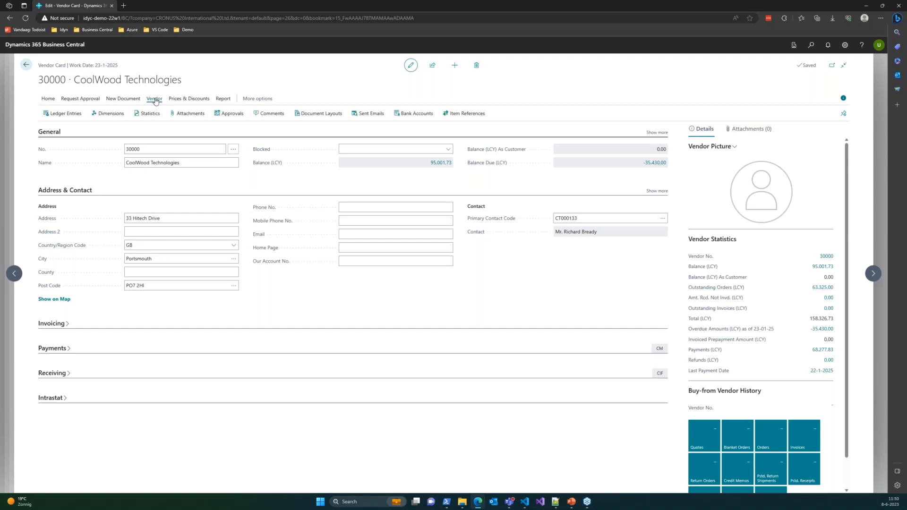
pyautogui.click(49, 100)
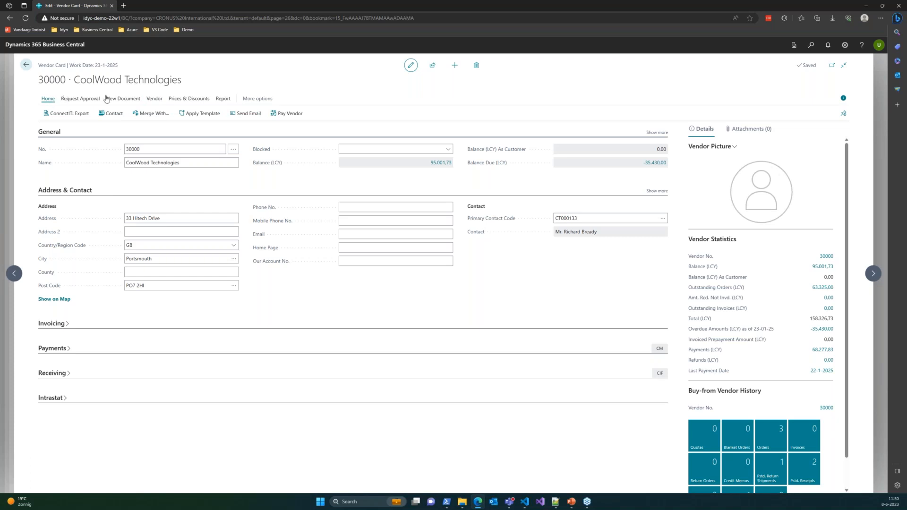
pyautogui.click(154, 101)
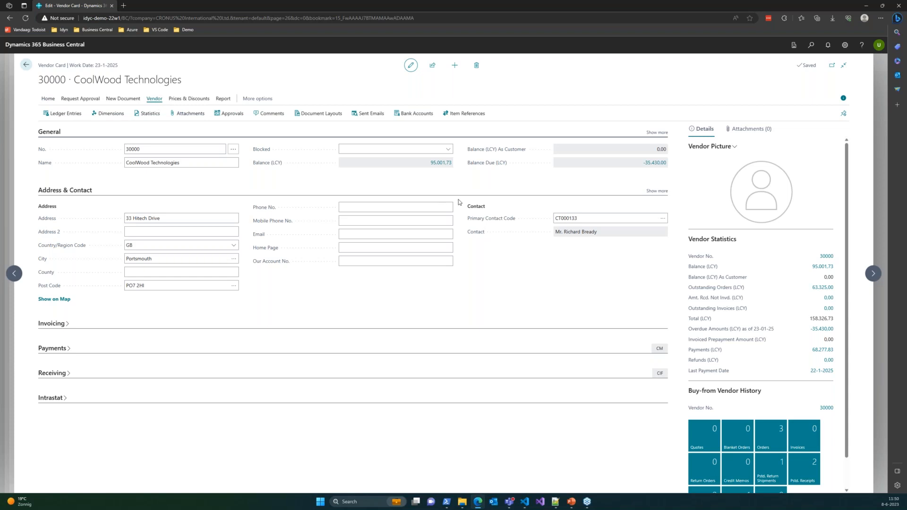
pyautogui.click(415, 116)
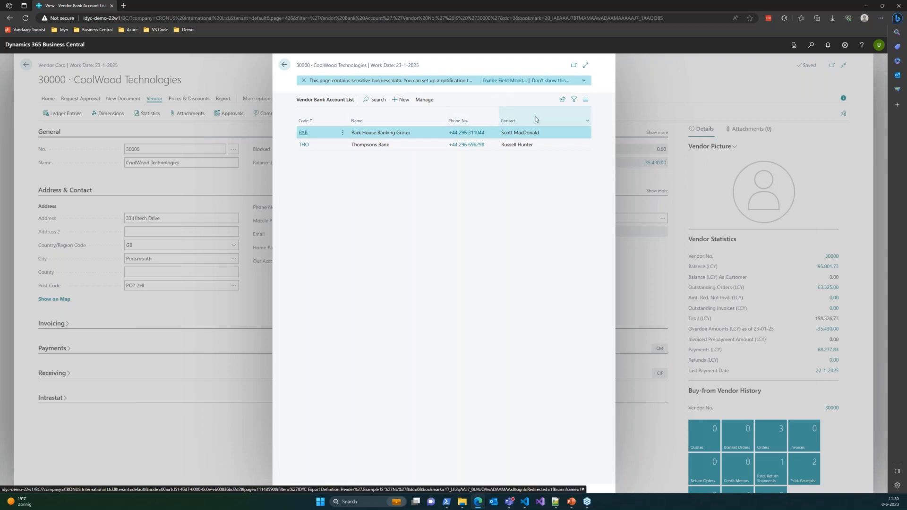
pyautogui.click(304, 81)
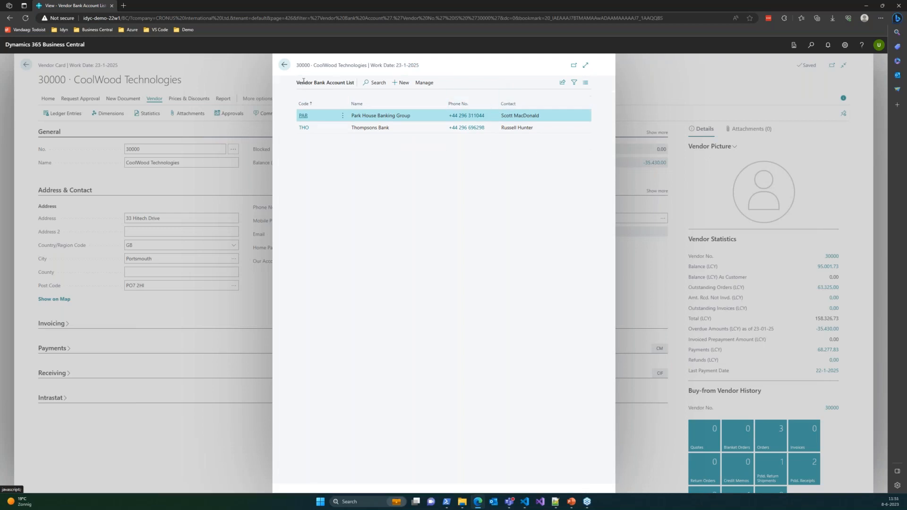
pyautogui.click(586, 65)
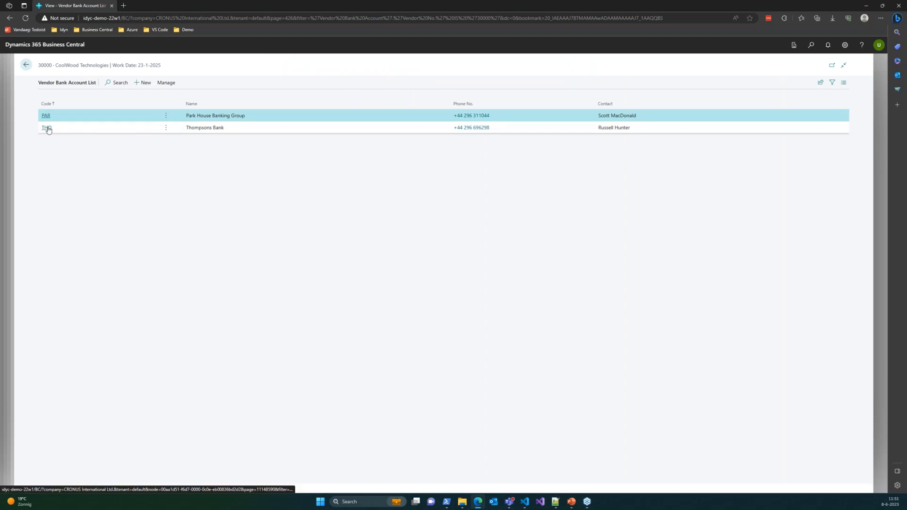
pyautogui.click(49, 128)
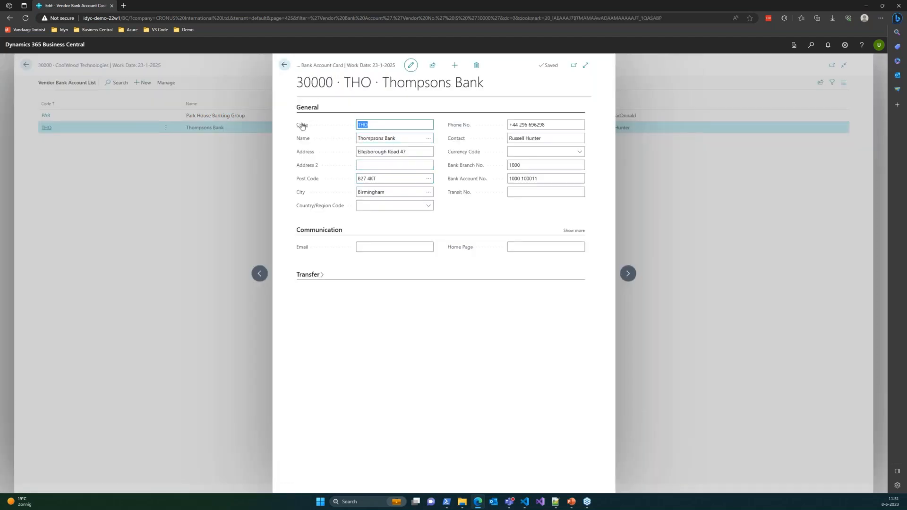
# Step: Inspect the page's table fields, checking that Vendor No. and Code belong to the primary key, and close the inspection
pyautogui.moveTo(302, 126)
pyautogui.click(376, 122)
pyautogui.hotkey('ctrl', 'alt', 'F1')
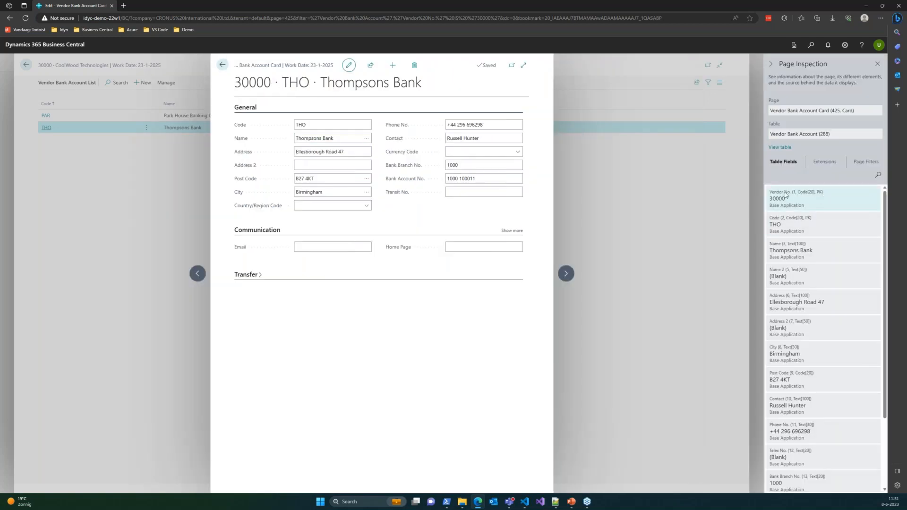
pyautogui.moveTo(770, 194); pyautogui.dragTo(792, 190)
pyautogui.moveTo(769, 218); pyautogui.dragTo(816, 218)
pyautogui.click(803, 218)
pyautogui.click(876, 65)
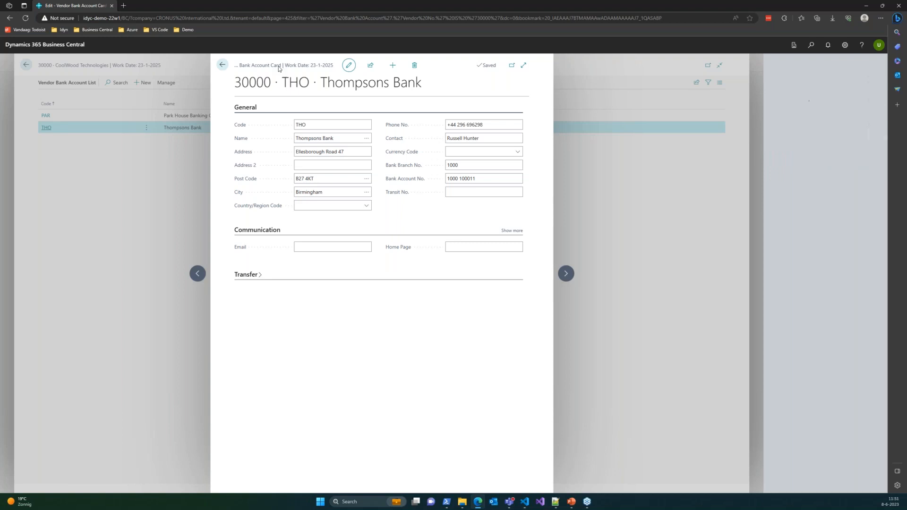
# Step: Rename the Thompsons Bank account's Code to RLE, accept the update of related records, and expand the export notifications
pyautogui.click(384, 125)
pyautogui.click(384, 124)
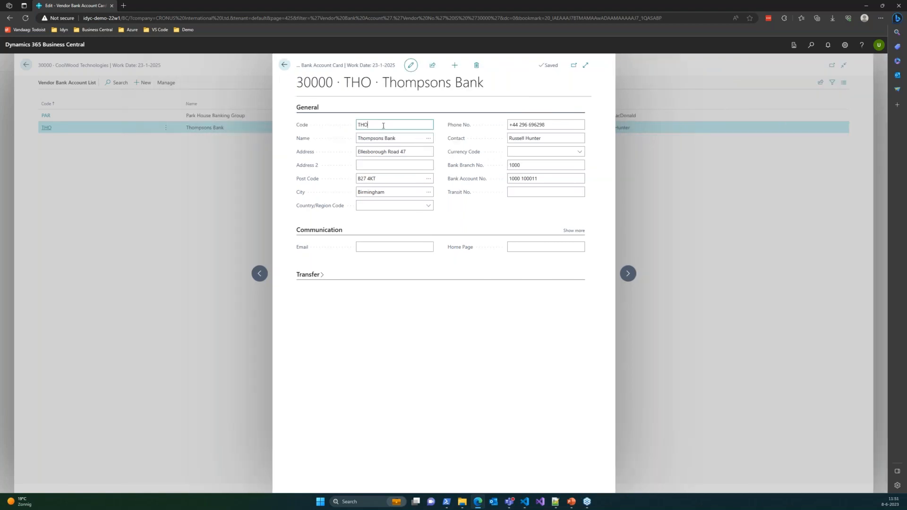
pyautogui.doubleClick(383, 126)
pyautogui.write('RLE')
pyautogui.press('Tab')
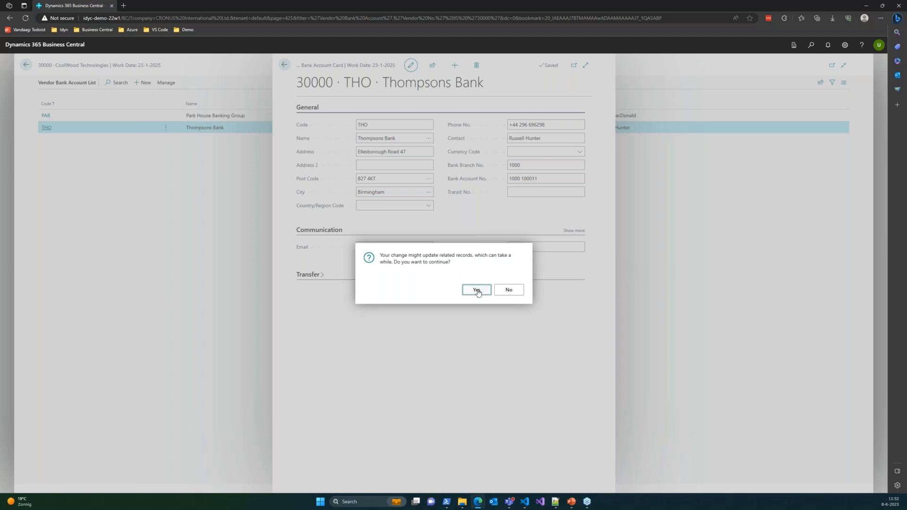
pyautogui.click(474, 290)
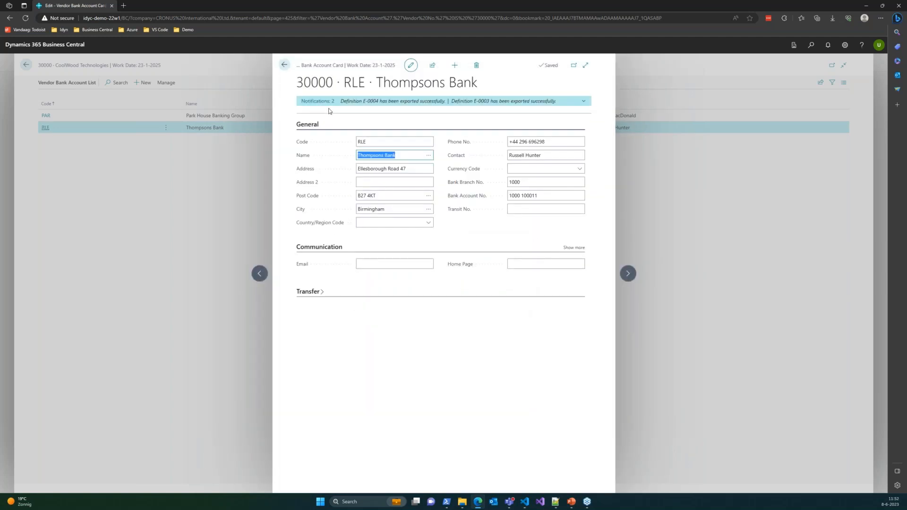
pyautogui.click(318, 102)
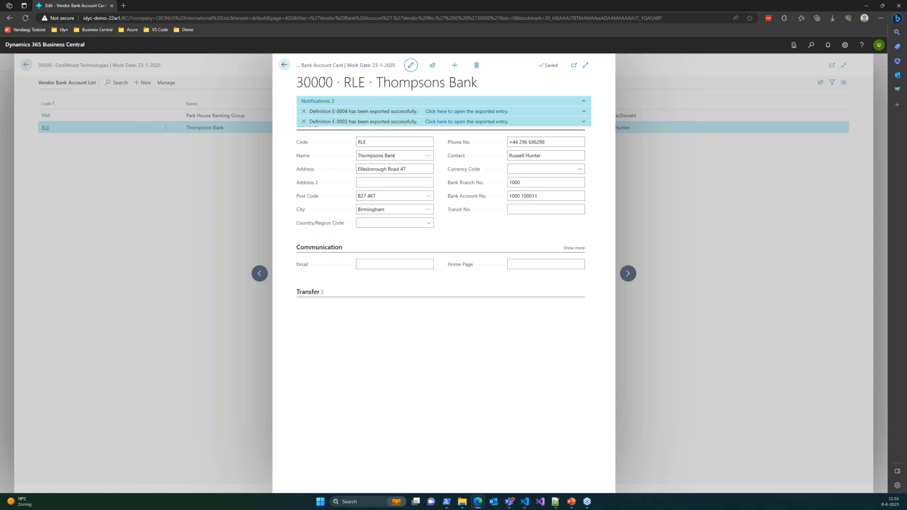
# Step: Leave the bank account and vendor pages for export definition E-0004, and open its export entries
pyautogui.click(284, 66)
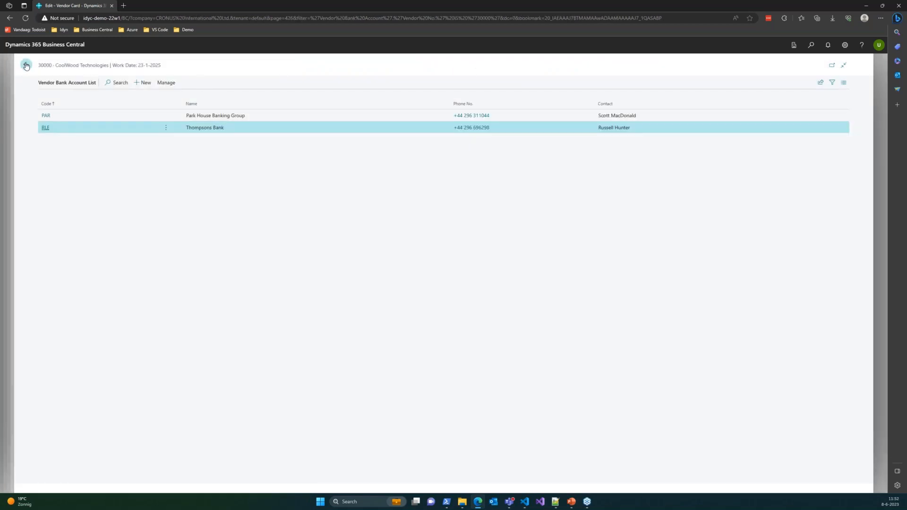
pyautogui.click(26, 65)
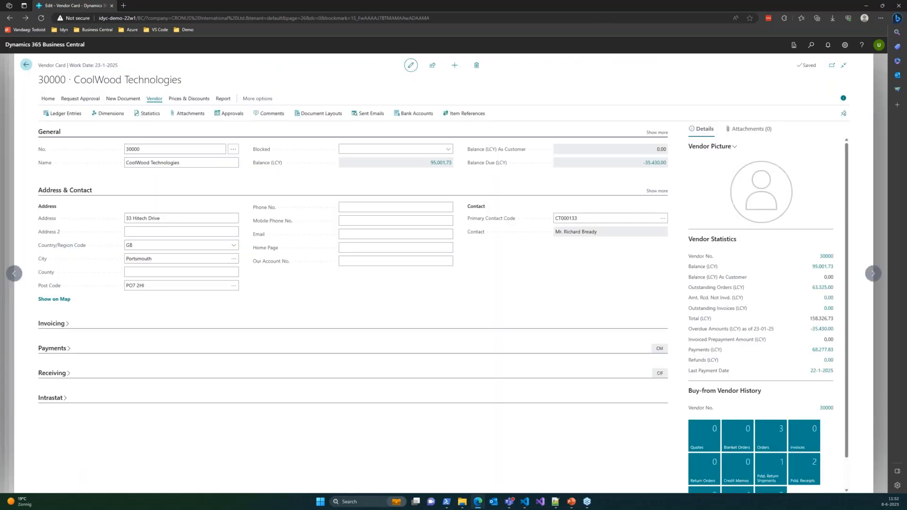
pyautogui.click(26, 65)
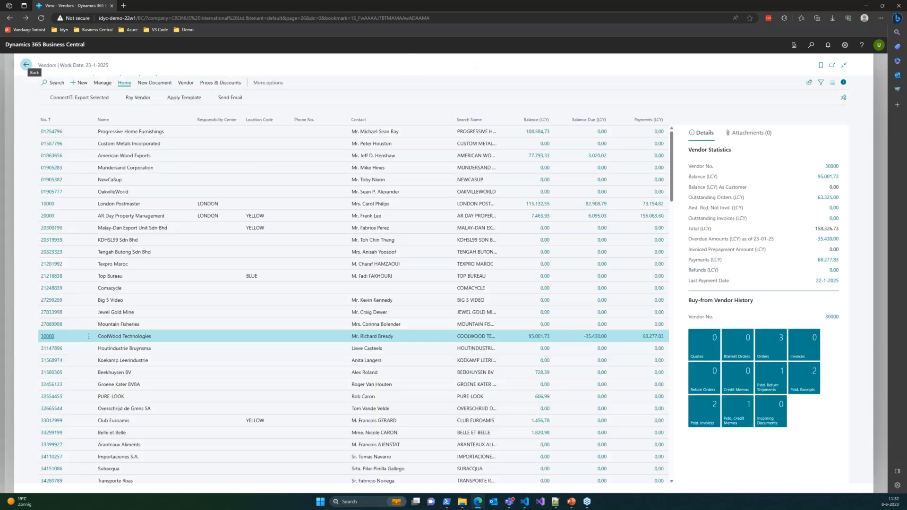
pyautogui.click(26, 66)
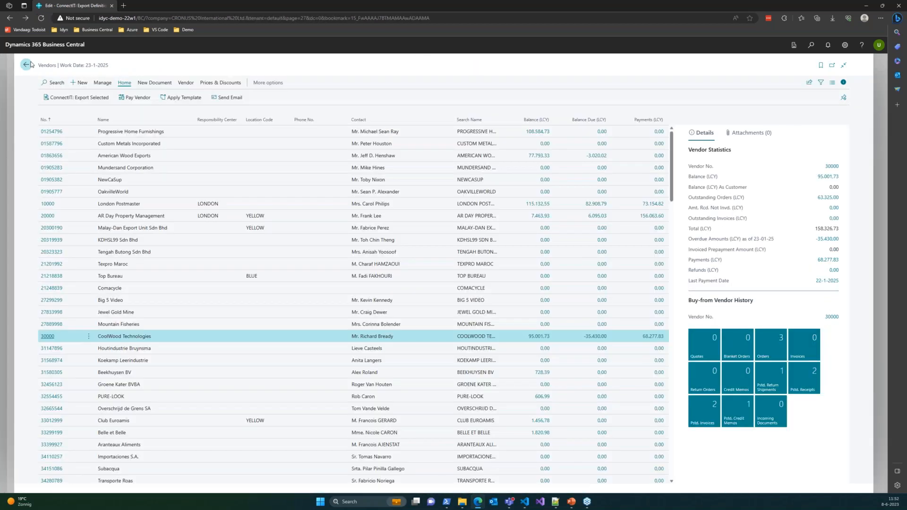
pyautogui.click(113, 101)
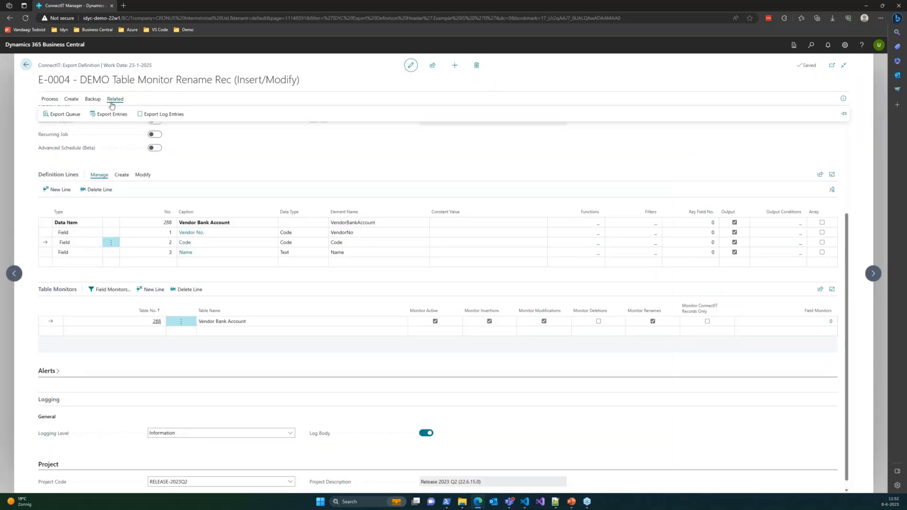
pyautogui.click(113, 113)
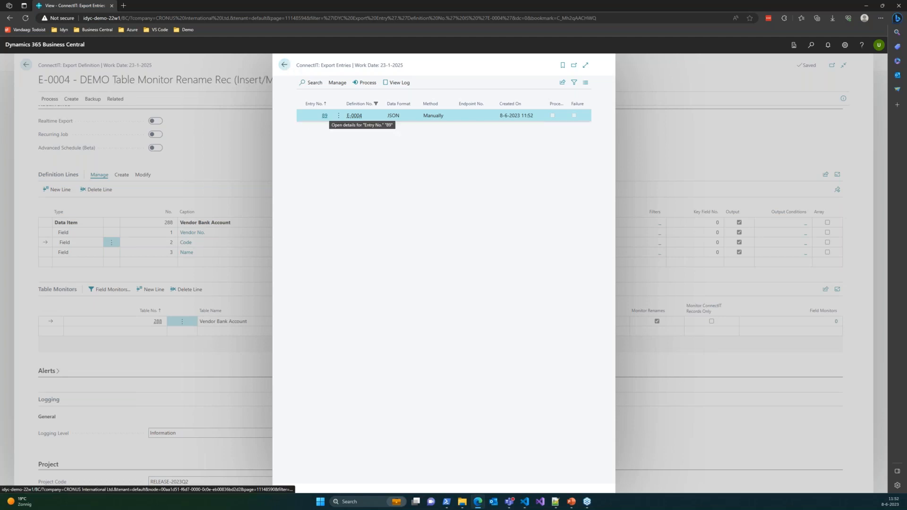
# Step: Examine the Code value in the JSON data of export entry 89, and return to the E-0004 definition
pyautogui.click(325, 116)
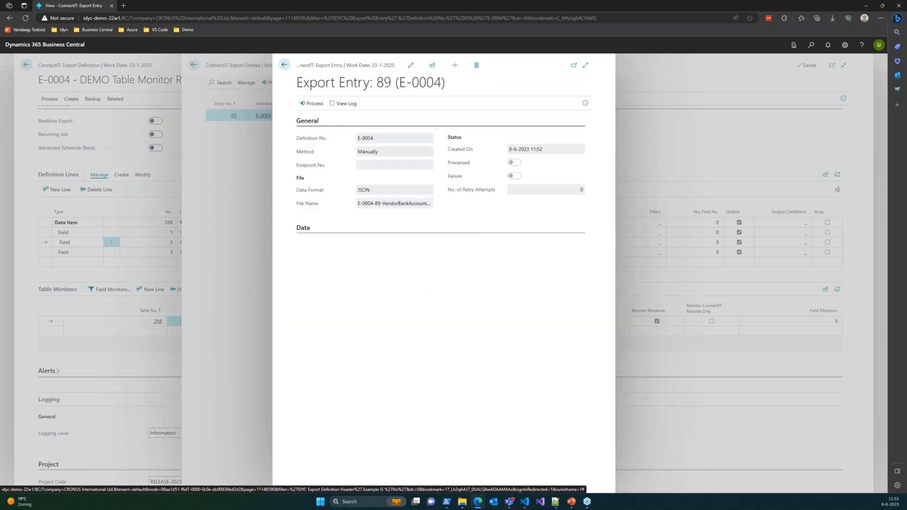
pyautogui.doubleClick(340, 253)
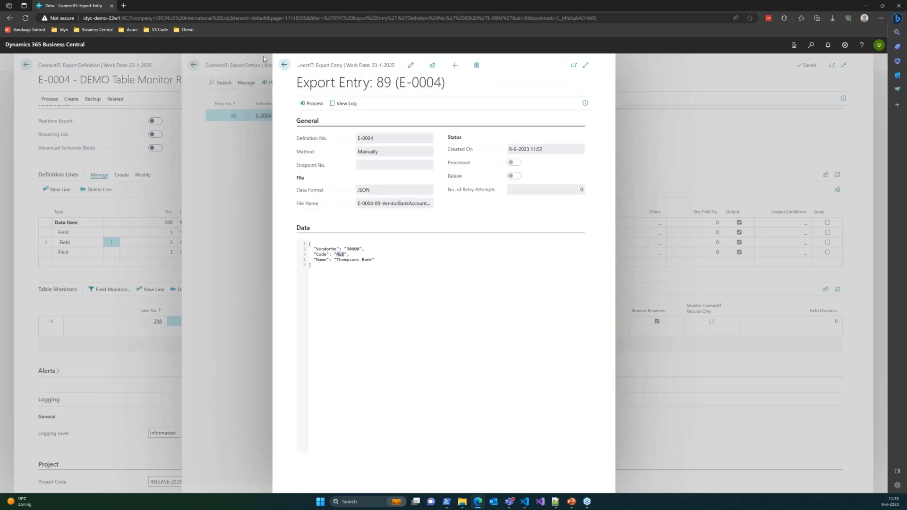
pyautogui.click(284, 67)
pyautogui.click(284, 67)
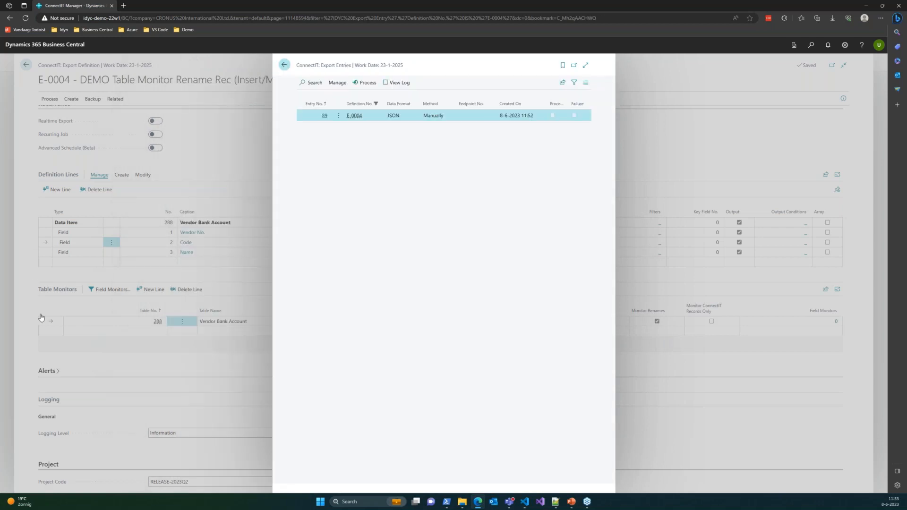
# Step: Go to the previous export definition, E-0003, and open its export entries
pyautogui.click(14, 273)
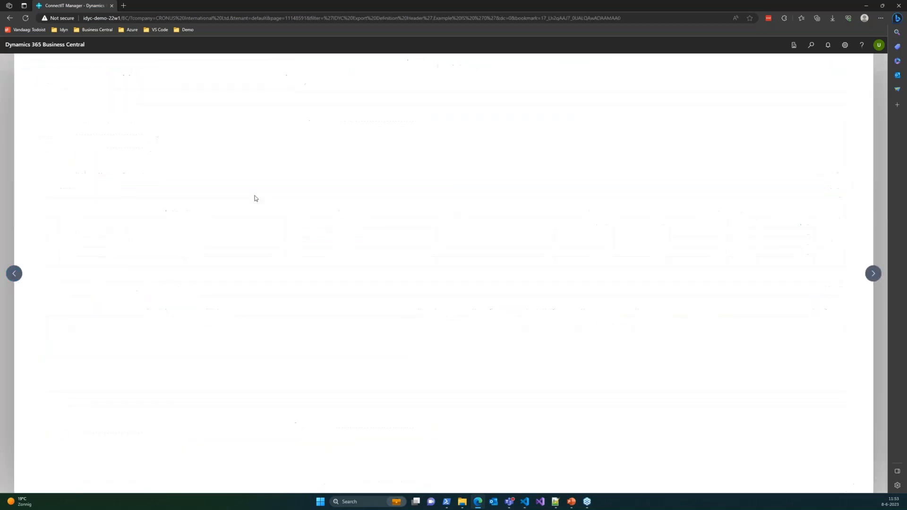
pyautogui.click(115, 99)
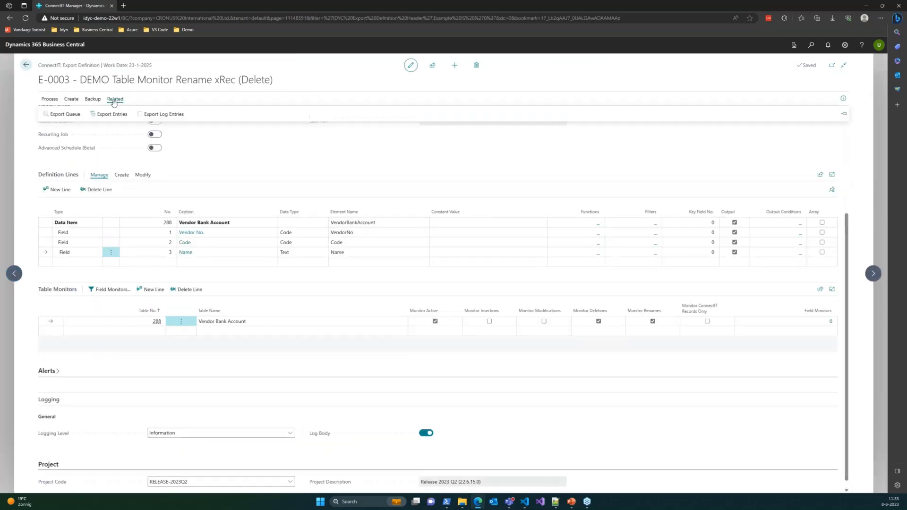
pyautogui.click(112, 114)
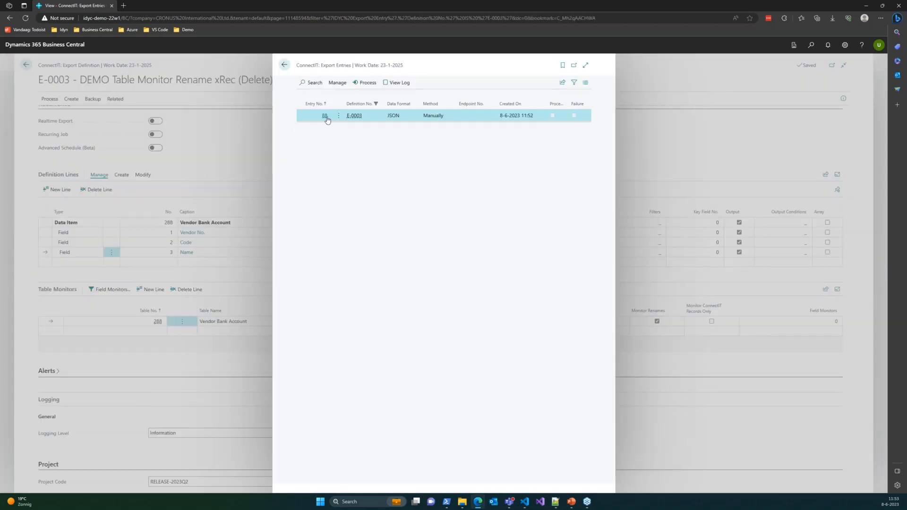
# Step: Examine the vendor bank account values in the JSON data of export entry 88, and return to the E-0003 definition
pyautogui.click(325, 118)
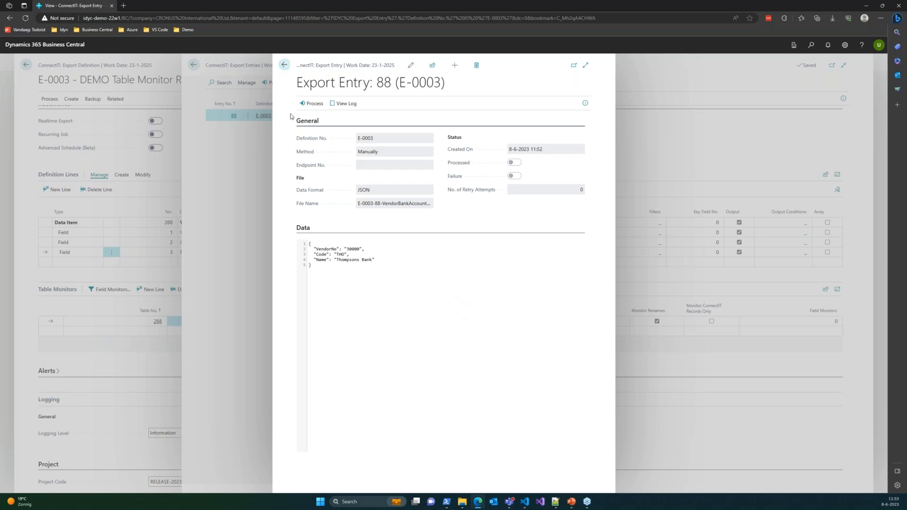
pyautogui.click(283, 64)
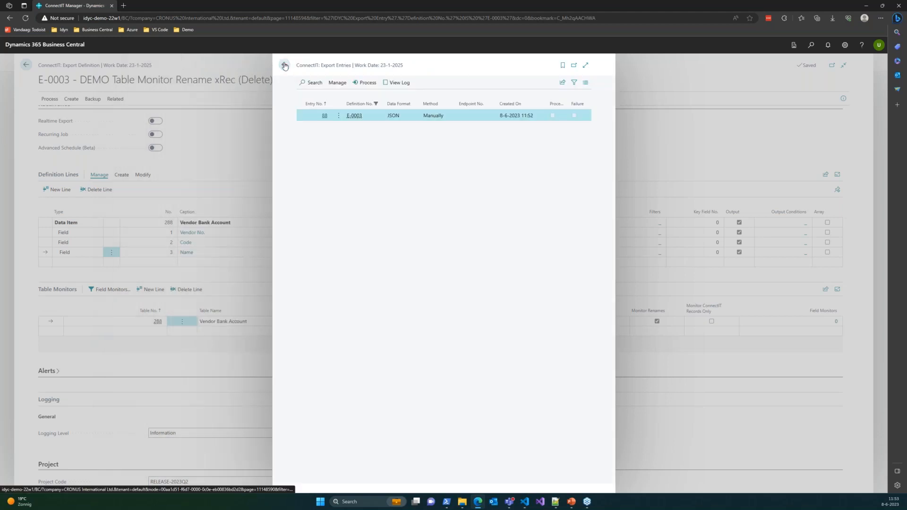
pyautogui.click(283, 65)
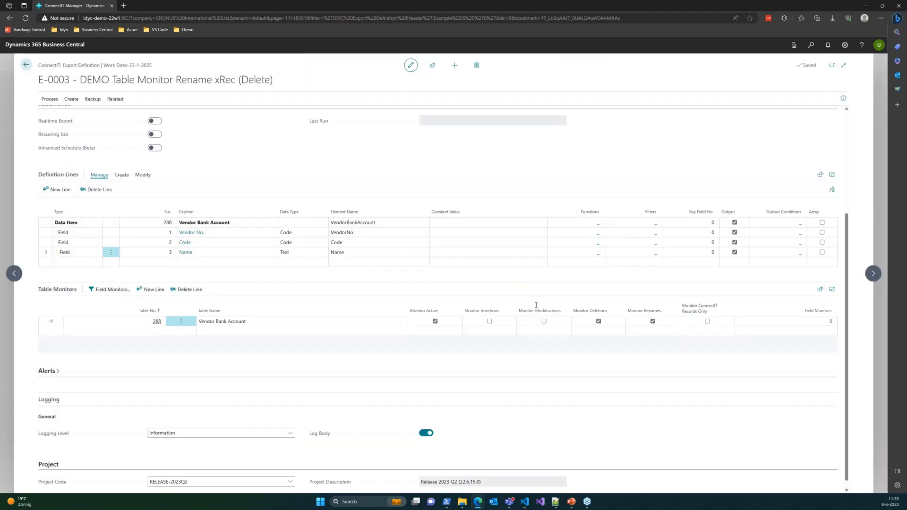
# Step: Close the E-0003 definition, switch to the PowerPoint slide show, and advance to the Intercompany endpoint slide
pyautogui.press('Escape')
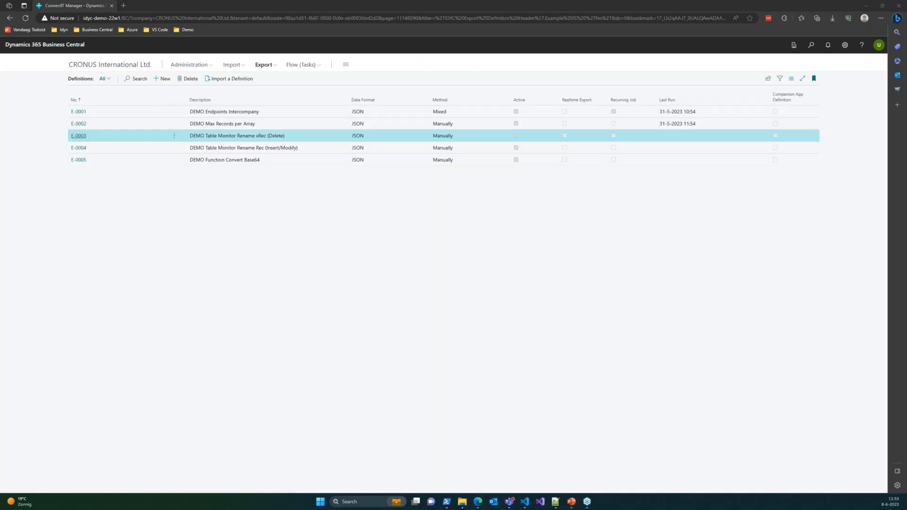
pyautogui.hotkey('alt', 'Tab')
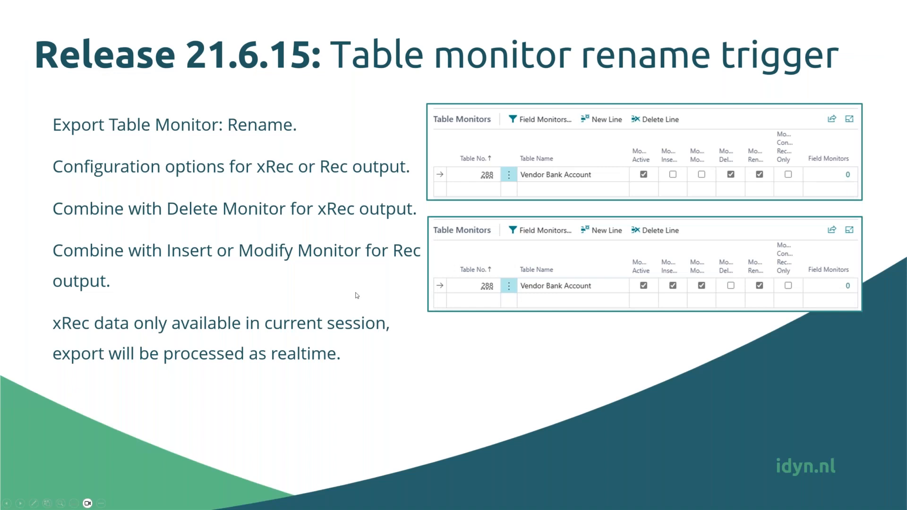
pyautogui.press('Right')
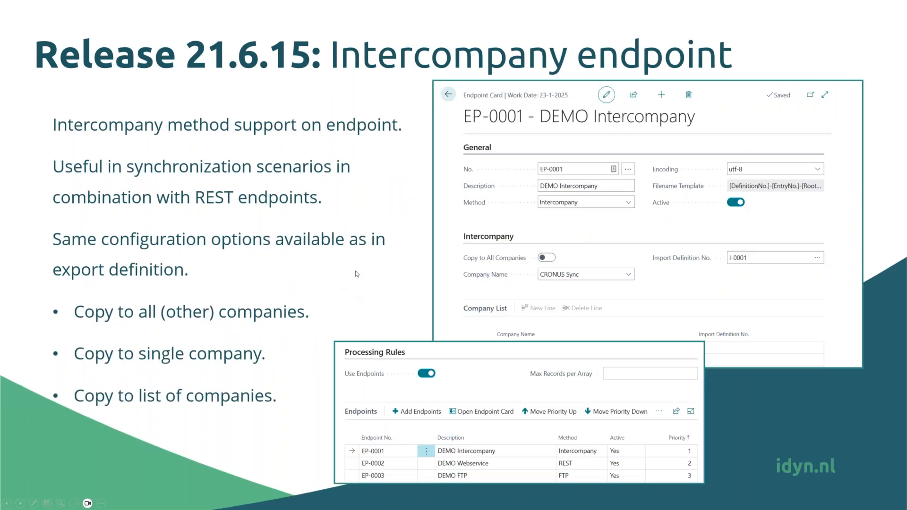
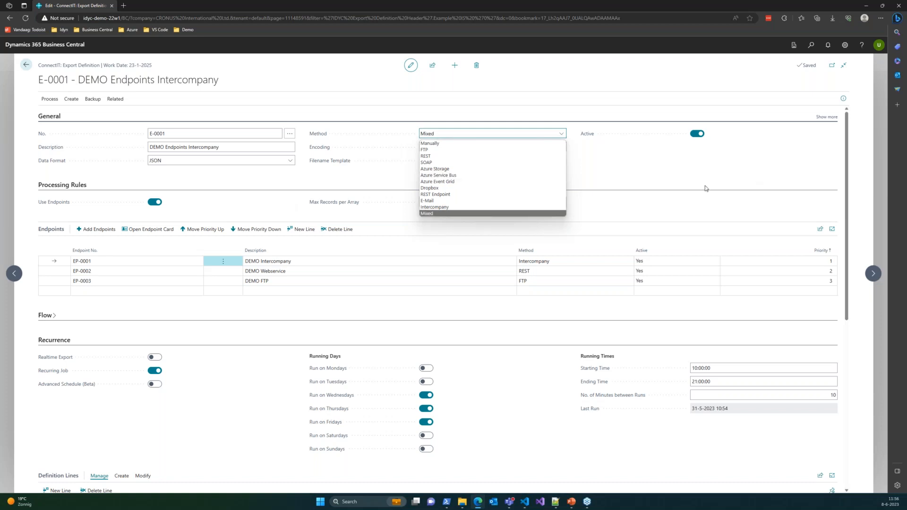
# Step: Open the endpoint card of EP-0001 DEMO Intercompany and expand its Company List section
pyautogui.click(693, 176)
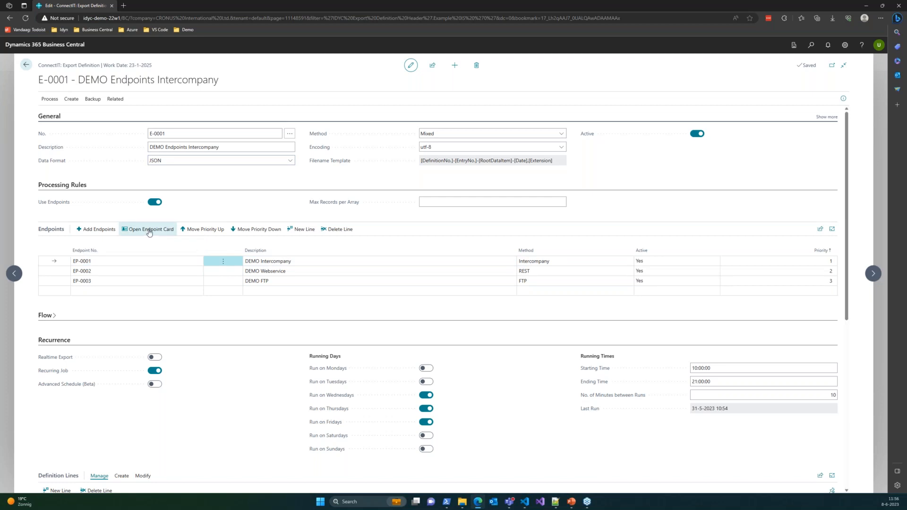
pyautogui.click(150, 229)
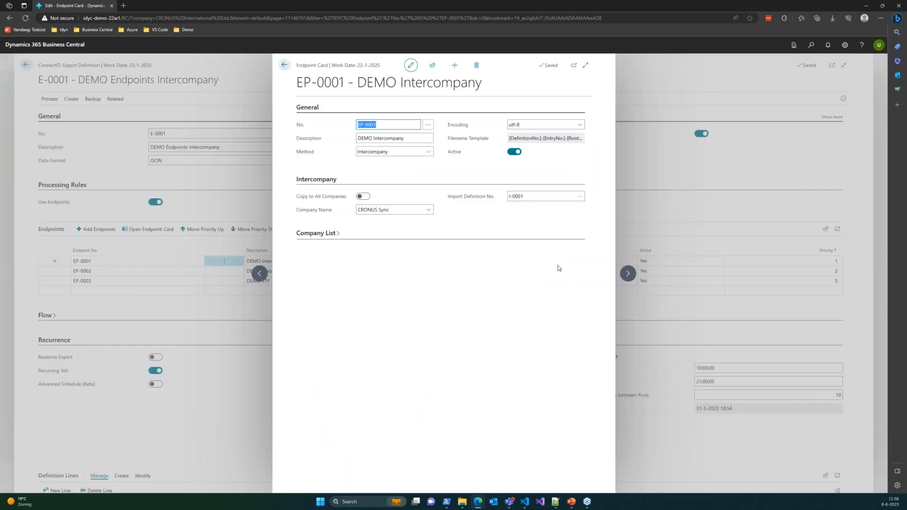
pyautogui.click(316, 237)
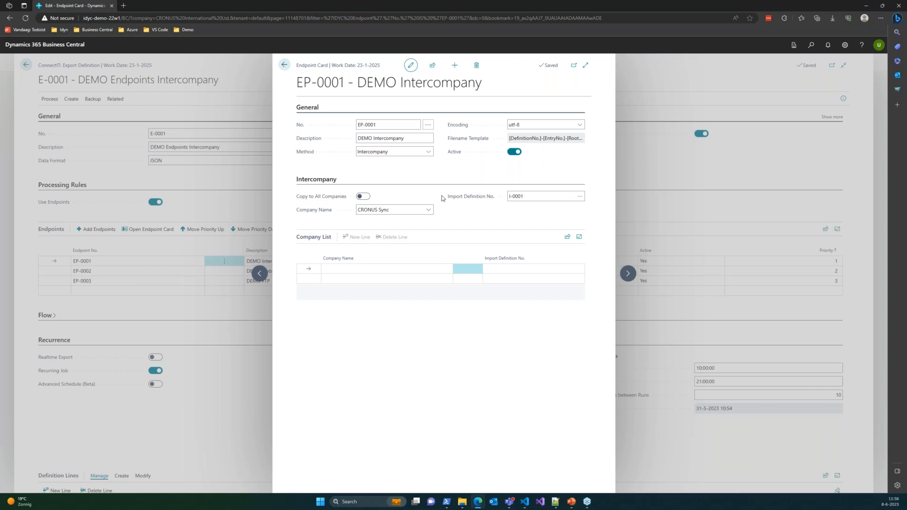
# Step: View the available import definitions and company names for the EP-0001 endpoint without picking another option
pyautogui.click(547, 199)
pyautogui.click(579, 196)
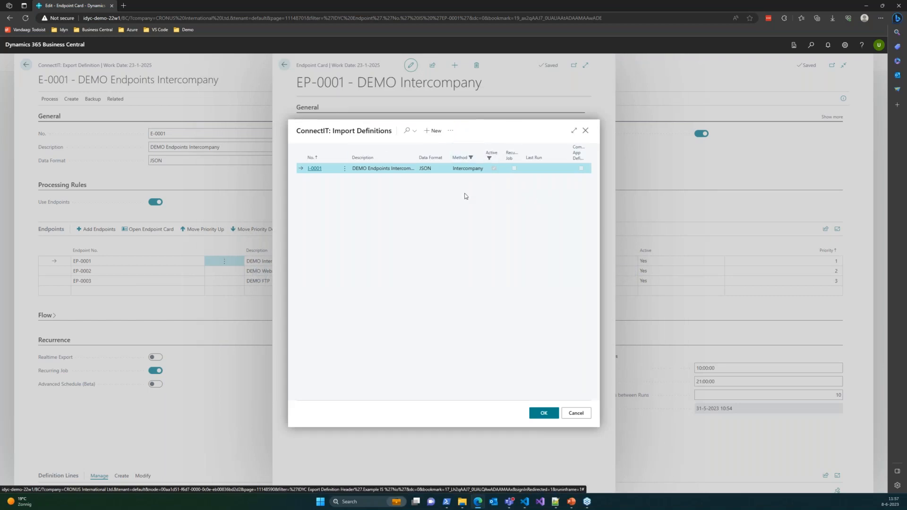
pyautogui.click(586, 131)
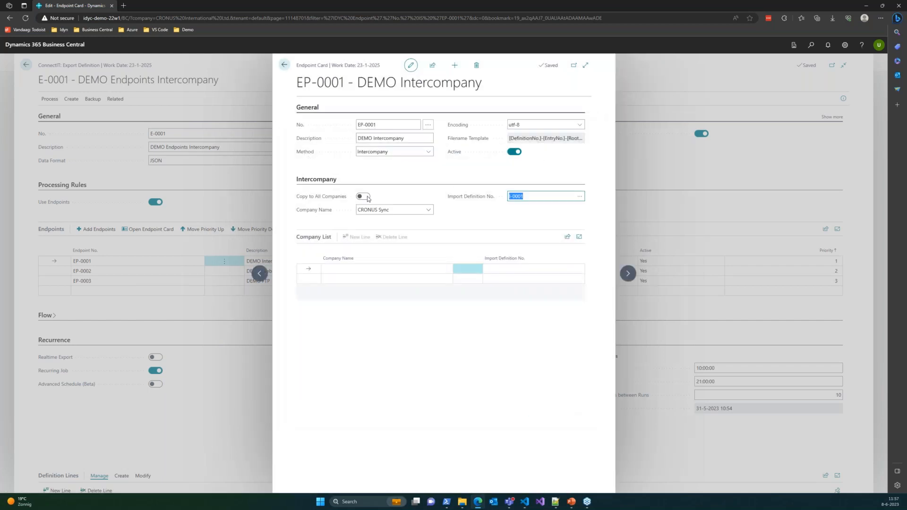
pyautogui.click(403, 208)
pyautogui.click(429, 212)
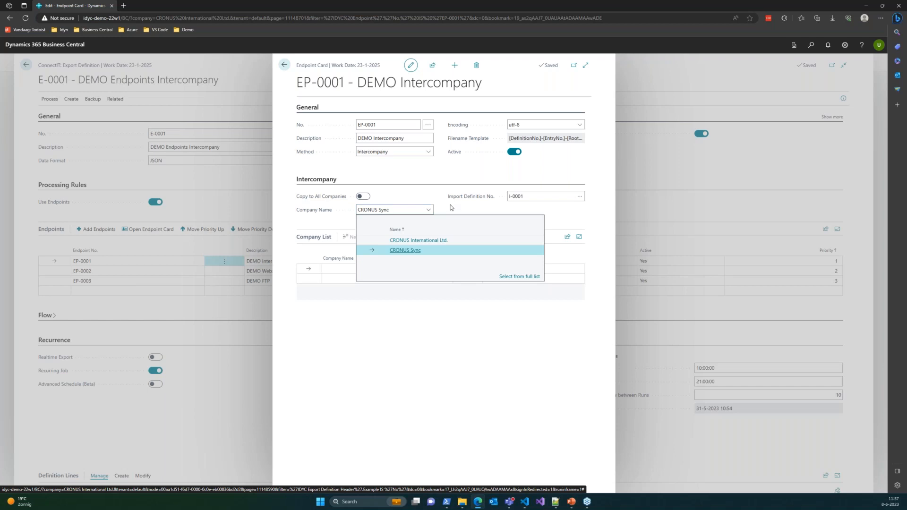
pyautogui.click(451, 211)
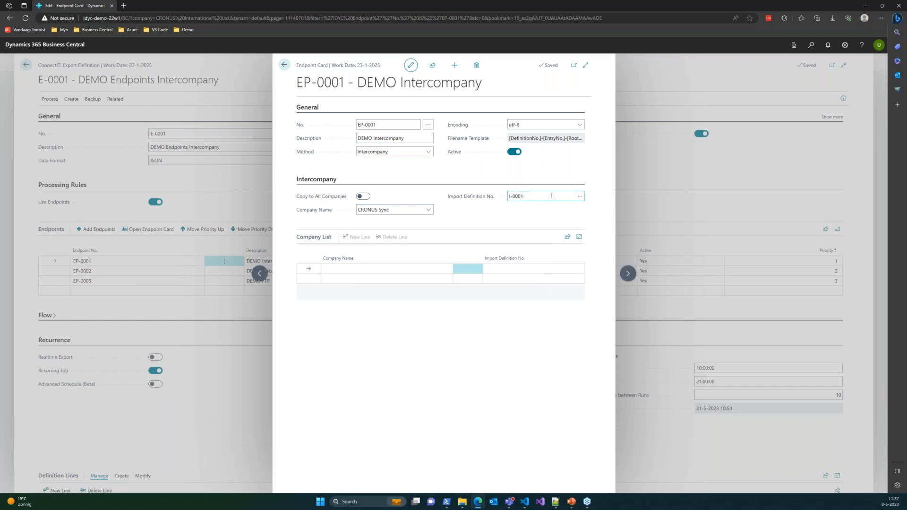
# Step: Add CRONUS International Ltd. and CRONUS Sync as lines in the endpoint's Company List
pyautogui.click(324, 268)
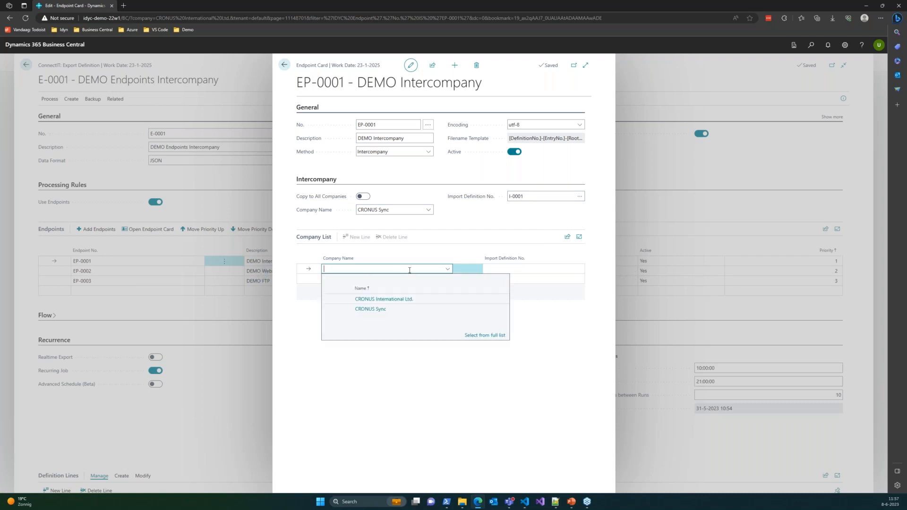
pyautogui.click(378, 299)
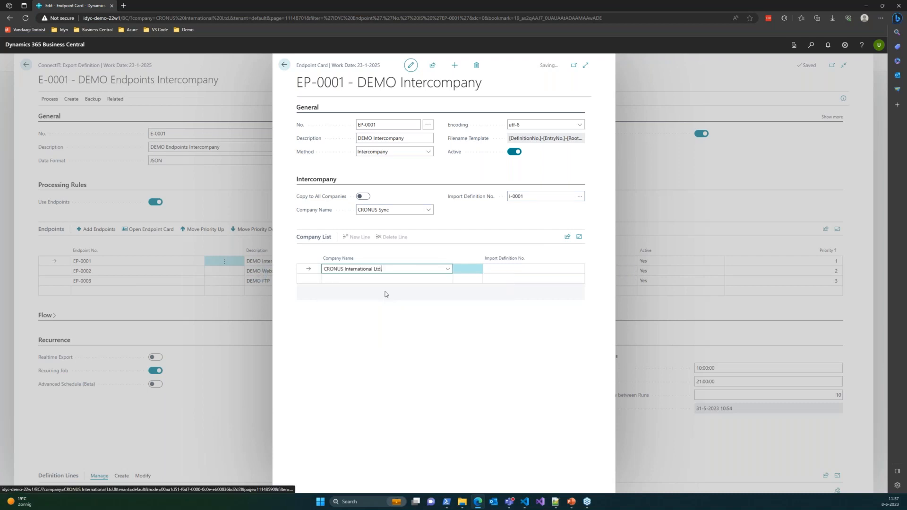
pyautogui.click(385, 279)
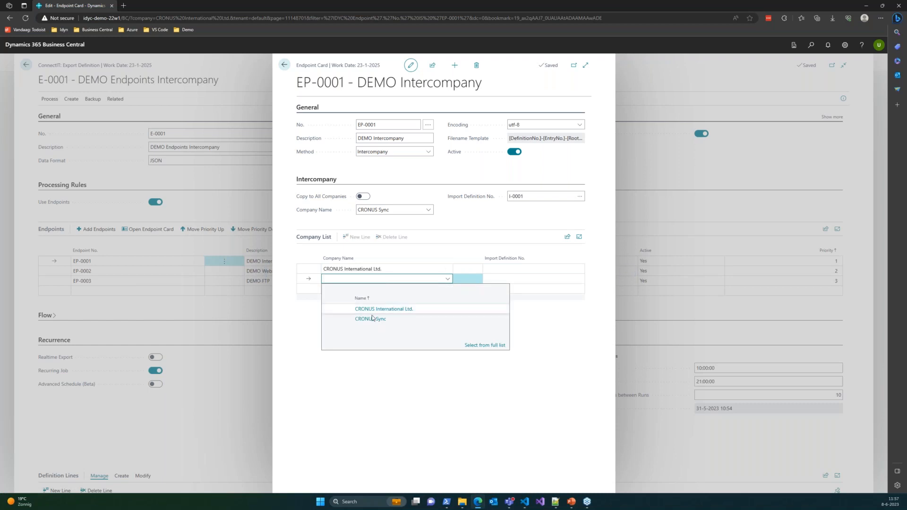
pyautogui.click(383, 317)
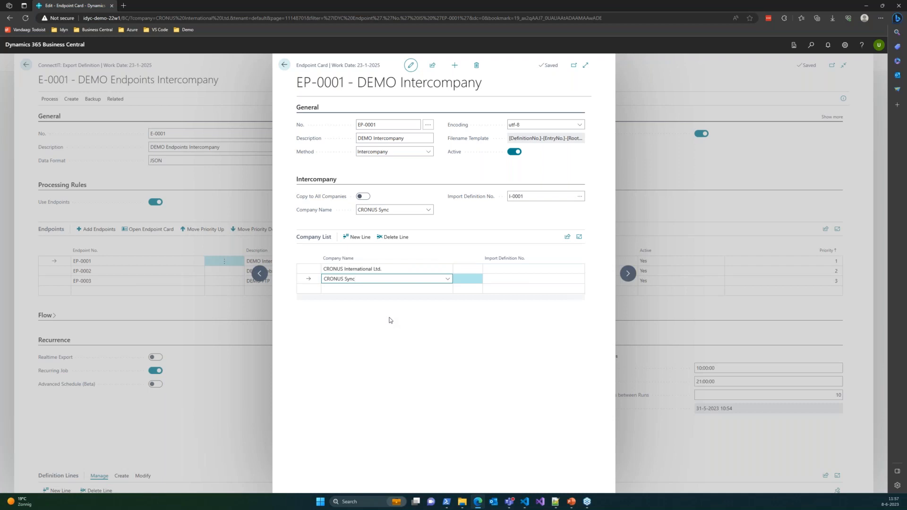
# Step: Assign import definition I-0001 to the CRONUS Sync and CRONUS International Ltd. lines in the Company List
pyautogui.press('Tab')
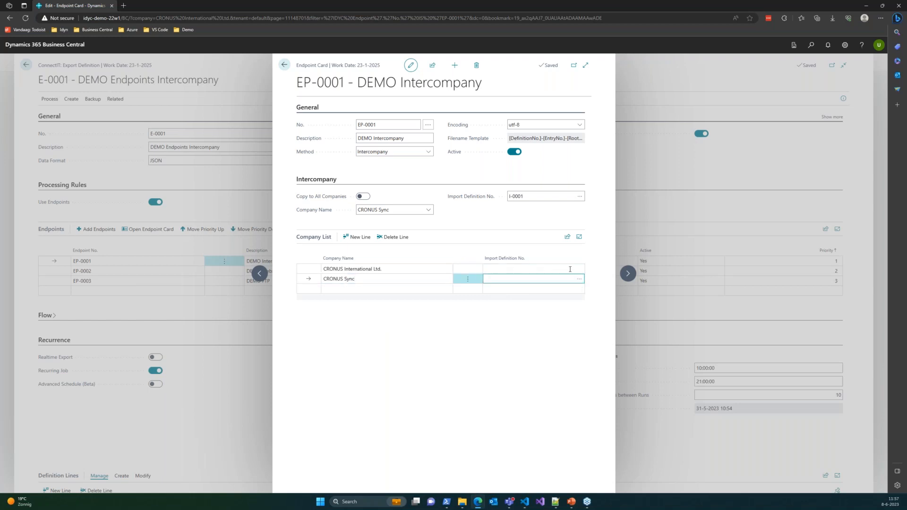
pyautogui.click(577, 279)
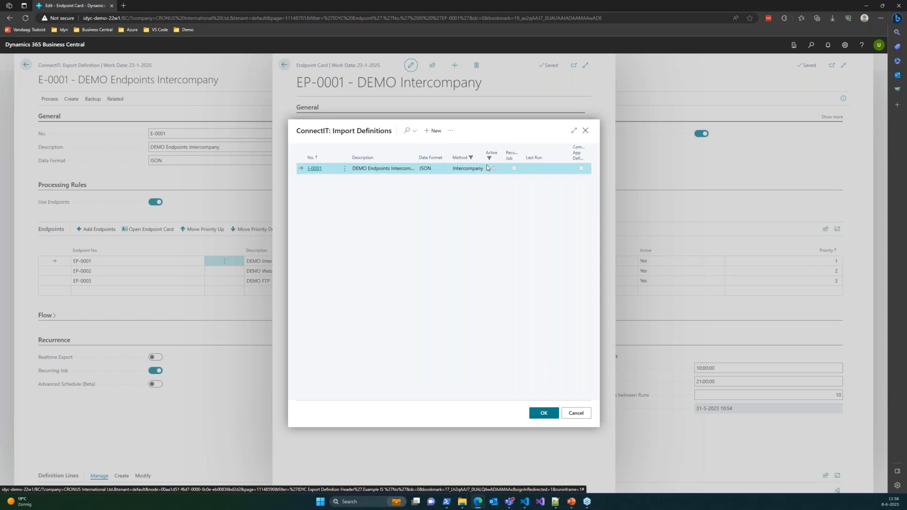
pyautogui.click(543, 413)
pyautogui.click(560, 269)
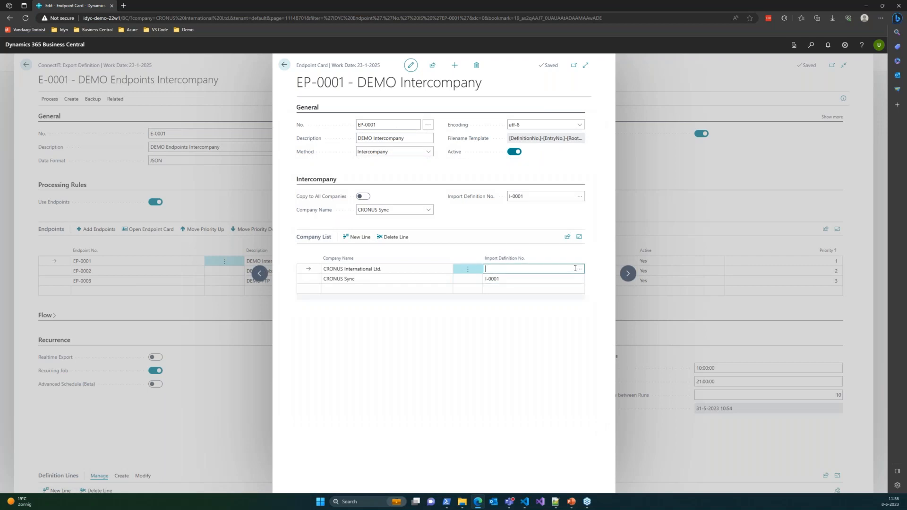
pyautogui.click(579, 270)
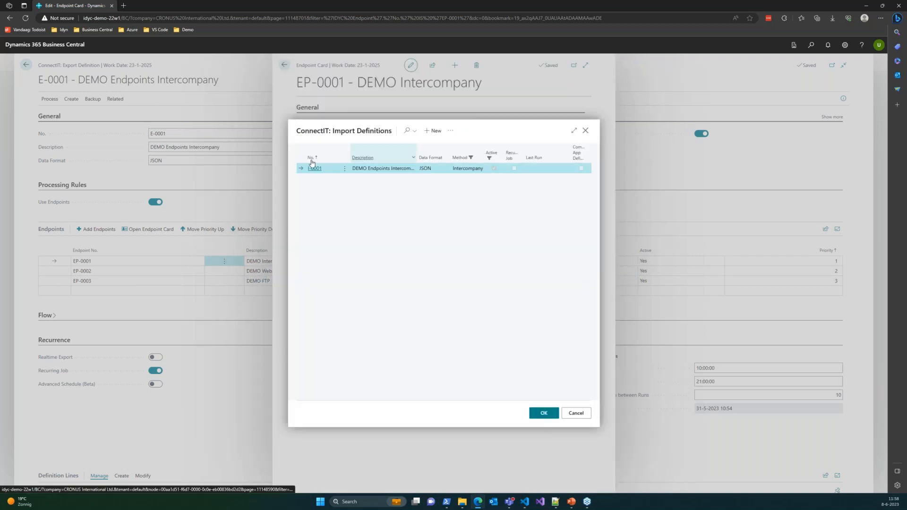
pyautogui.click(543, 412)
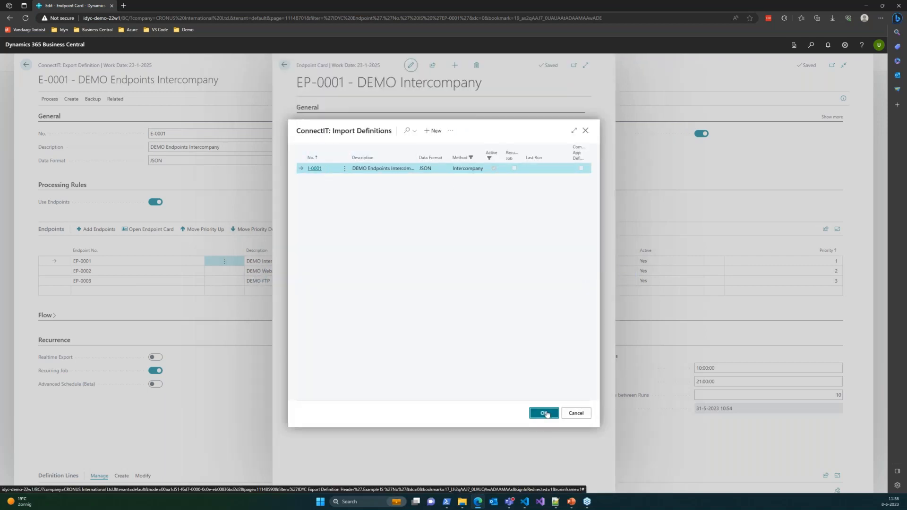
# Step: Delete both company lines from the Company List
pyautogui.click(396, 279)
pyautogui.keyDown('shift'); pyautogui.click(391, 269); pyautogui.keyUp('shift')
pyautogui.click(382, 237)
pyautogui.click(475, 288)
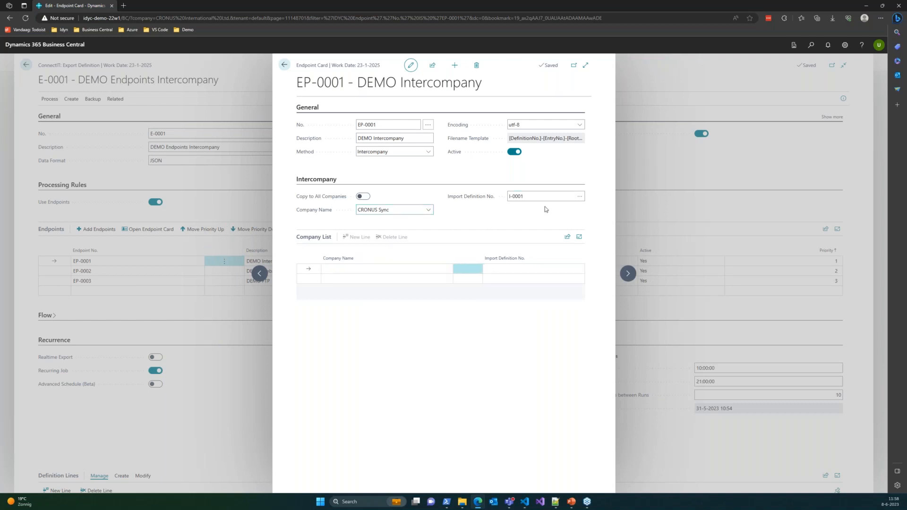
# Step: Close the EP-0001 card, and view the endpoint cards of EP-0002 DEMO Webservice and EP-0003 DEMO FTP
pyautogui.click(285, 66)
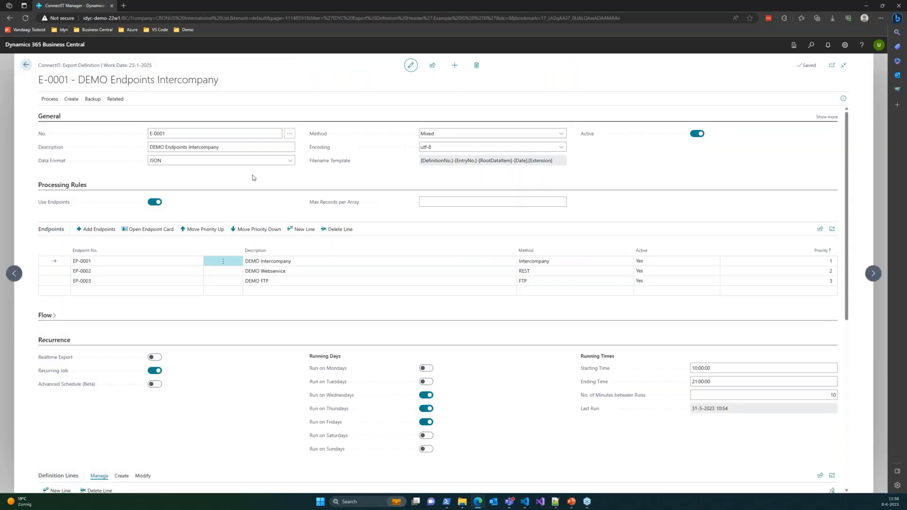
pyautogui.click(276, 272)
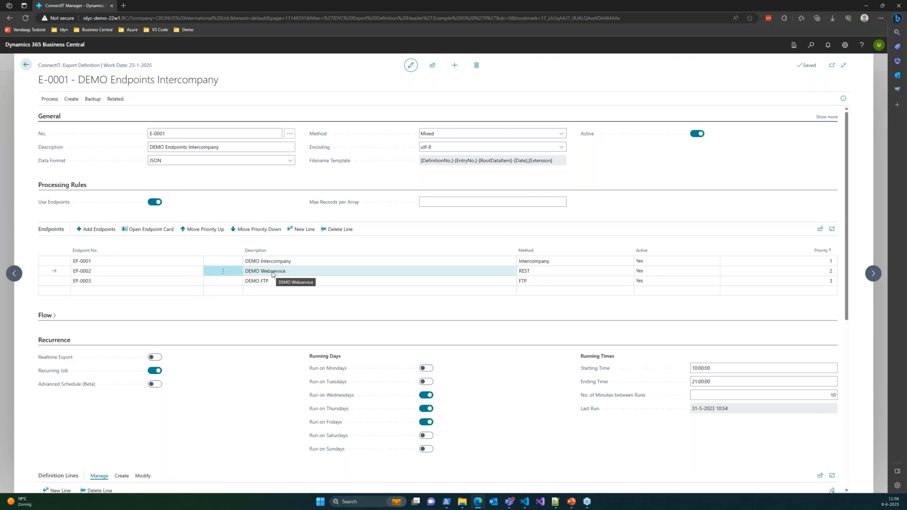
pyautogui.click(155, 233)
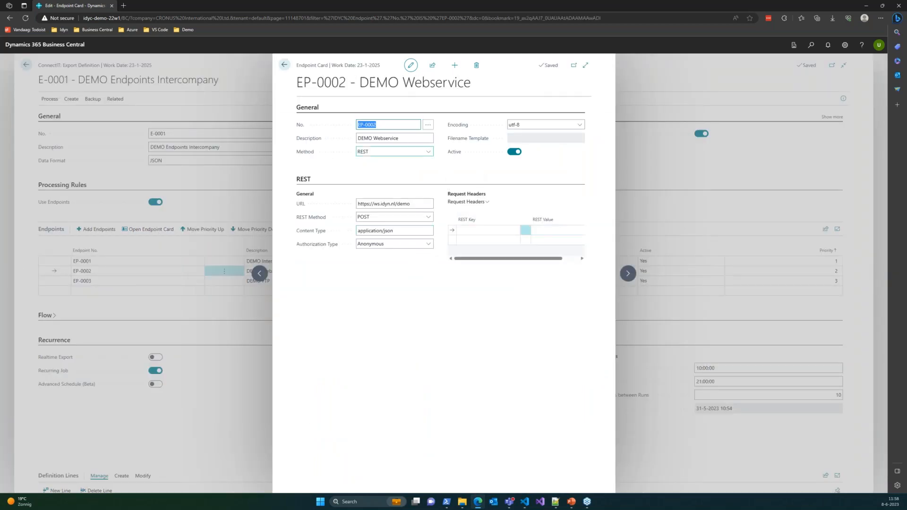
pyautogui.click(200, 304)
pyautogui.click(257, 282)
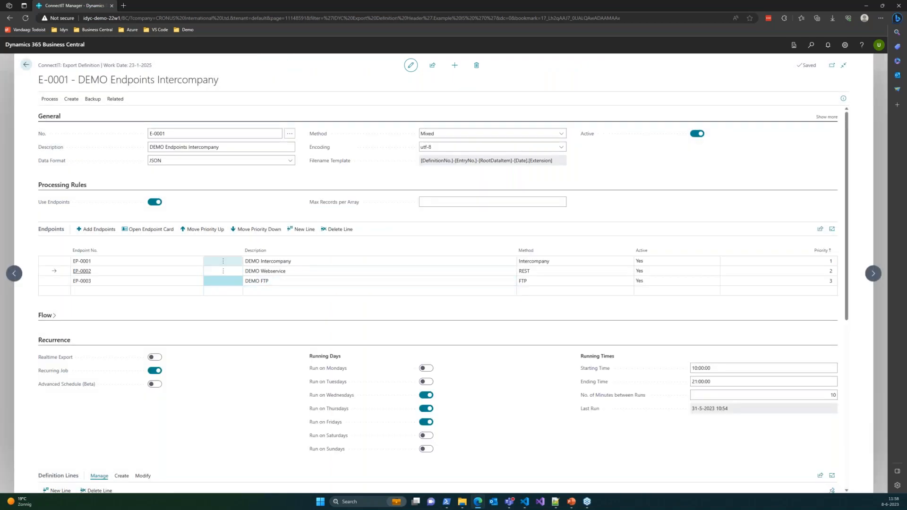
pyautogui.click(148, 230)
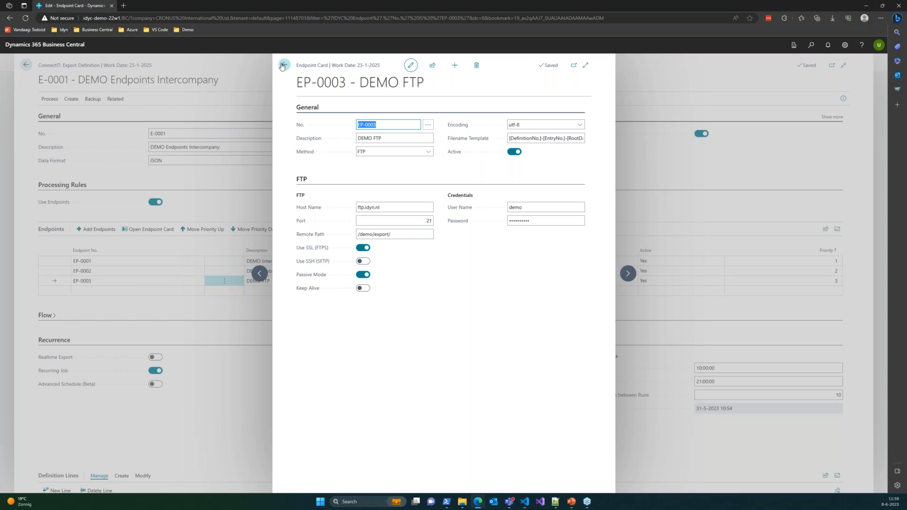
pyautogui.click(238, 297)
# Step: Check the filters on the Item data item in the definition lines, and close them
pyautogui.scroll(-5, 253, 277)
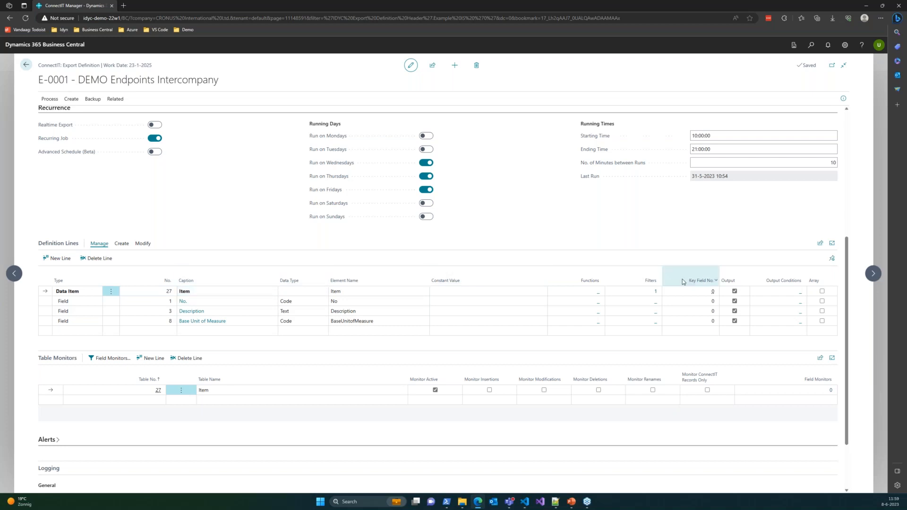
pyautogui.click(655, 293)
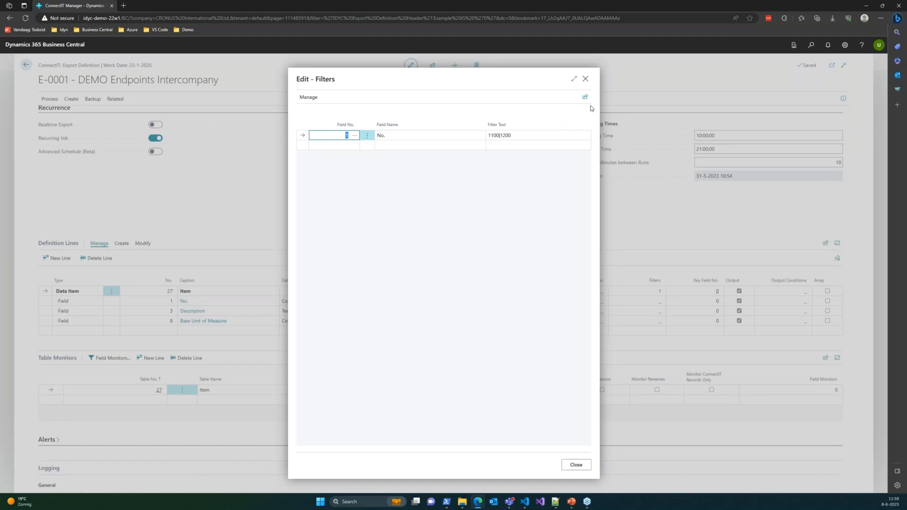
pyautogui.press('Escape')
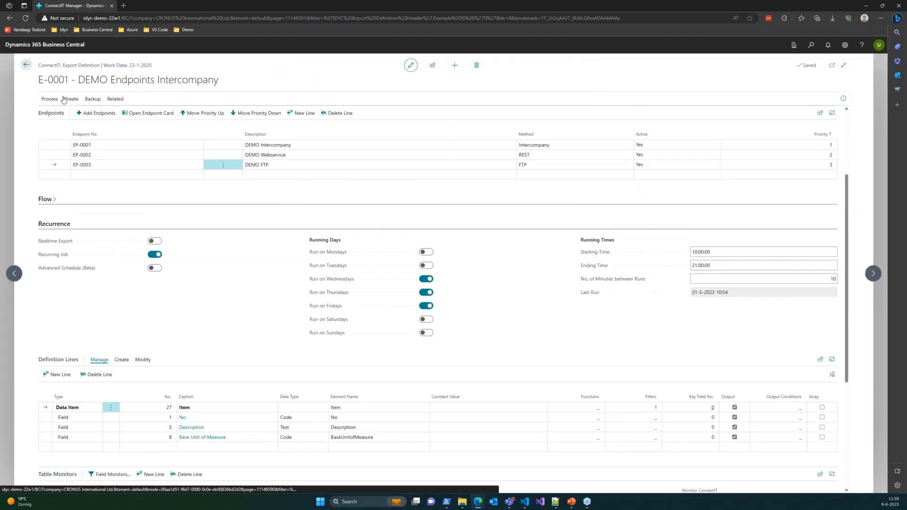
# Step: Export the E-0001 definition with the item No. filter 1100|1200, and close the filters window
pyautogui.click(50, 99)
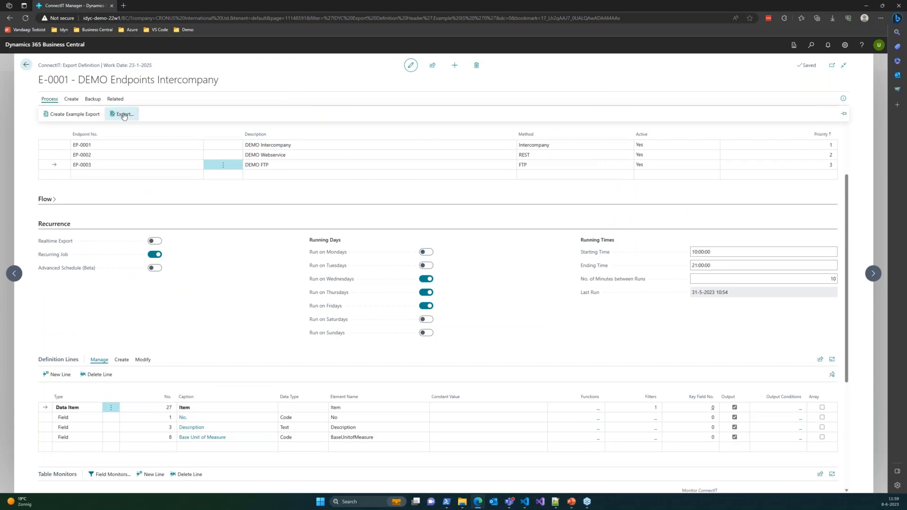
pyautogui.click(124, 115)
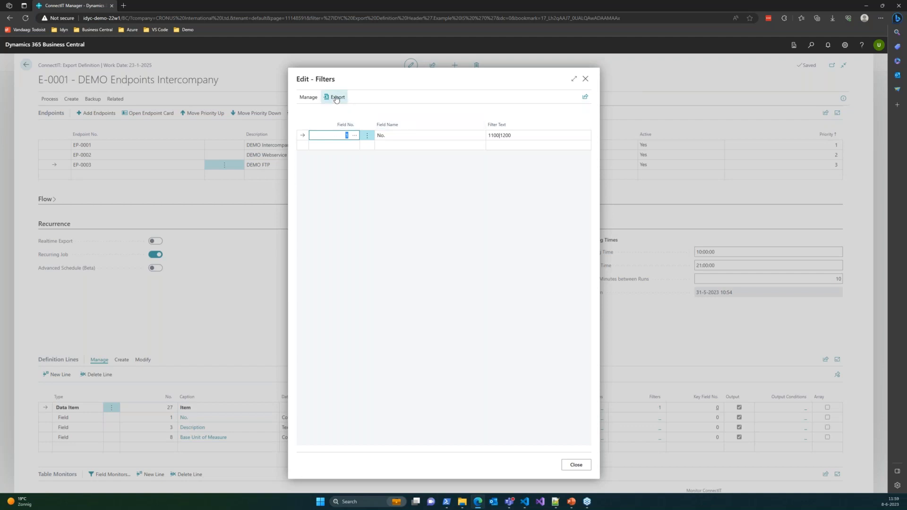
pyautogui.click(336, 98)
pyautogui.click(337, 97)
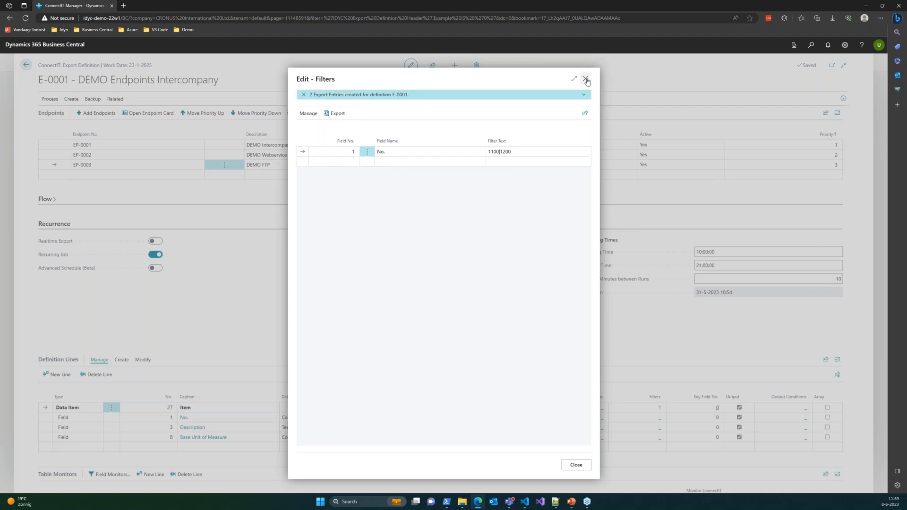
pyautogui.press('Escape')
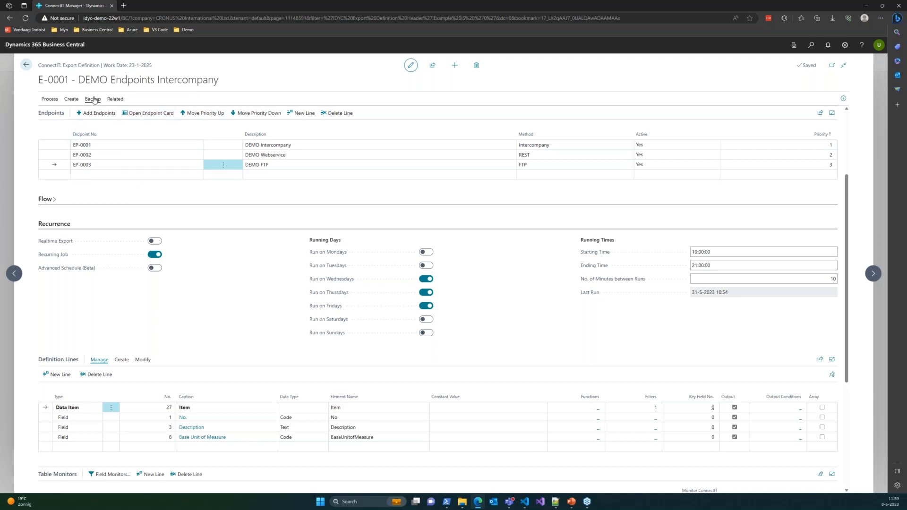
# Step: Open the export entries of the E-0001 definition and check entry 91 for endpoint EP-0002
pyautogui.click(110, 101)
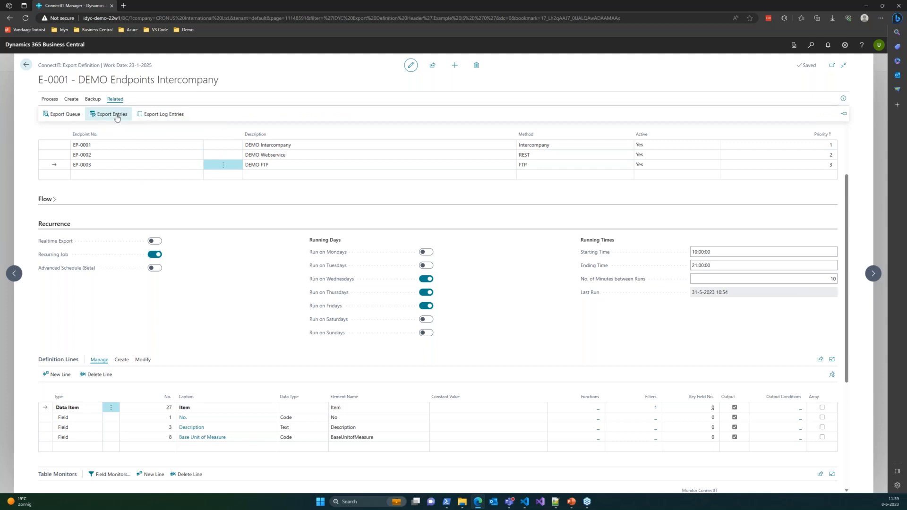
pyautogui.click(116, 116)
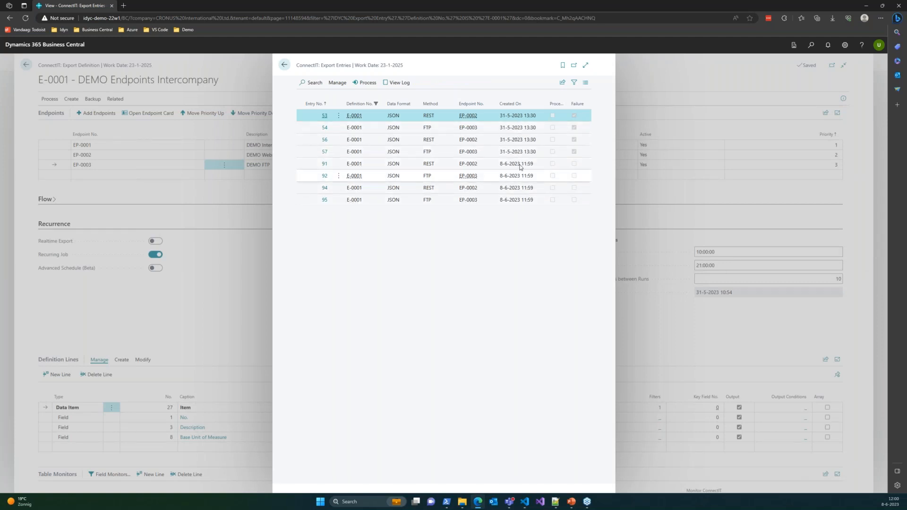
pyautogui.click(517, 166)
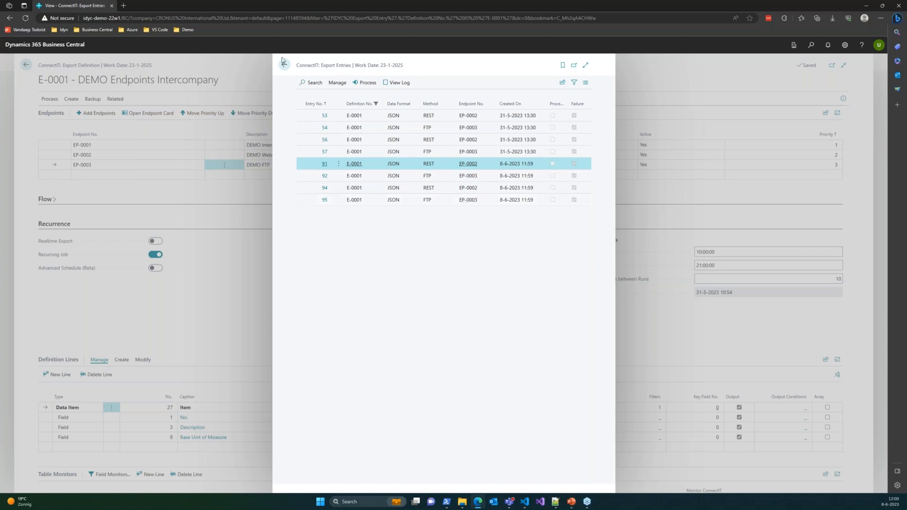
# Step: Return to the E-0001 definition and open its export log entries
pyautogui.click(285, 67)
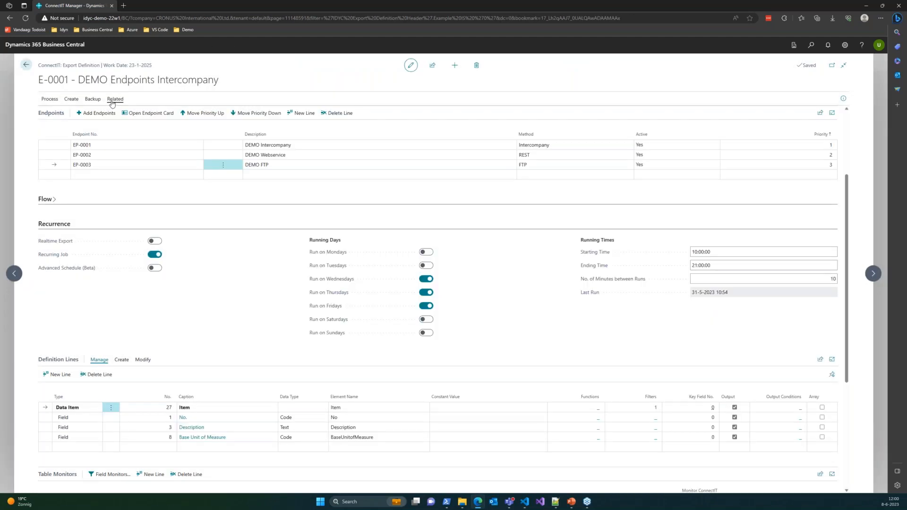
pyautogui.click(113, 100)
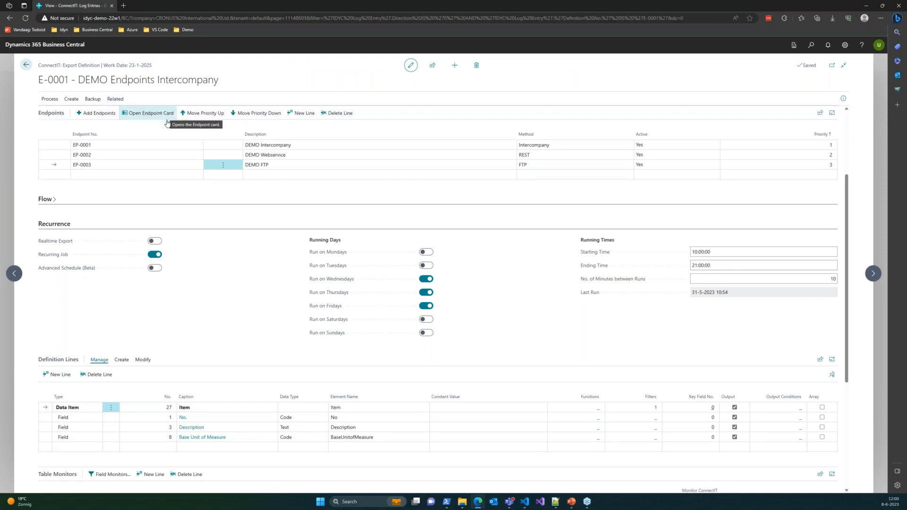
pyautogui.click(166, 115)
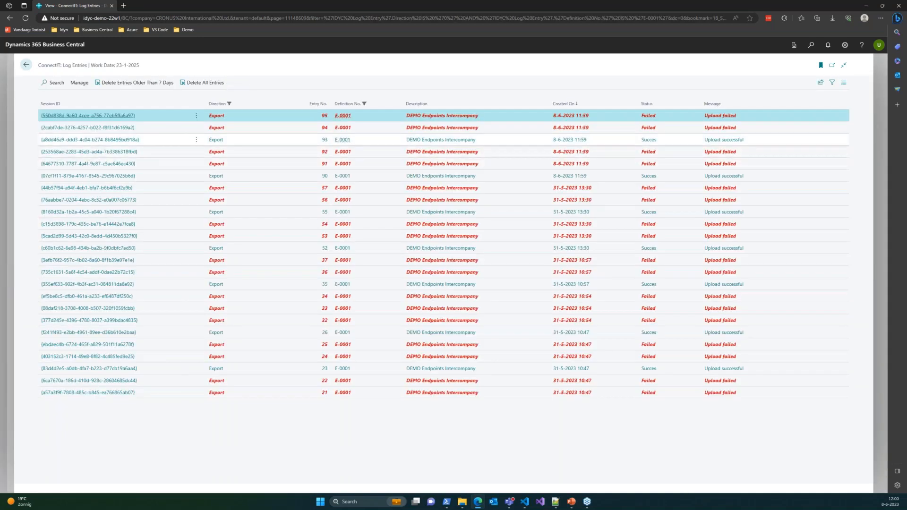
# Step: Mark the successful log entries 93 and 90 of the E-0001 export and return to the export definition
pyautogui.keyDown('ctrl'); pyautogui.click(382, 178); pyautogui.keyUp('ctrl')
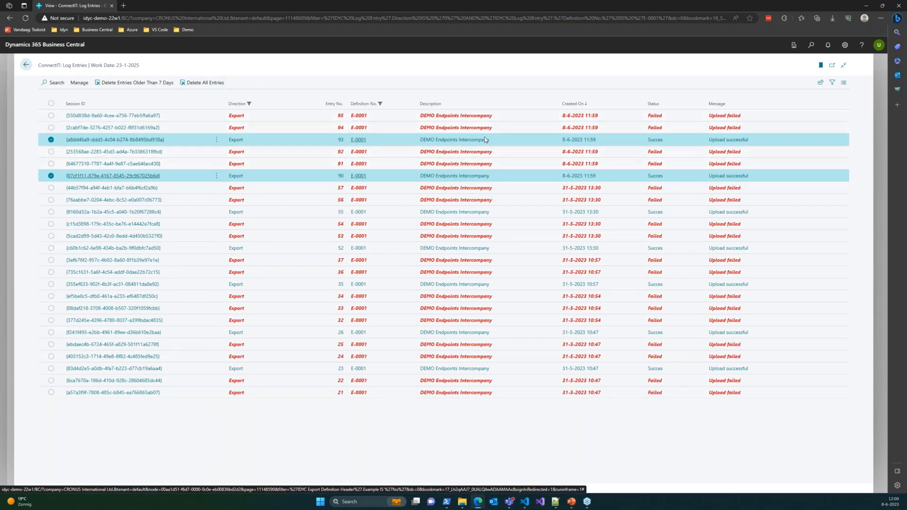
pyautogui.click(26, 65)
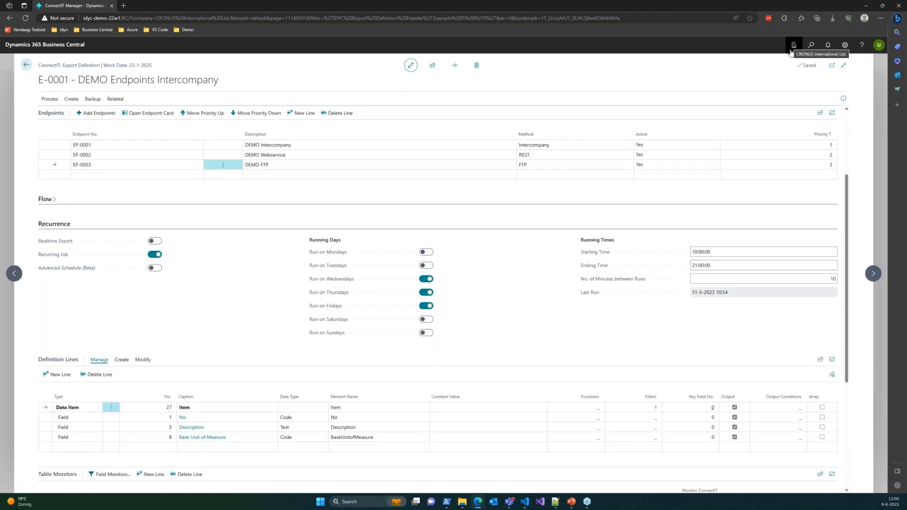
# Step: Switch to the CRONUS Sync company
pyautogui.click(793, 47)
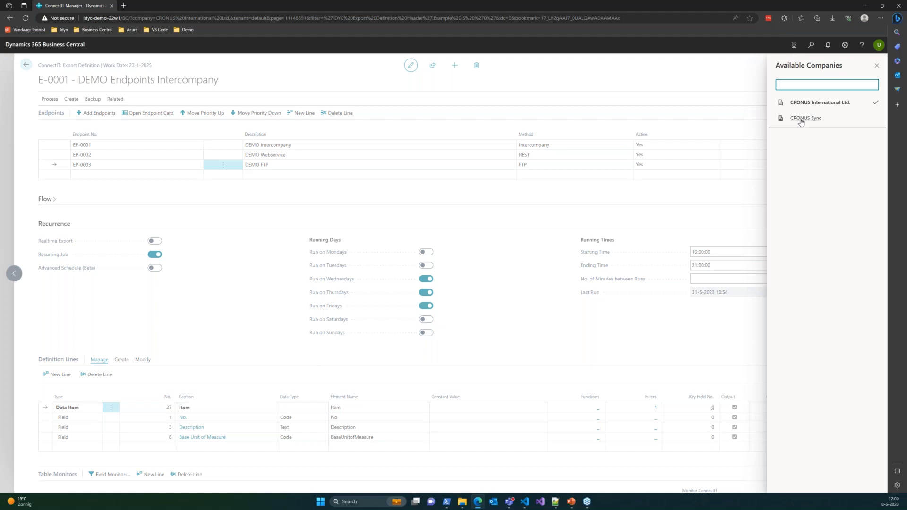
pyautogui.click(802, 121)
pyautogui.click(853, 134)
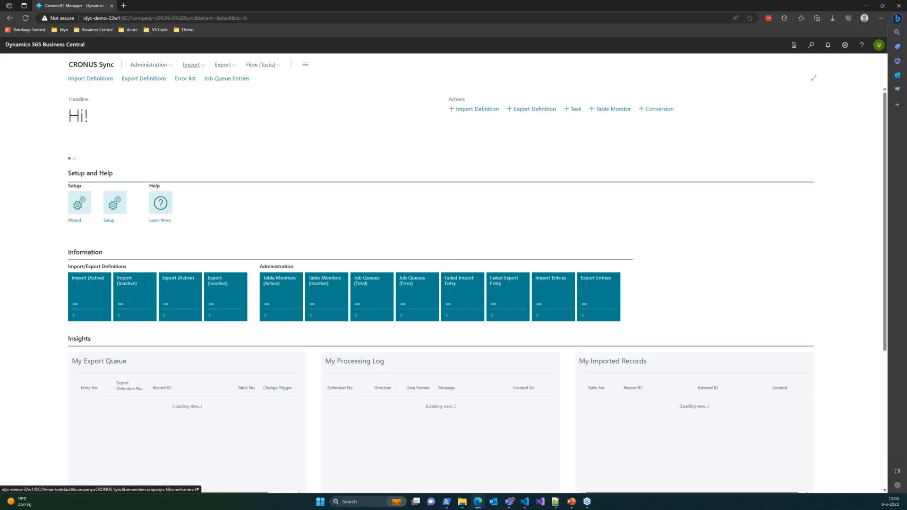
# Step: Open the import entries, examine the data of entries 4 and 5 for definition I-0001, and return to the list
pyautogui.click(189, 66)
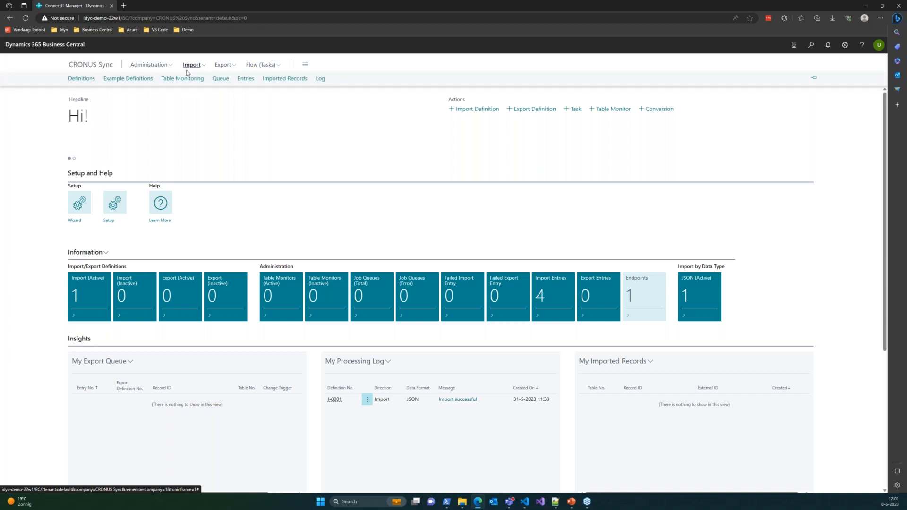
pyautogui.click(245, 84)
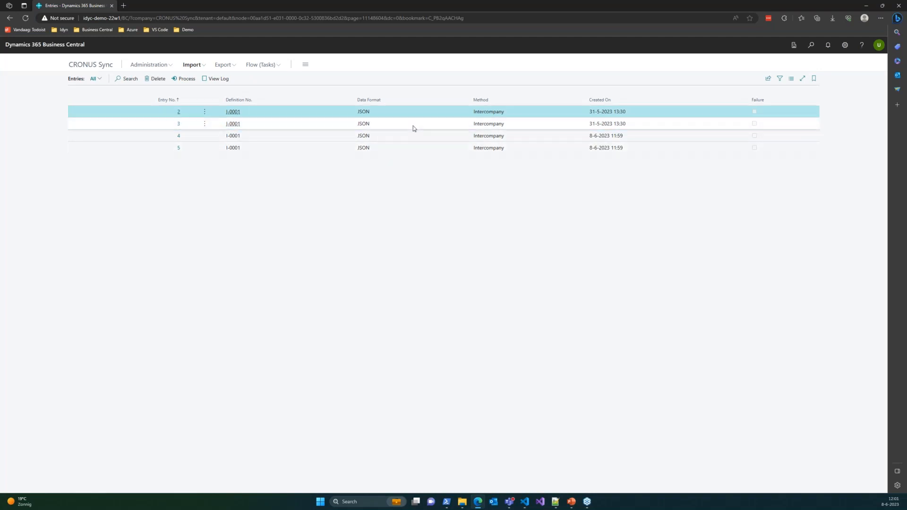
pyautogui.click(559, 137)
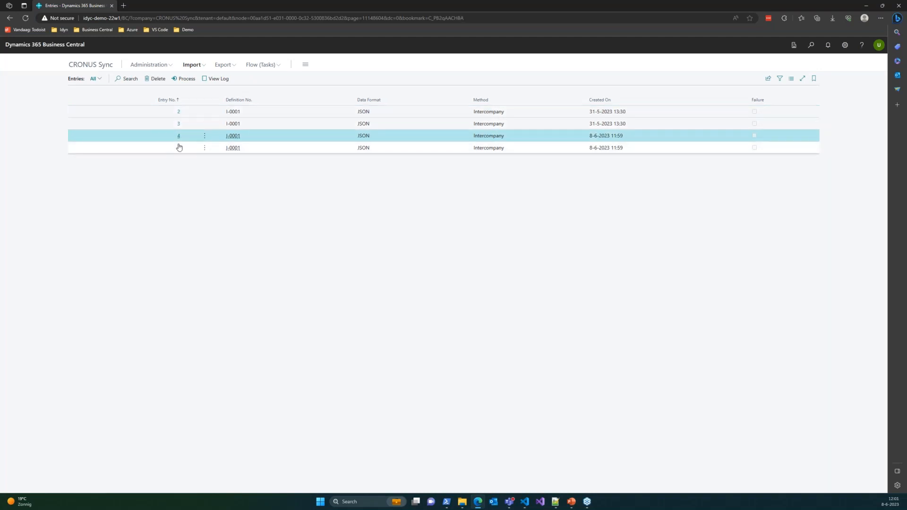
pyautogui.click(178, 138)
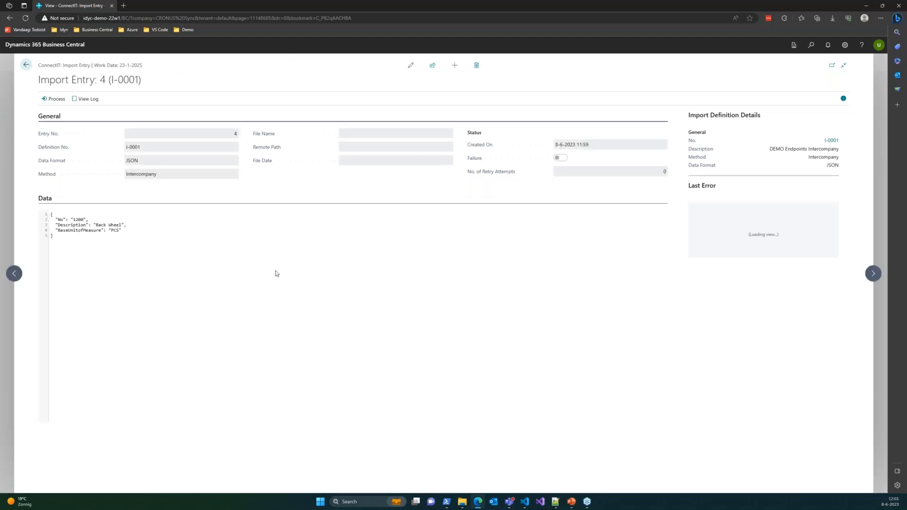
pyautogui.click(870, 276)
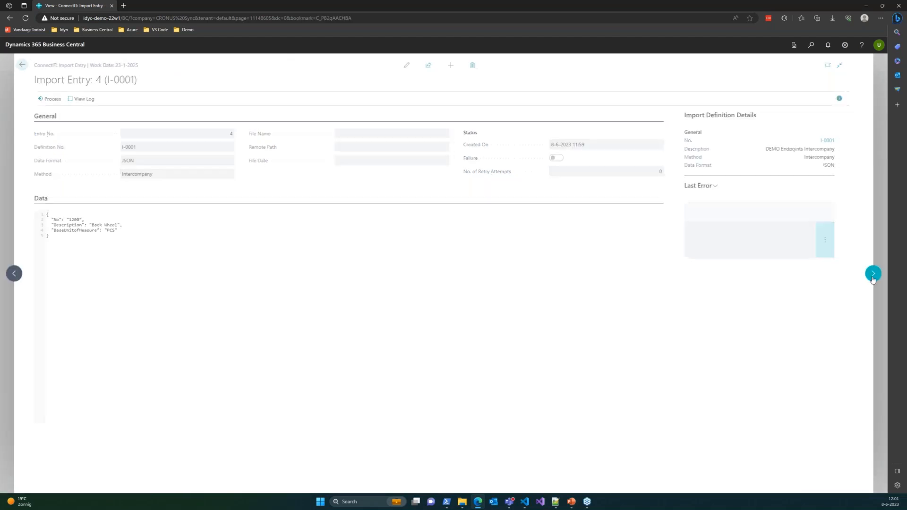
pyautogui.click(26, 63)
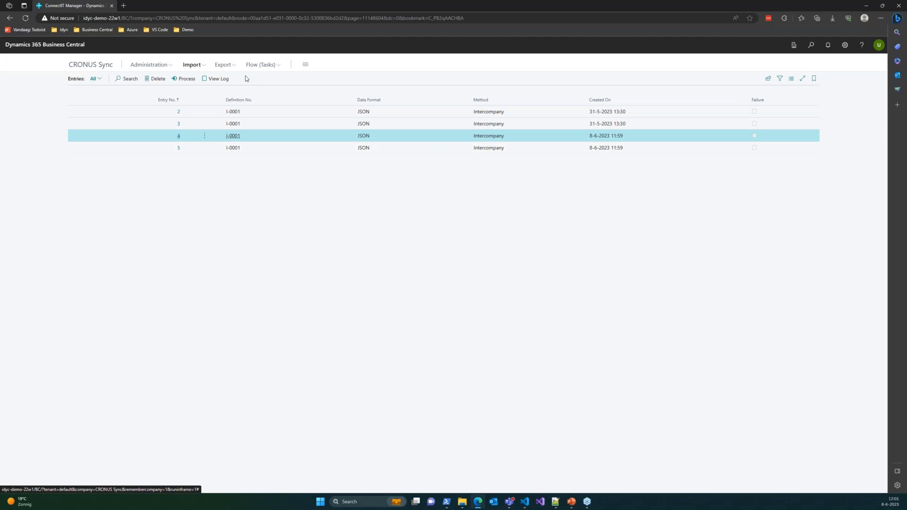
# Step: Switch back to the CRONUS International Ltd. company
pyautogui.click(794, 45)
pyautogui.click(803, 102)
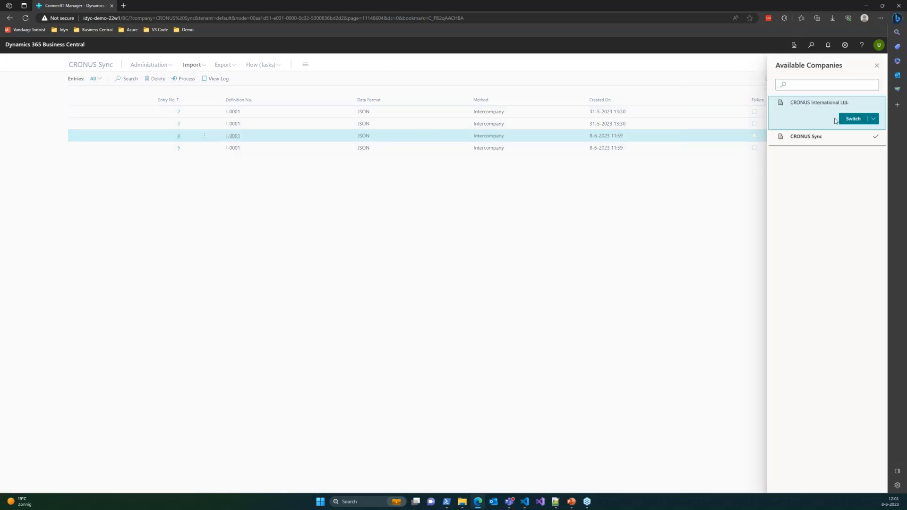
pyautogui.click(852, 120)
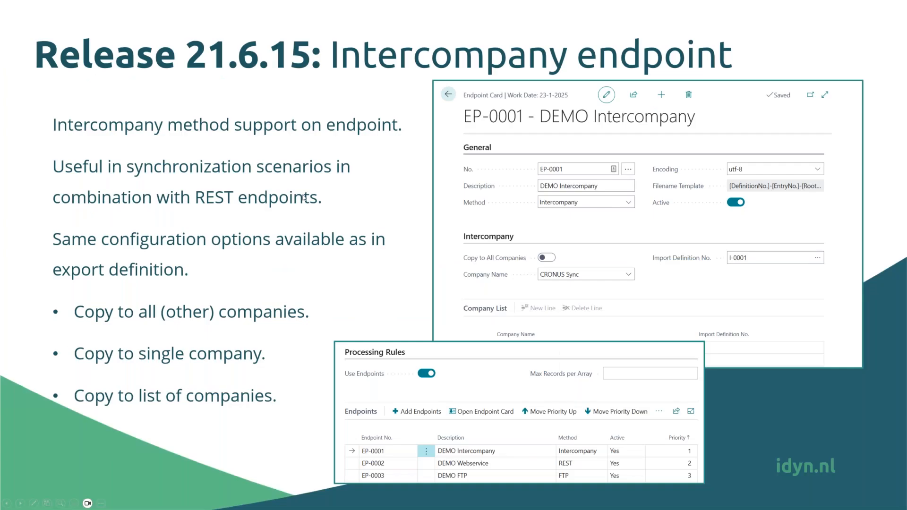
pyautogui.press('Right')
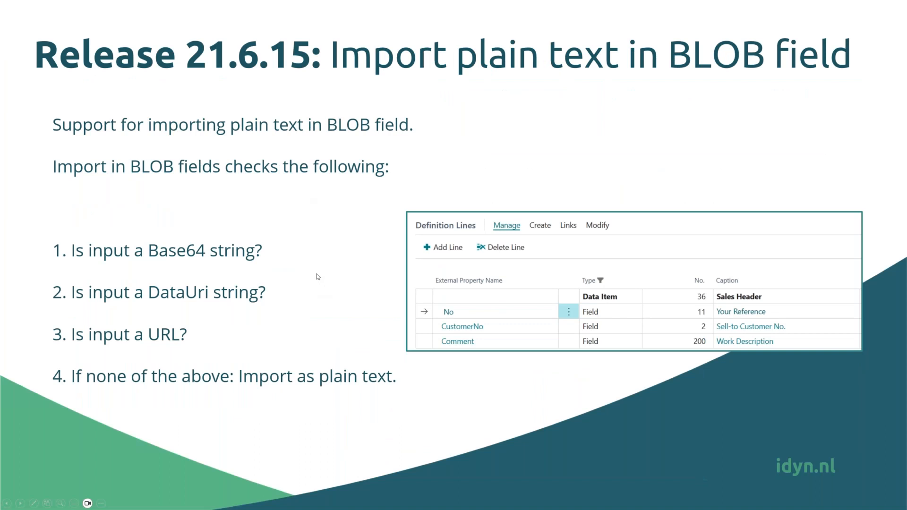
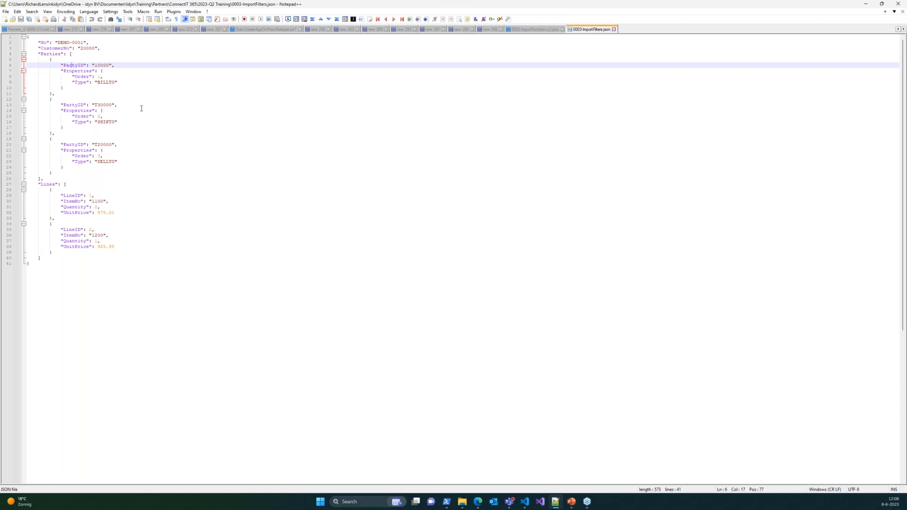
# Step: Examine the type, order and PartyID of the BILLTO party in 0003-ImportFilters.json
pyautogui.doubleClick(111, 82)
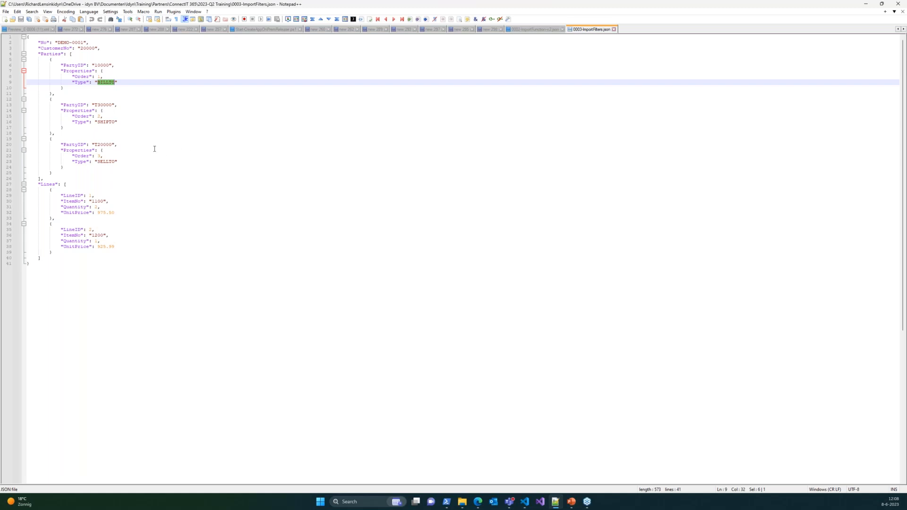
pyautogui.click(88, 76)
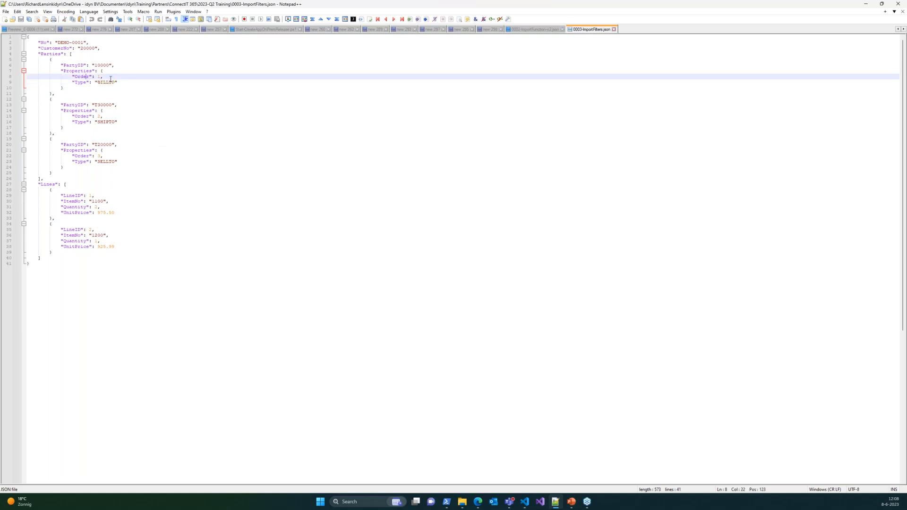
pyautogui.click(107, 83)
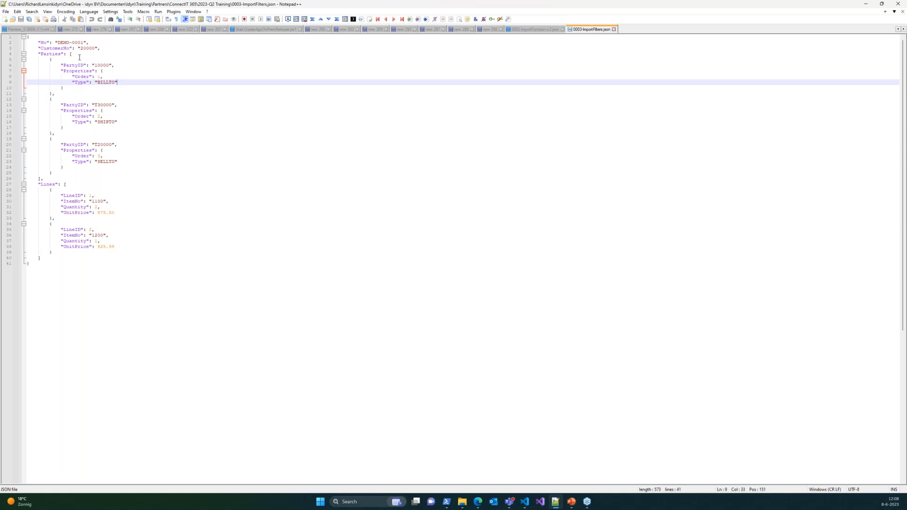
pyautogui.click(63, 64)
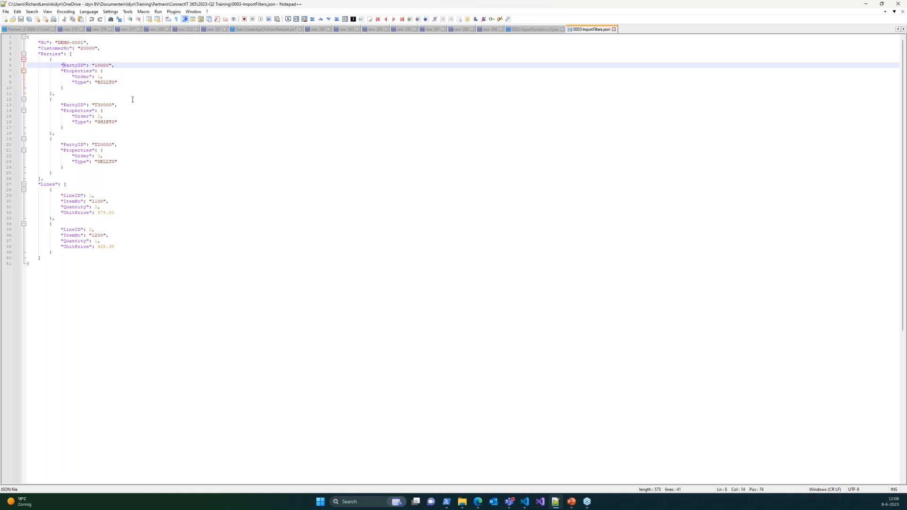
# Step: Switch to Business Central and open the definition lines of import definition I-0003, DEMO Import Filters
pyautogui.click(478, 501)
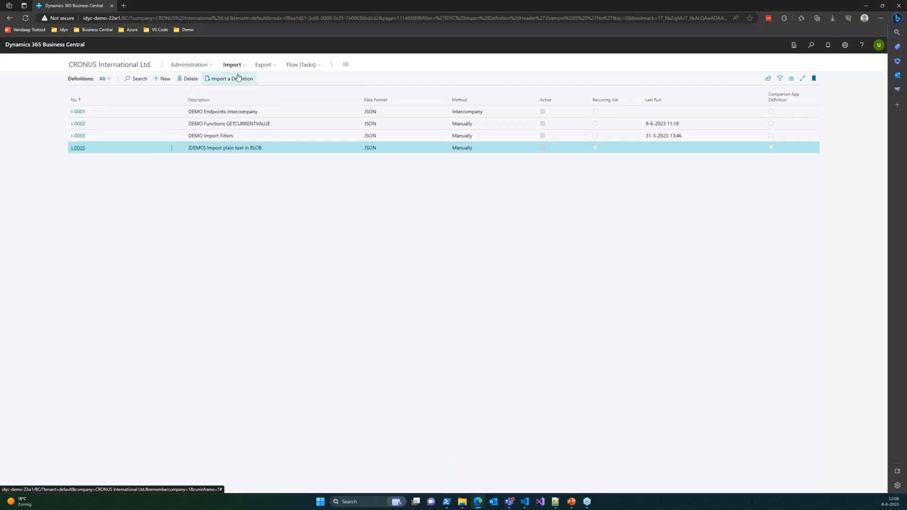
pyautogui.click(79, 136)
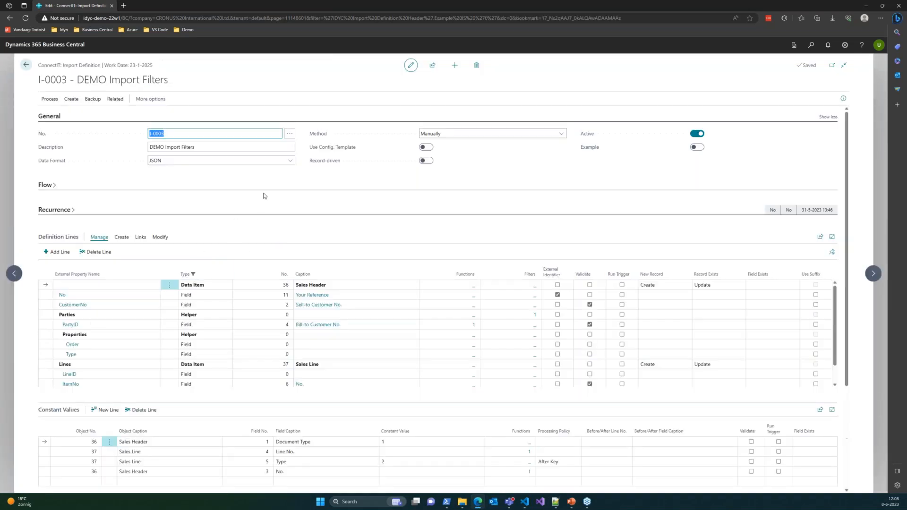
pyautogui.scroll(-1, 269, 195)
pyautogui.scroll(-1, 284, 162)
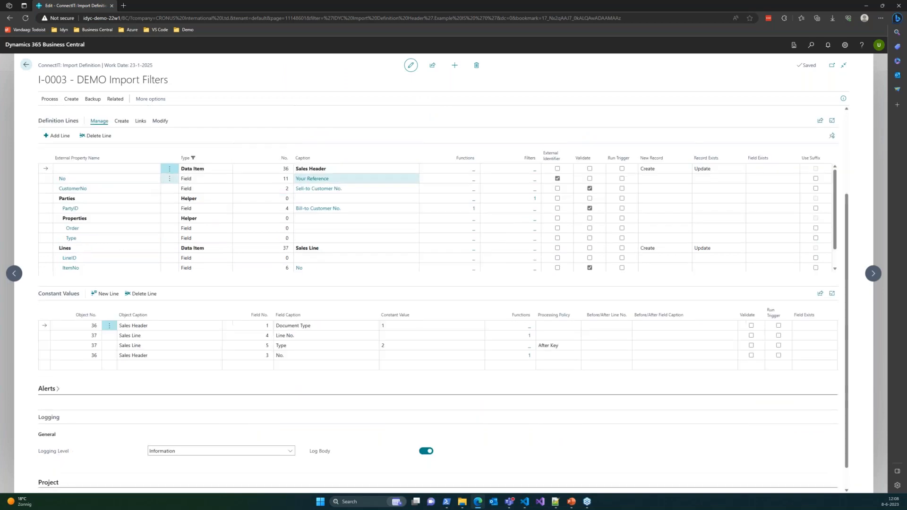
pyautogui.click(267, 171)
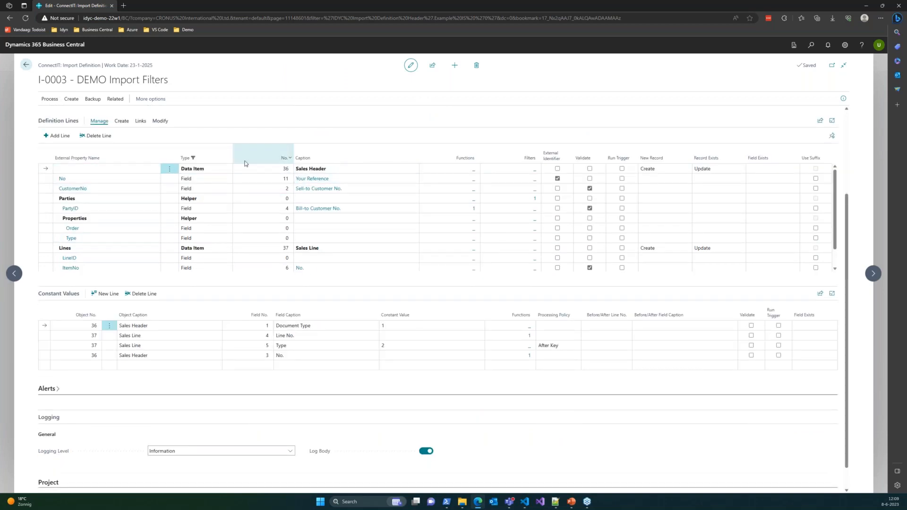
pyautogui.click(249, 174)
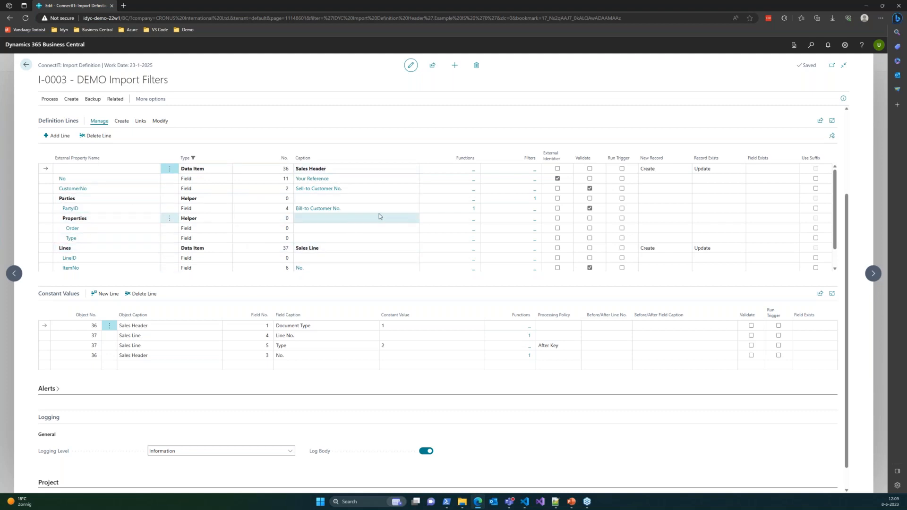
# Step: Open the filter on the Parties line and compare it with the SHIPTO and SELLTO party blocks in the JSON file
pyautogui.click(533, 200)
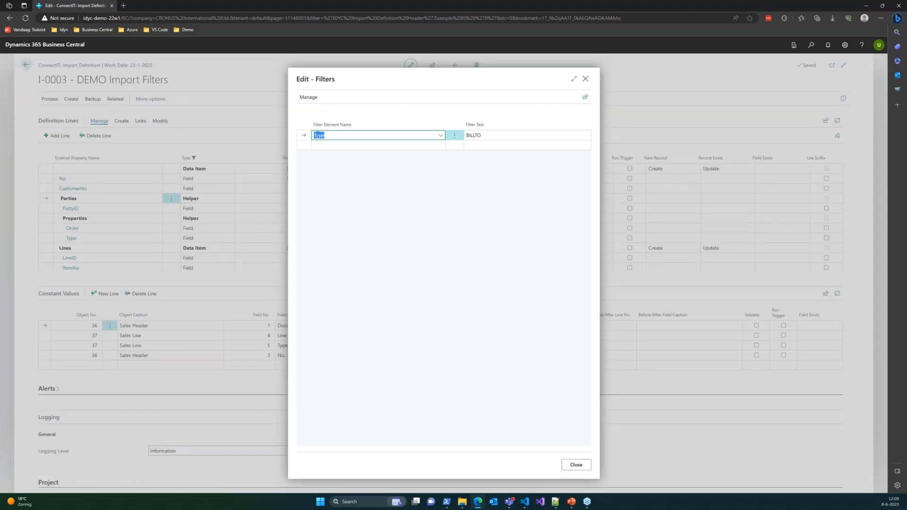
pyautogui.click(491, 134)
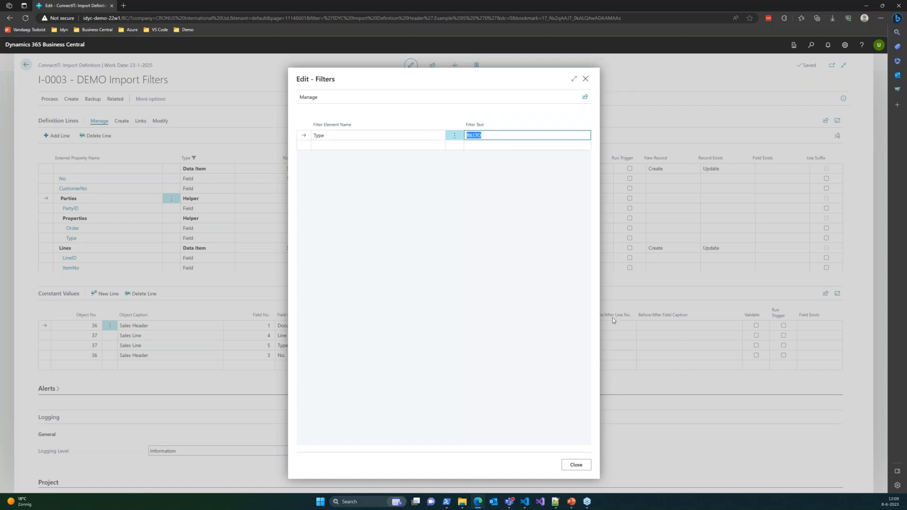
pyautogui.click(555, 502)
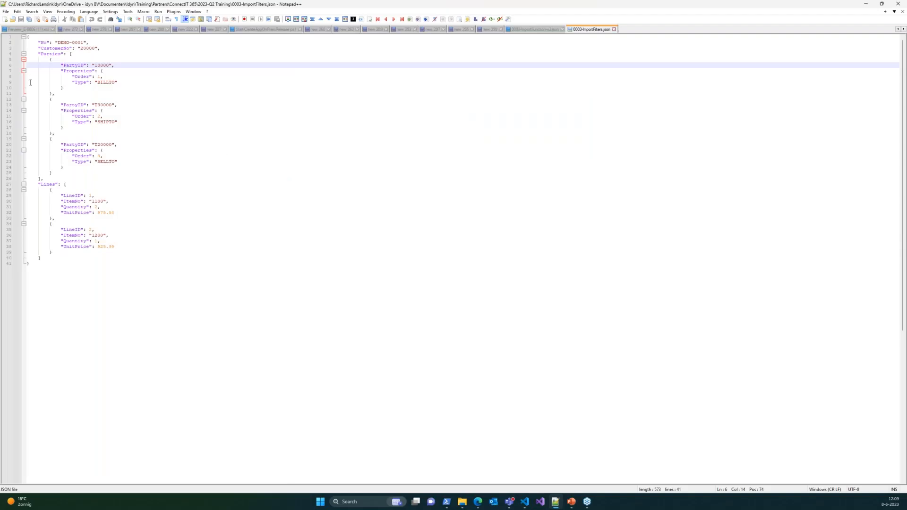
pyautogui.moveTo(50, 99); pyautogui.dragTo(52, 173)
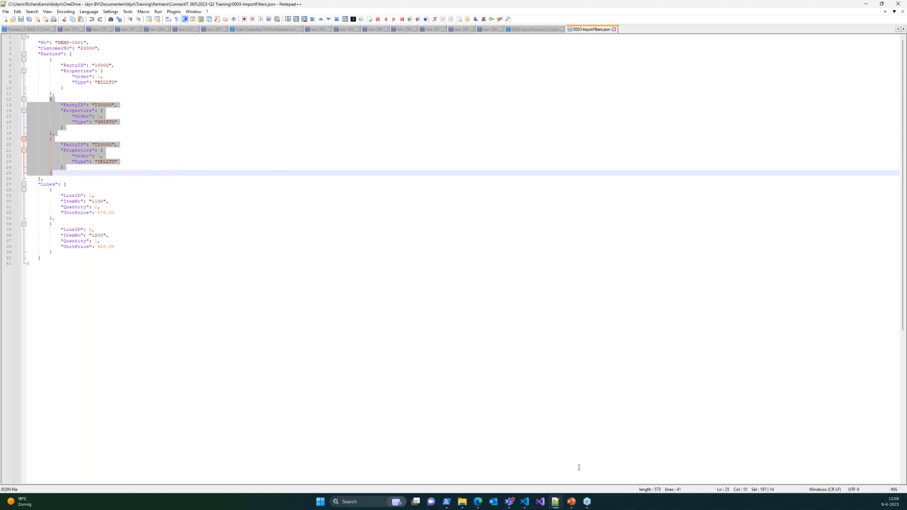
# Step: Return to the Parties filter, review the elements available for filtering, and close the filters without changing them
pyautogui.moveTo(474, 505)
pyautogui.click(476, 480)
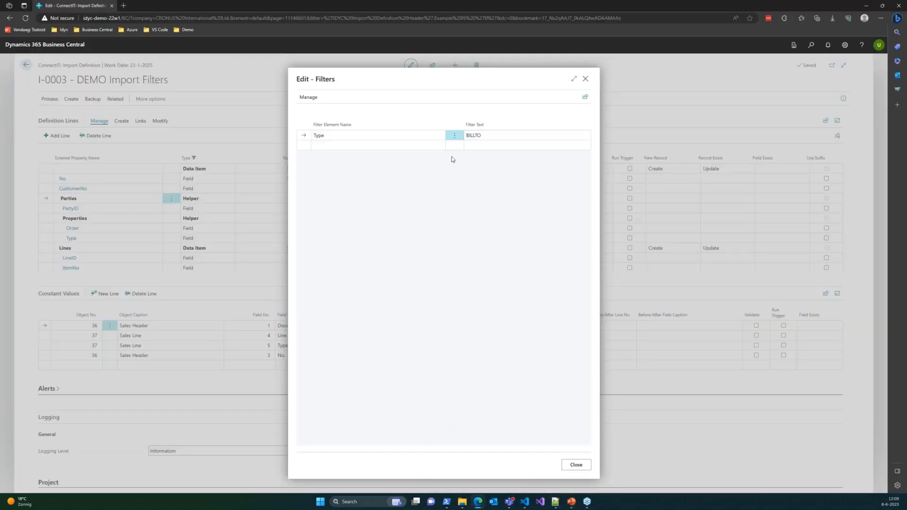
pyautogui.click(430, 135)
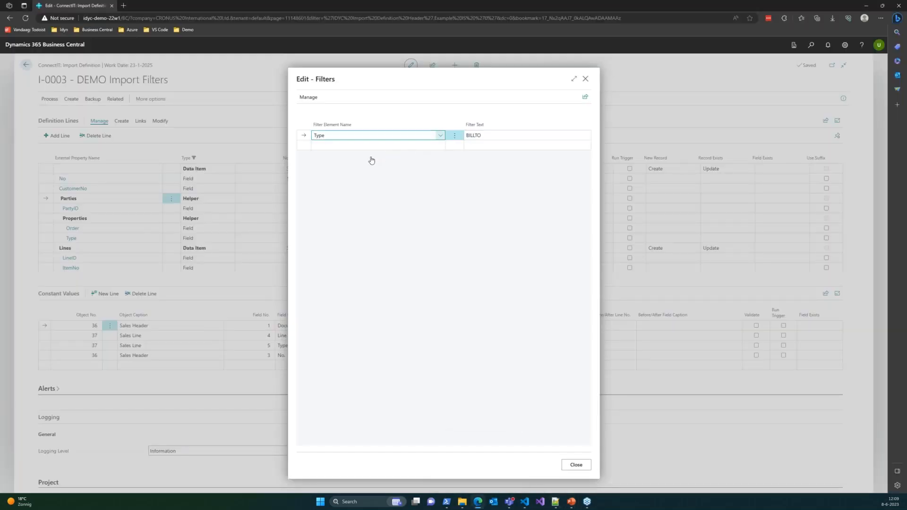
pyautogui.scroll(2, 367, 183)
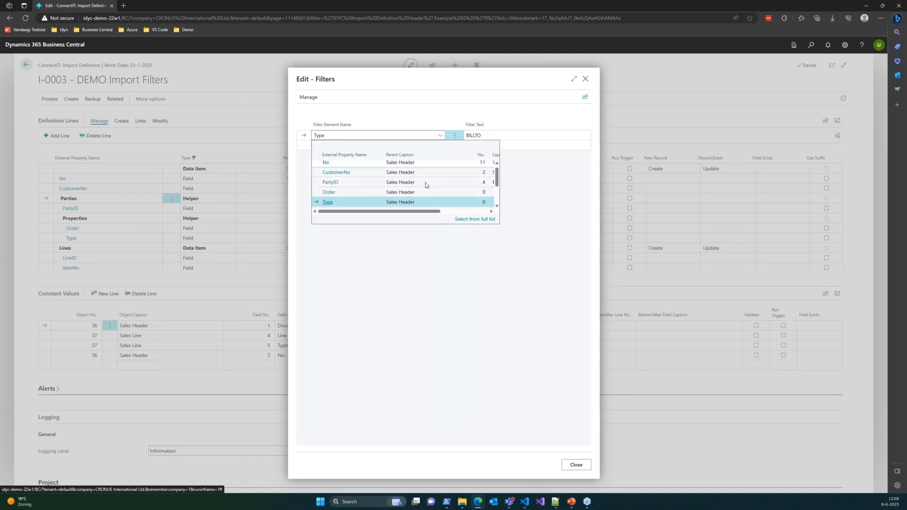
pyautogui.click(563, 205)
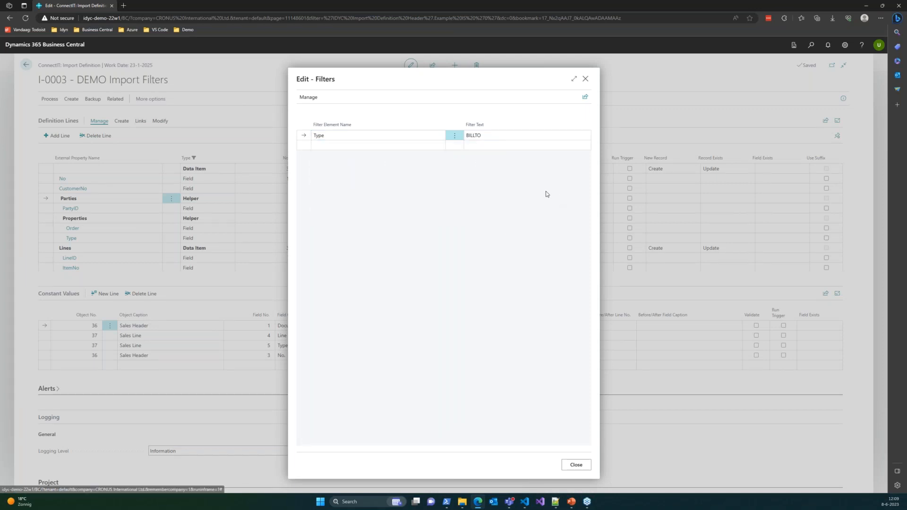
pyautogui.click(586, 80)
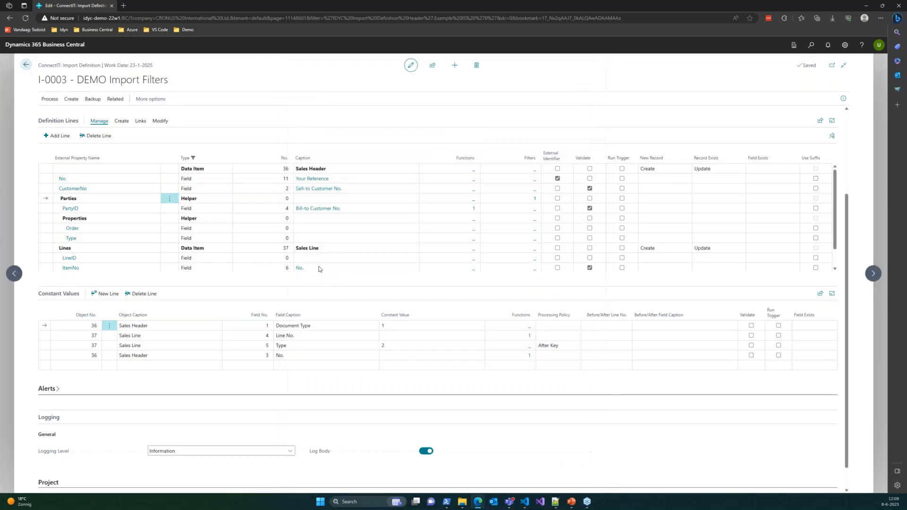
# Step: Examine the remaining definition lines and constant values of I-0003, including the PartyID mapping to the bill-to customer
pyautogui.scroll(3, 401, 333)
pyautogui.scroll(-5, 367, 298)
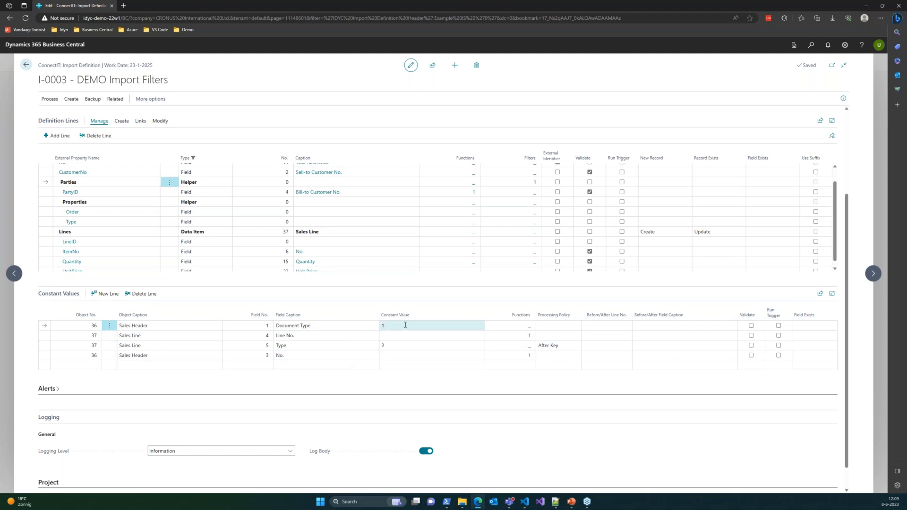
pyautogui.scroll(3, 302, 373)
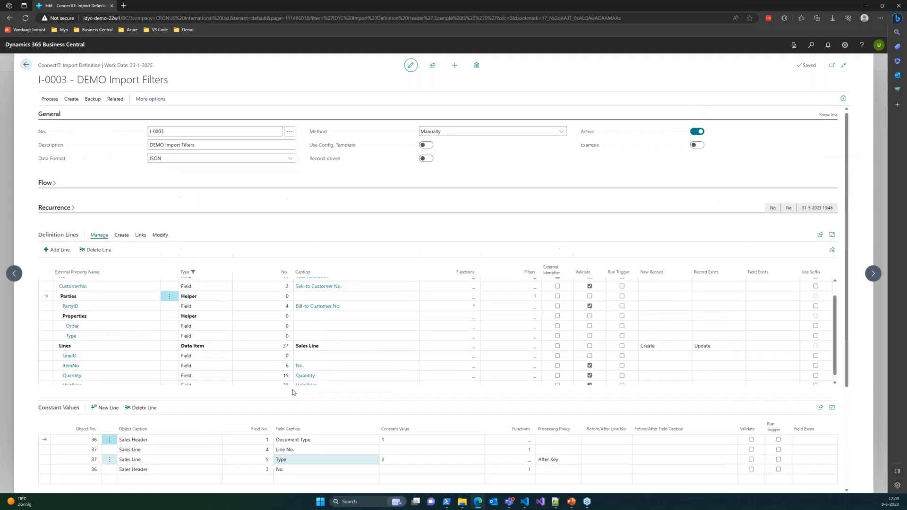
pyautogui.scroll(-1, 314, 345)
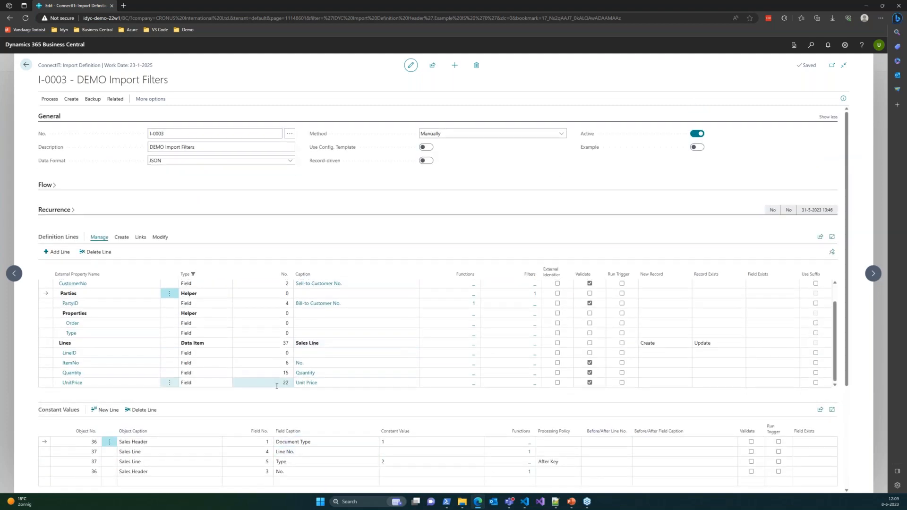
pyautogui.scroll(1, 335, 326)
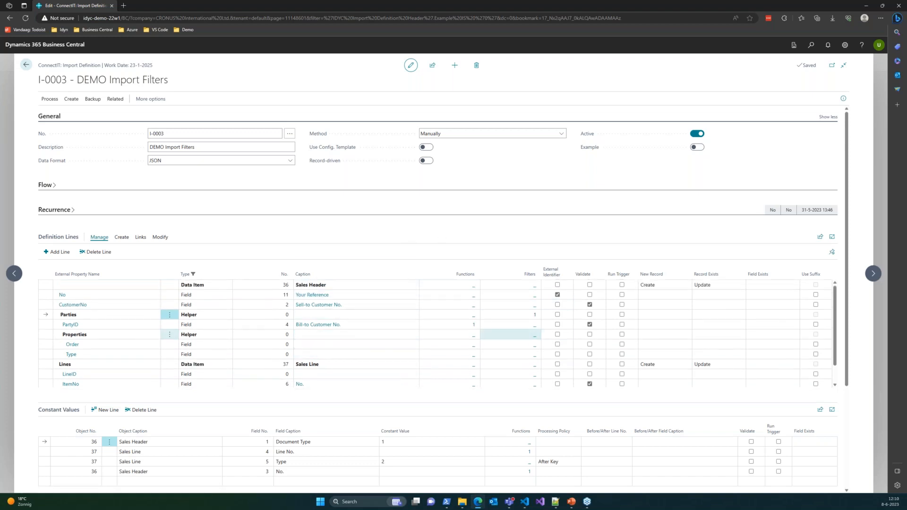
pyautogui.click(262, 325)
pyautogui.click(343, 321)
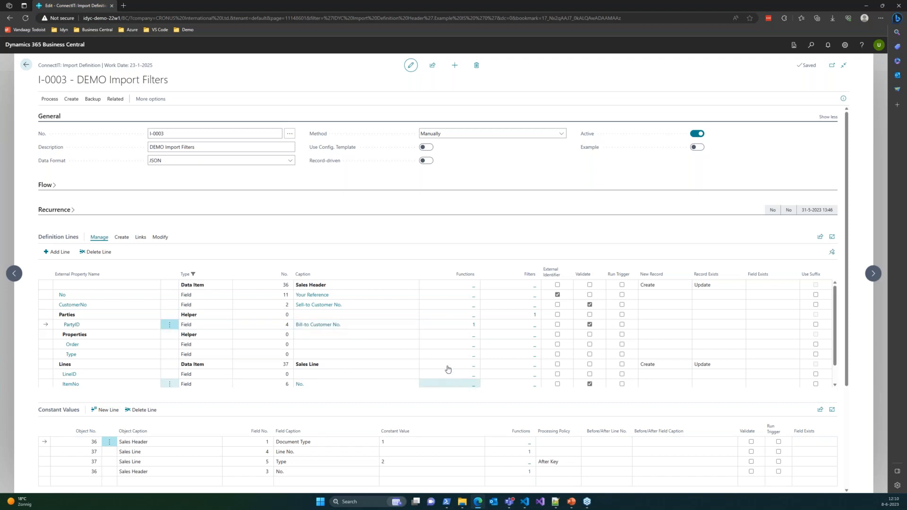
# Step: Examine the PartyID values of the SHIPTO and SELLTO parties in the JSON file and return to the import definition
pyautogui.click(556, 501)
pyautogui.click(53, 139)
pyautogui.doubleClick(105, 105)
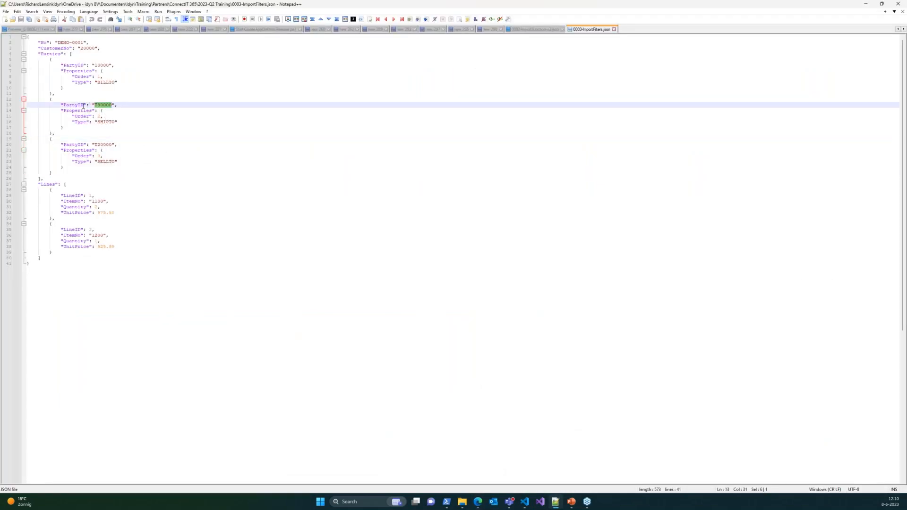
pyautogui.click(123, 104)
pyautogui.doubleClick(105, 144)
pyautogui.click(144, 144)
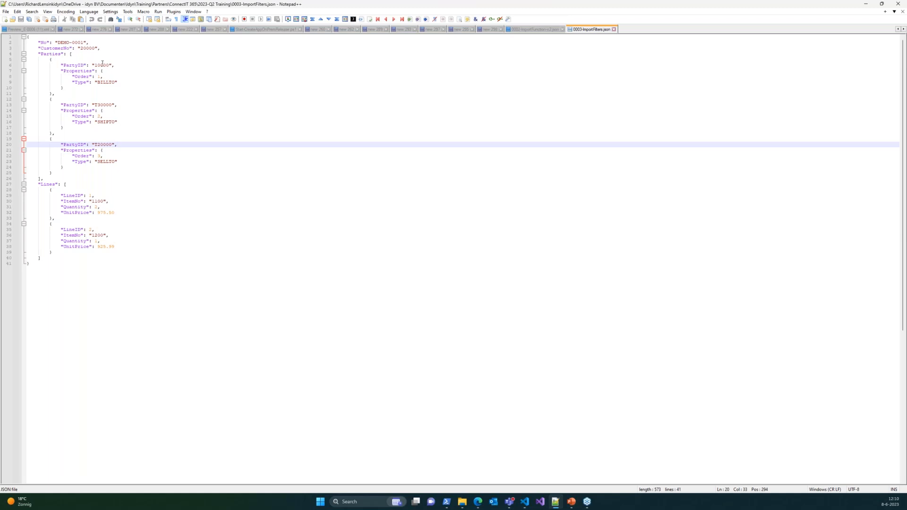
pyautogui.doubleClick(103, 145)
pyautogui.click(128, 152)
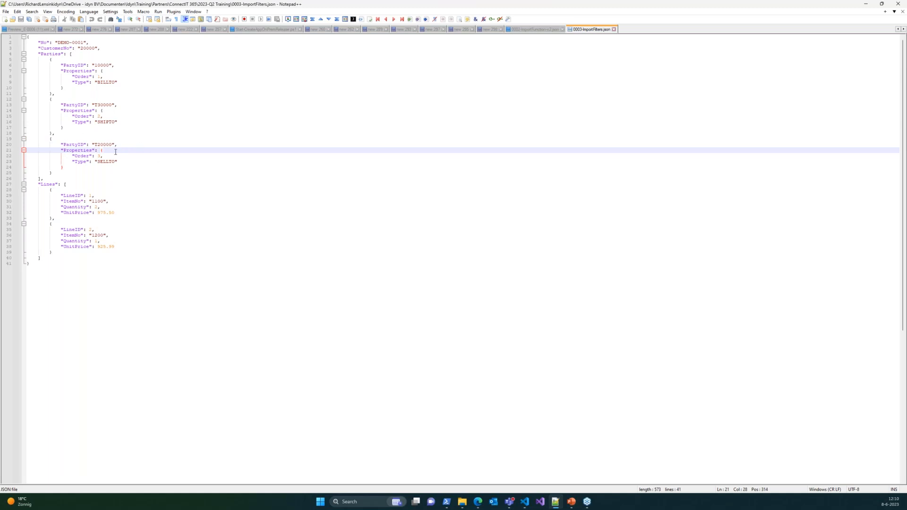
pyautogui.click(124, 145)
pyautogui.doubleClick(105, 145)
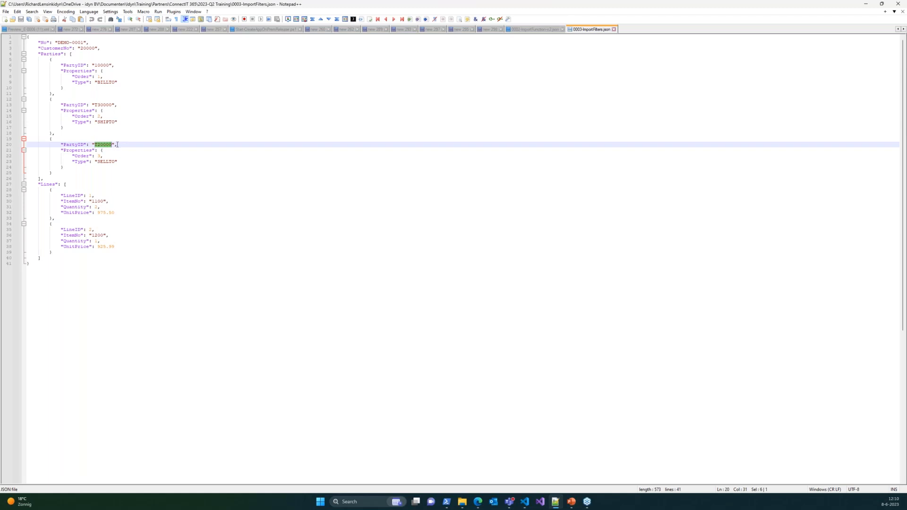
pyautogui.click(864, 6)
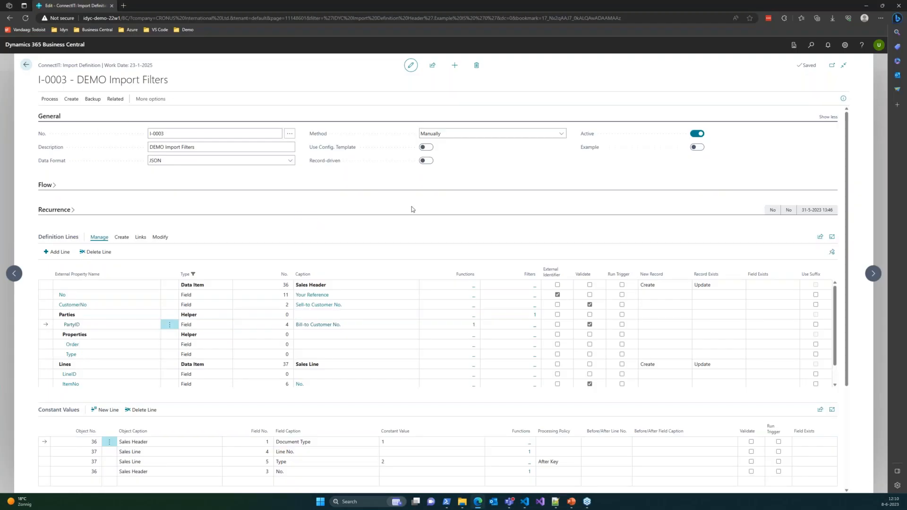
# Step: Create an import entry for I-0003 from the file 0003-ImportFilters.json and open the new entry
pyautogui.click(49, 101)
pyautogui.click(61, 113)
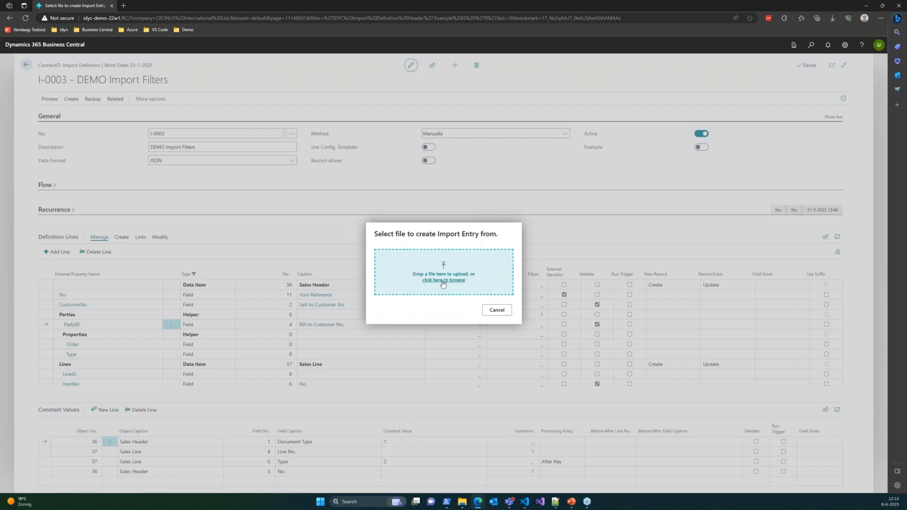
pyautogui.click(444, 280)
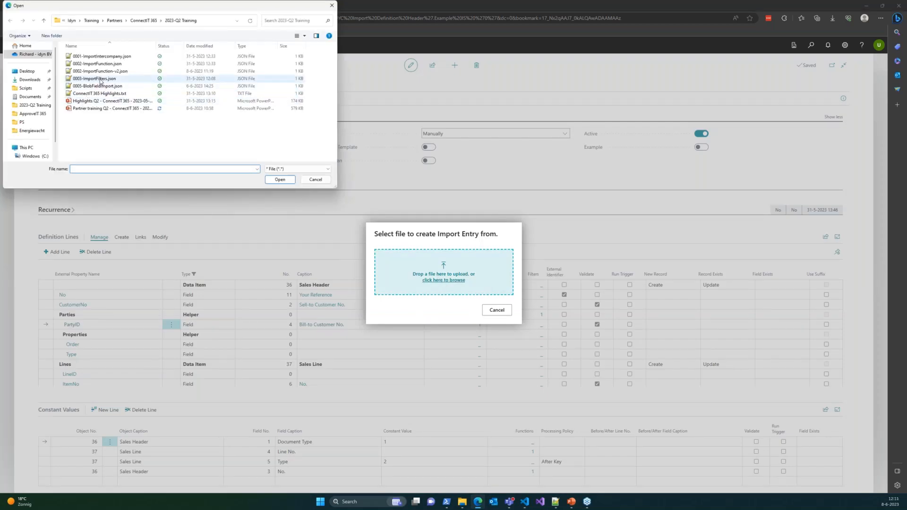
pyautogui.doubleClick(100, 79)
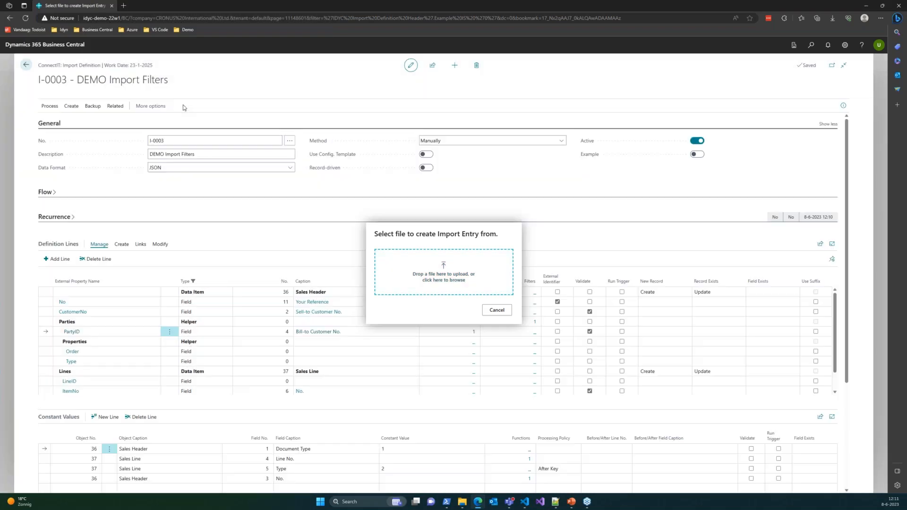
pyautogui.click(221, 100)
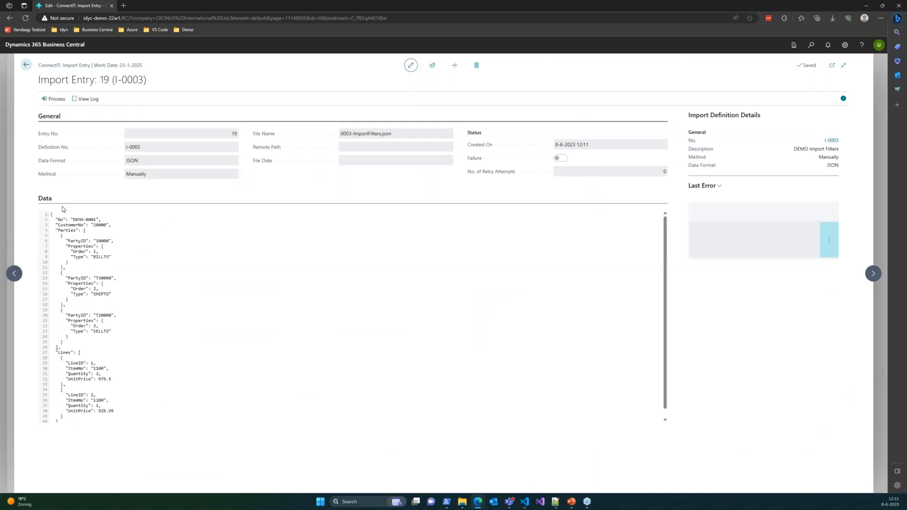
# Step: Try to process the I-0003 import entry, accepting the bill-to customer change and sales line recreation but declining the line dimension update
pyautogui.click(56, 100)
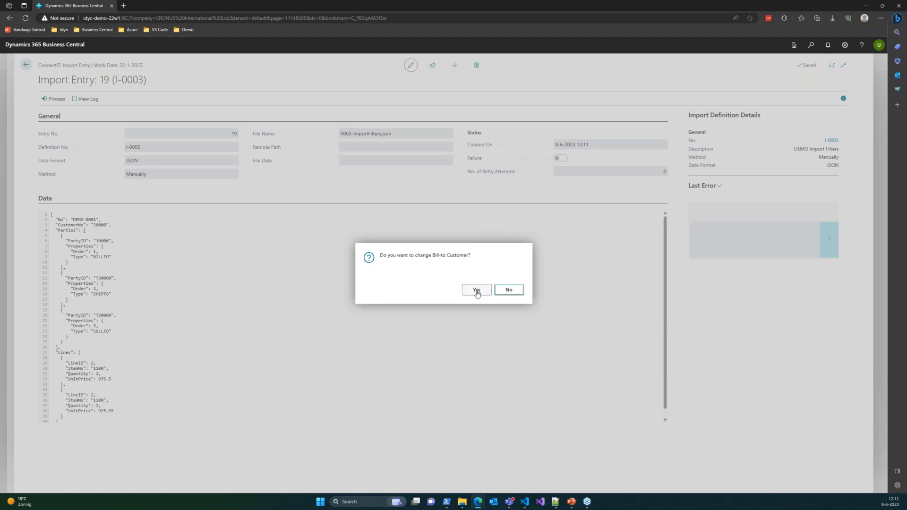
pyautogui.click(476, 293)
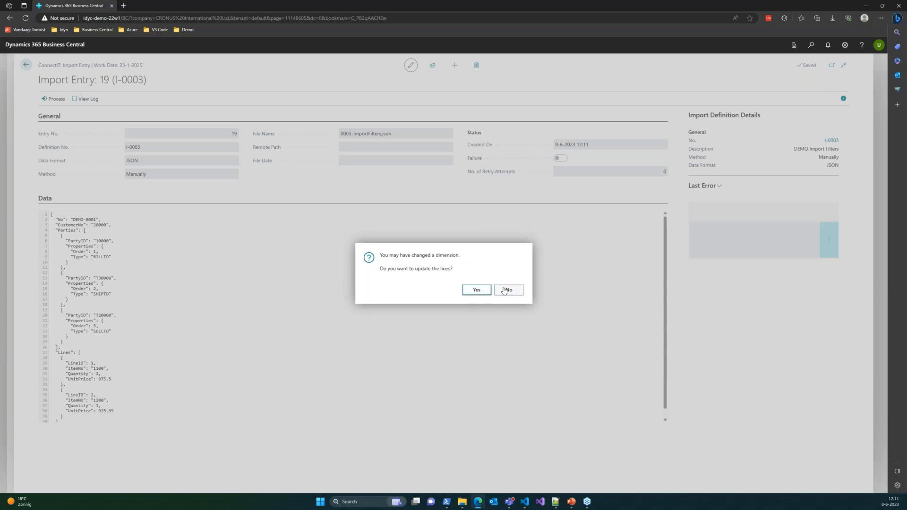
pyautogui.click(504, 290)
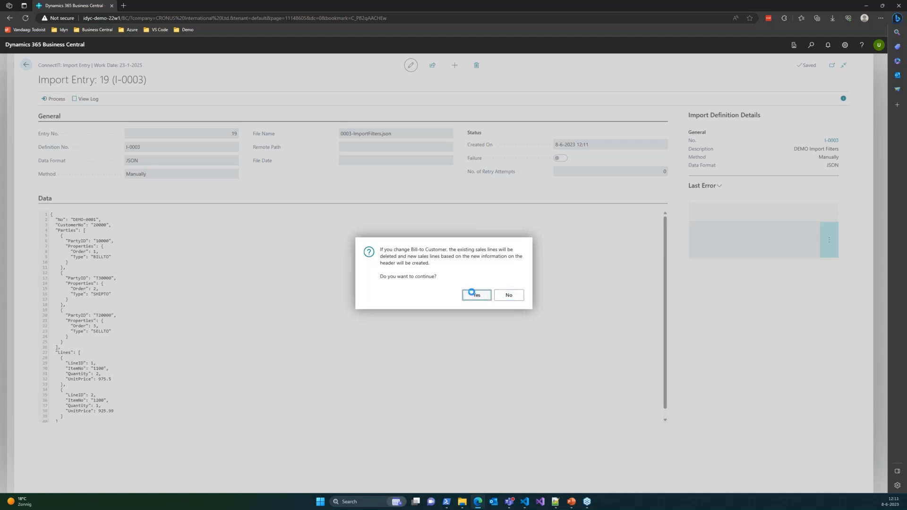
pyautogui.press('Return')
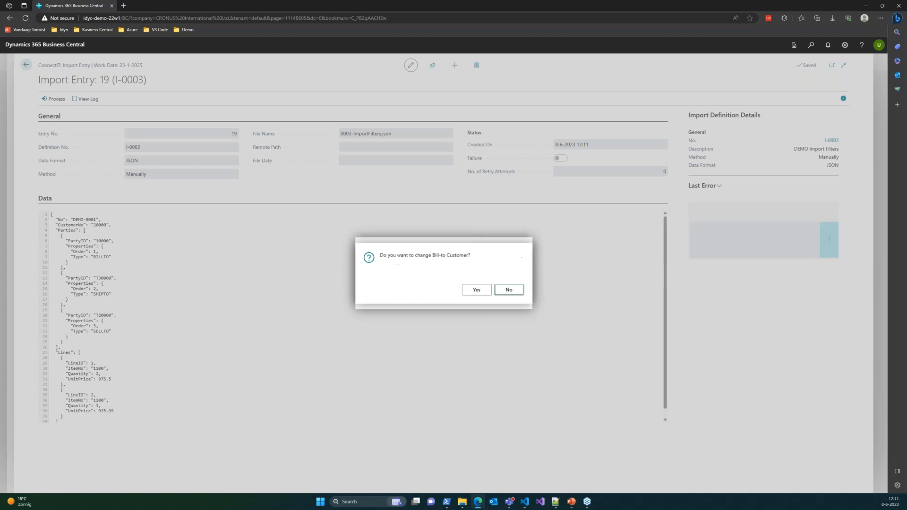
pyautogui.click(485, 296)
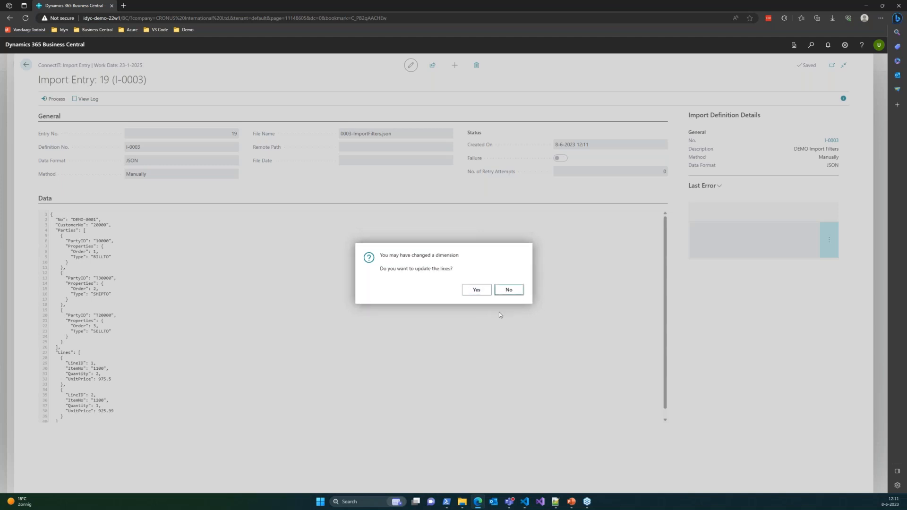
pyautogui.click(512, 297)
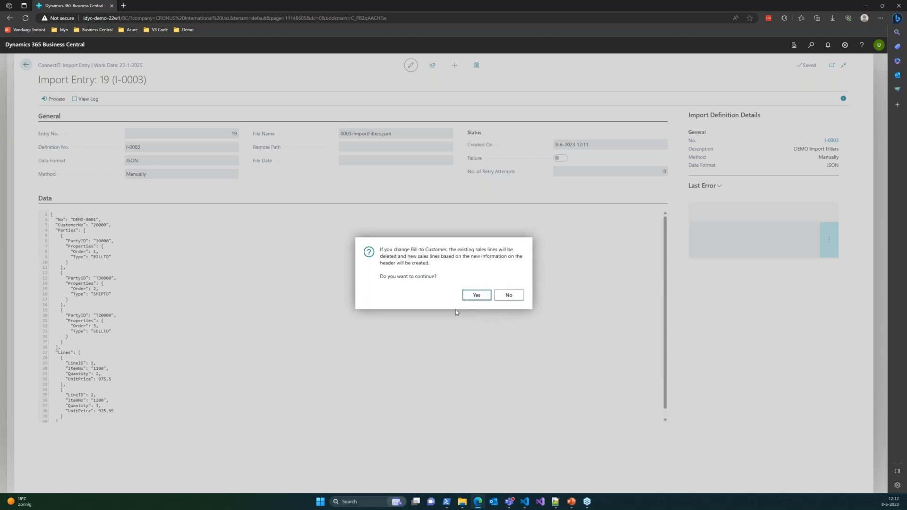
pyautogui.click(478, 297)
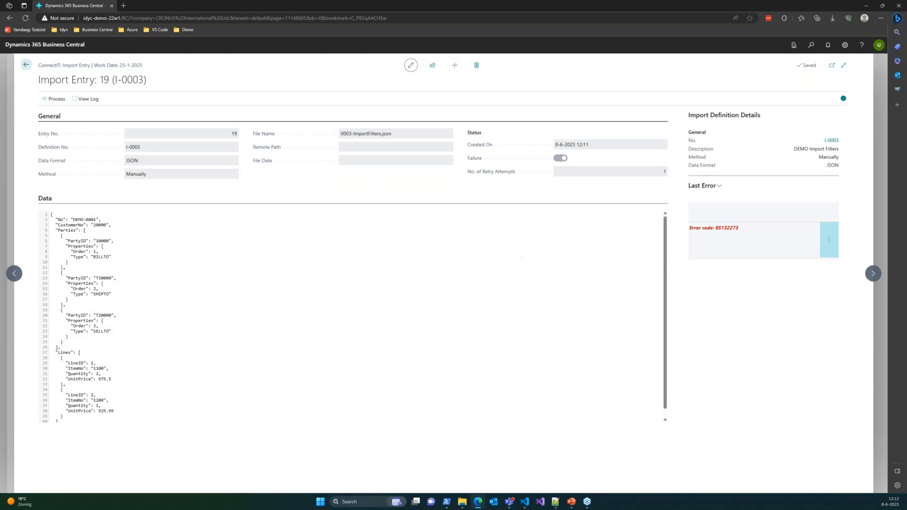
# Step: Return to import definition I-0003 and clear External Identifier on the No field line of the Sales Header
pyautogui.click(21, 68)
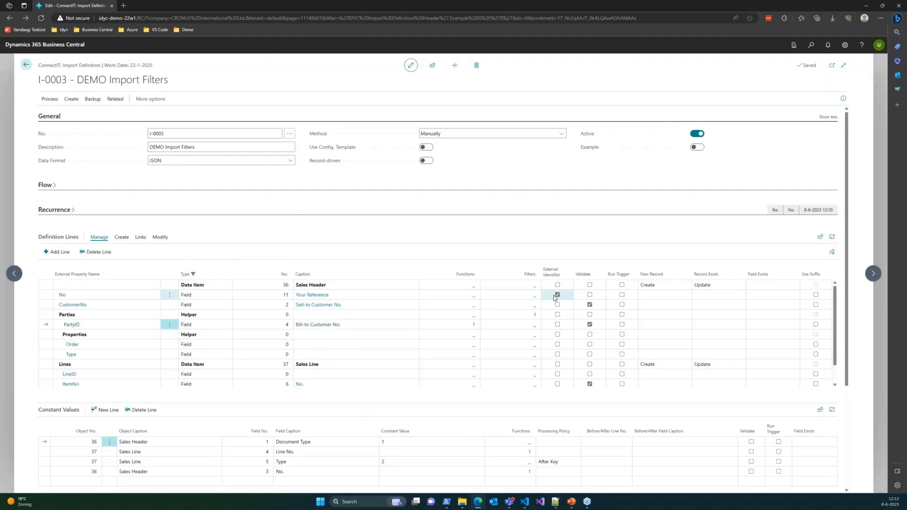
pyautogui.click(557, 295)
pyautogui.click(557, 295)
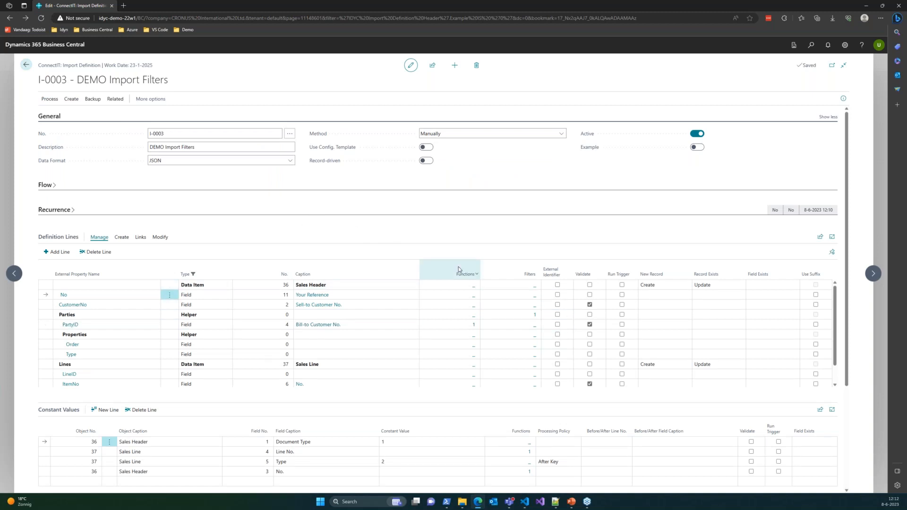
# Step: Create an I-0003 import entry from 0003-ImportFilters.json, open it and process it, accepting the bill-to customer change
pyautogui.click(92, 99)
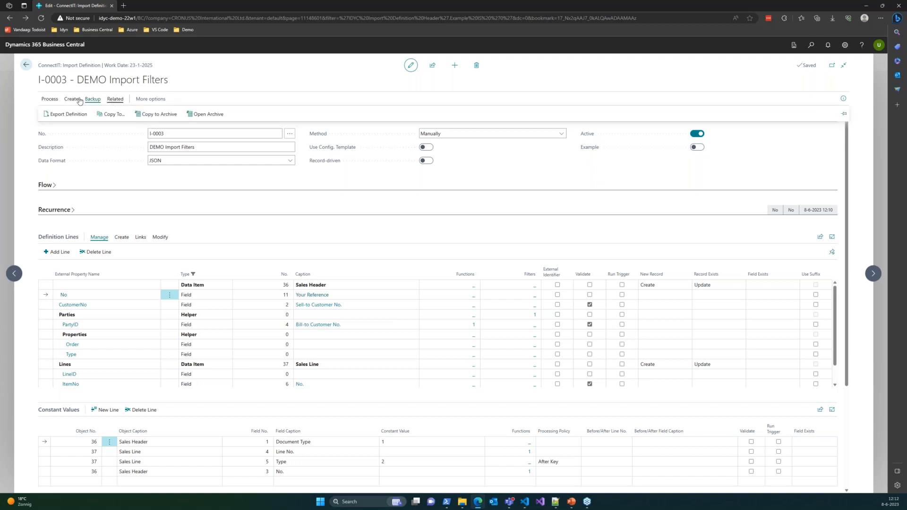
pyautogui.click(48, 101)
pyautogui.click(61, 118)
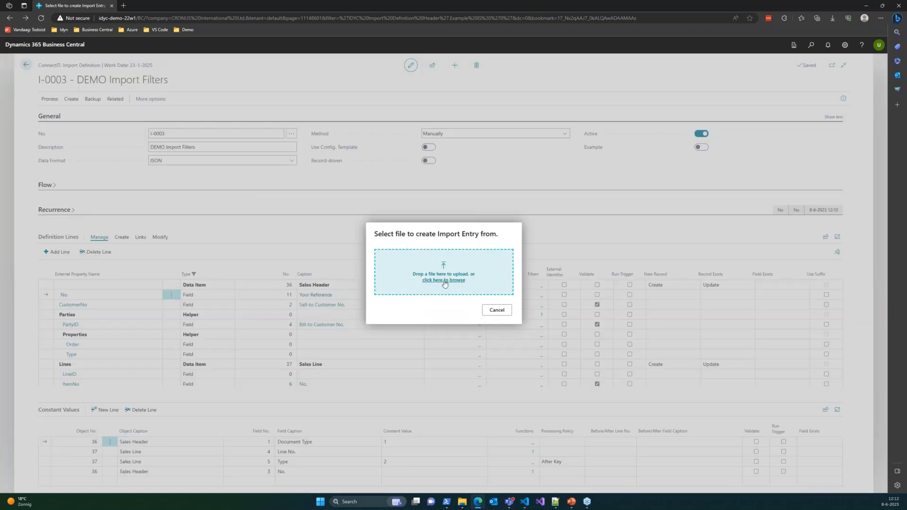
pyautogui.click(445, 280)
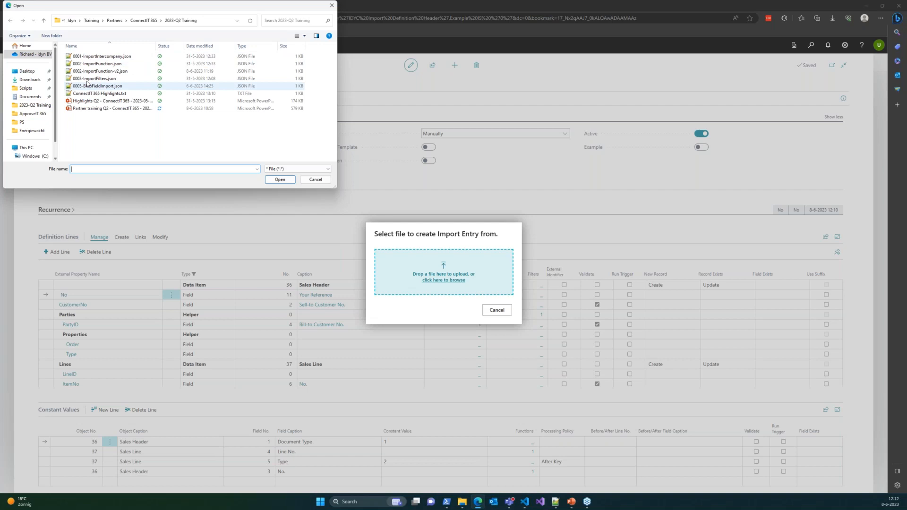
pyautogui.click(92, 79)
pyautogui.doubleClick(91, 80)
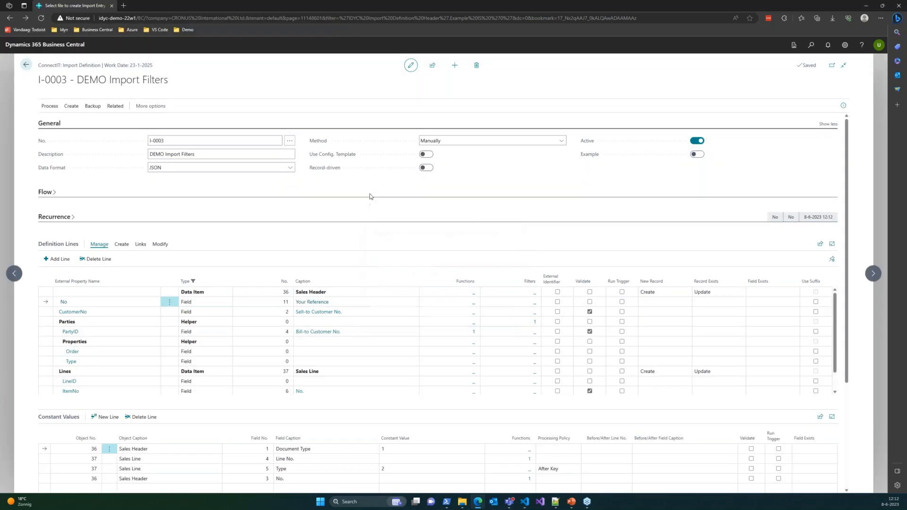
pyautogui.click(220, 97)
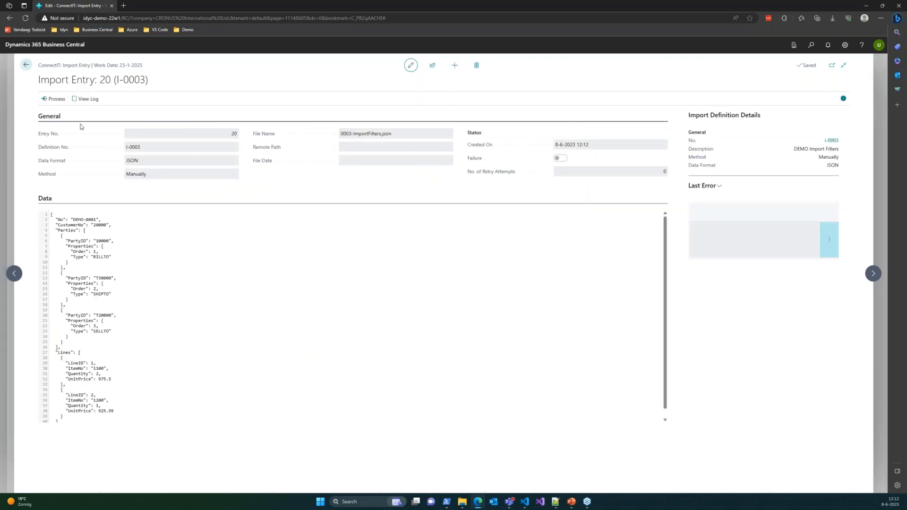
pyautogui.click(52, 99)
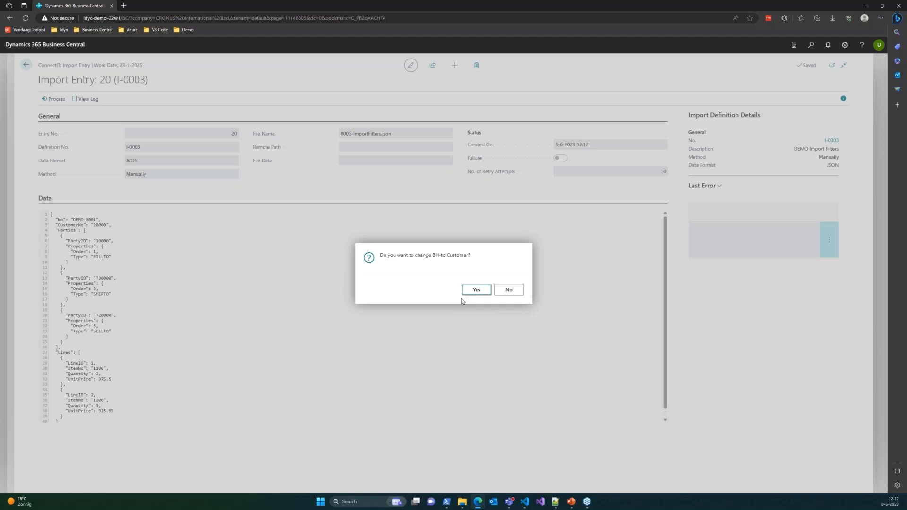
pyautogui.click(478, 292)
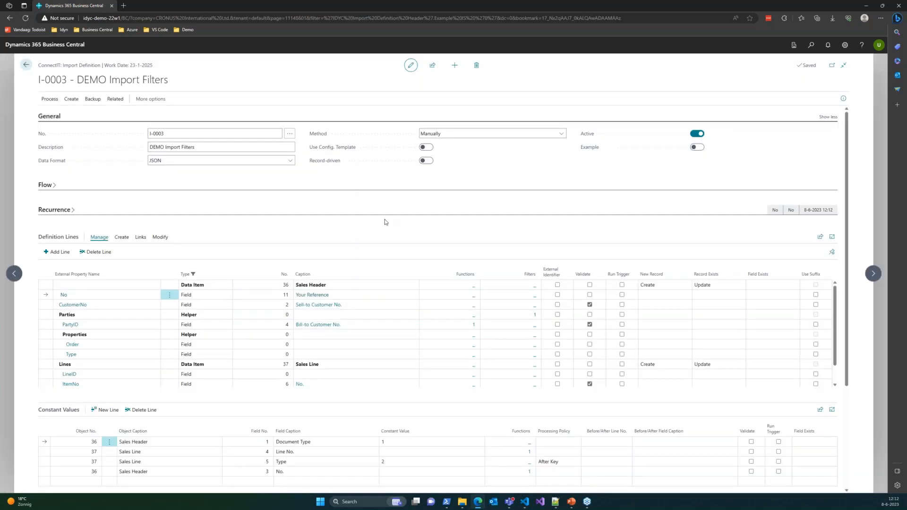
# Step: Find the Sales Orders list and open the last of the consecutive Selangorian Ltd. orders dated 23-1-2025
pyautogui.click(811, 45)
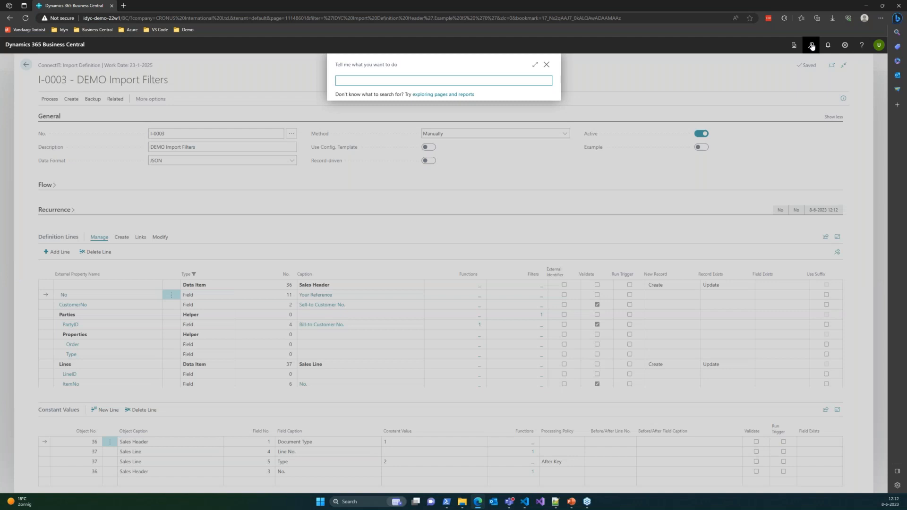
pyautogui.write('sales order')
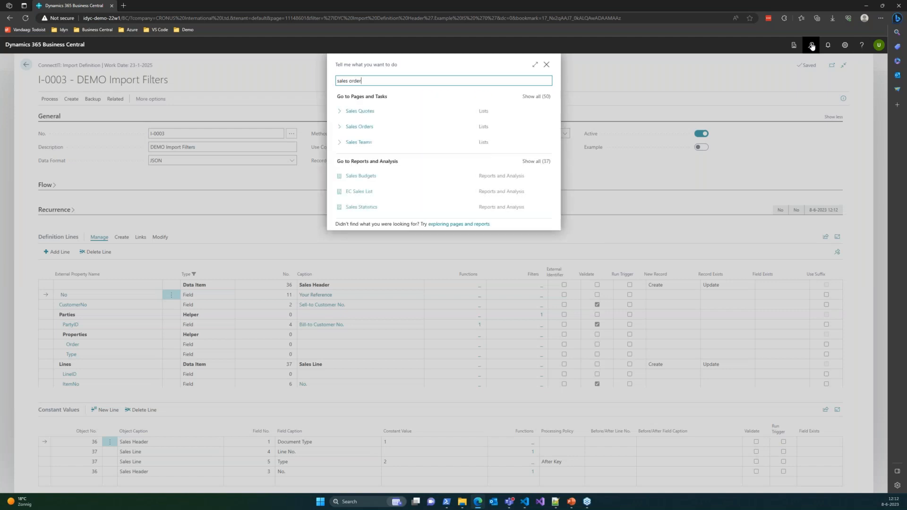
pyautogui.click(367, 112)
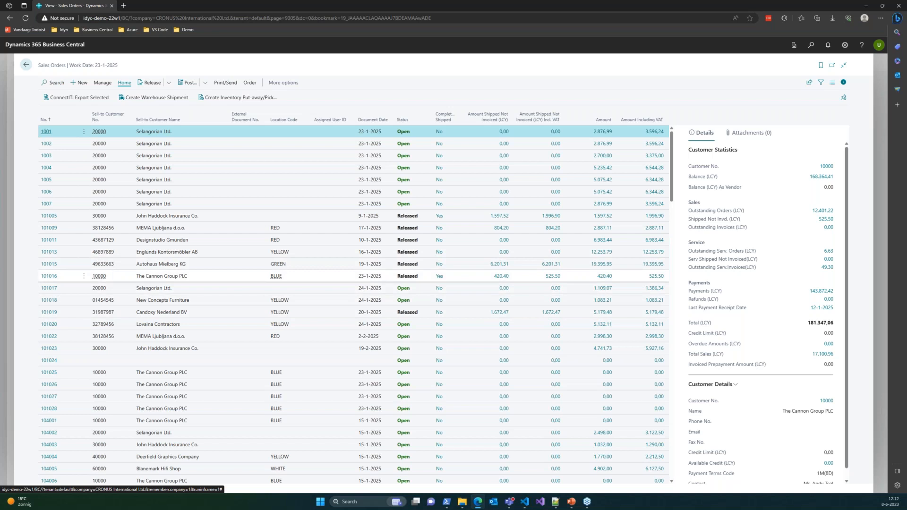
pyautogui.click(46, 204)
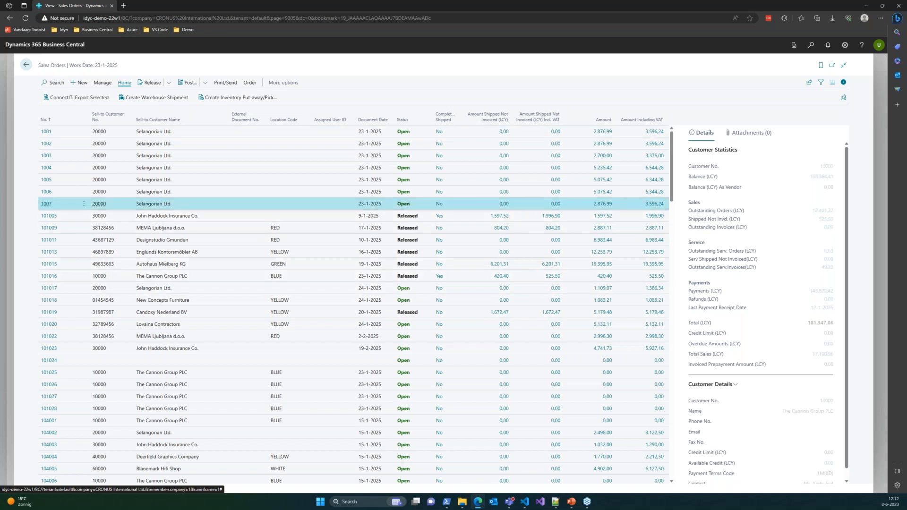
pyautogui.click(46, 204)
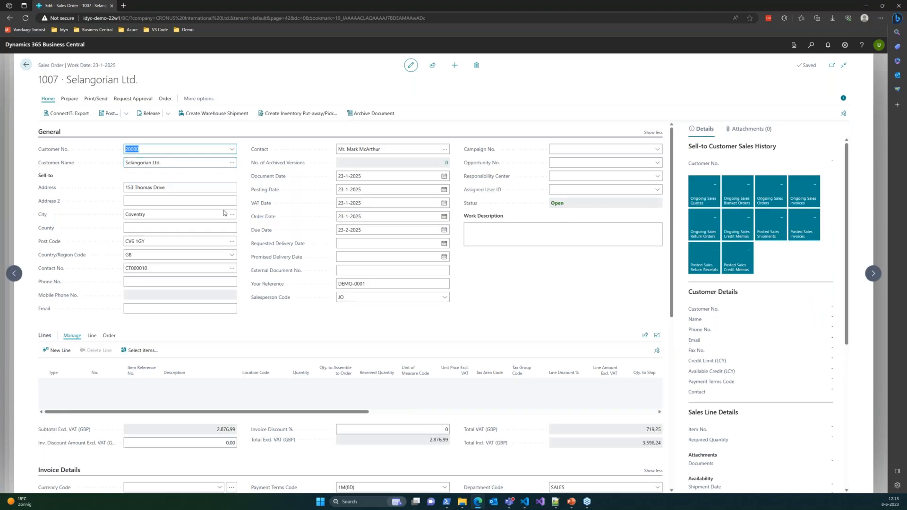
# Step: Examine the order's Shipping and Billing details and look up the bill-to customer in the customer list
pyautogui.scroll(-6, 146, 276)
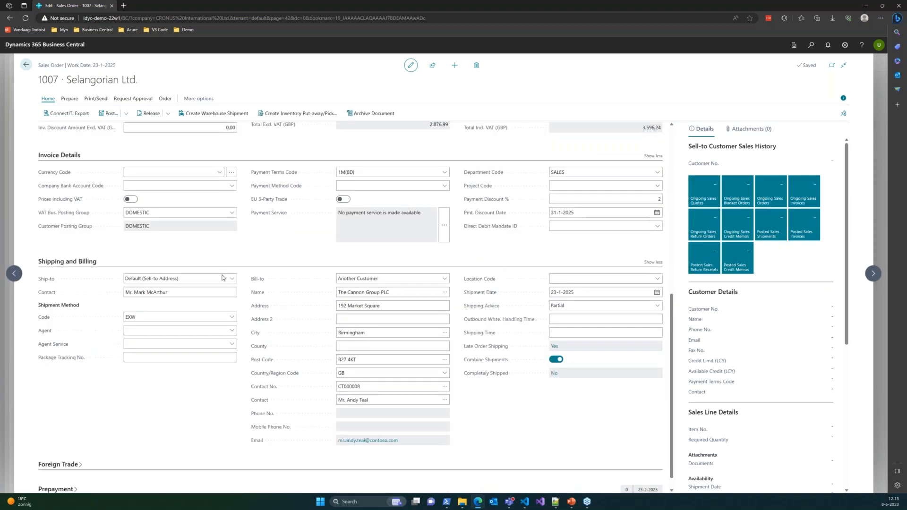
pyautogui.click(191, 290)
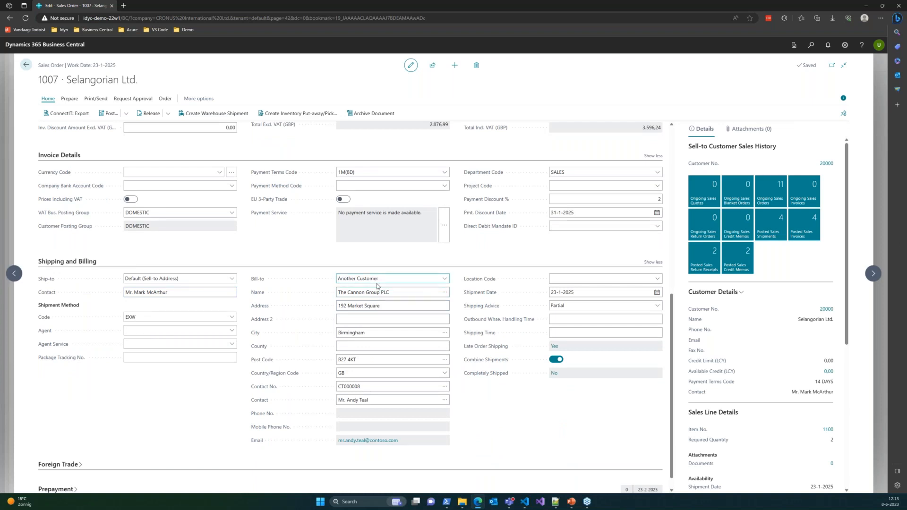
pyautogui.click(401, 294)
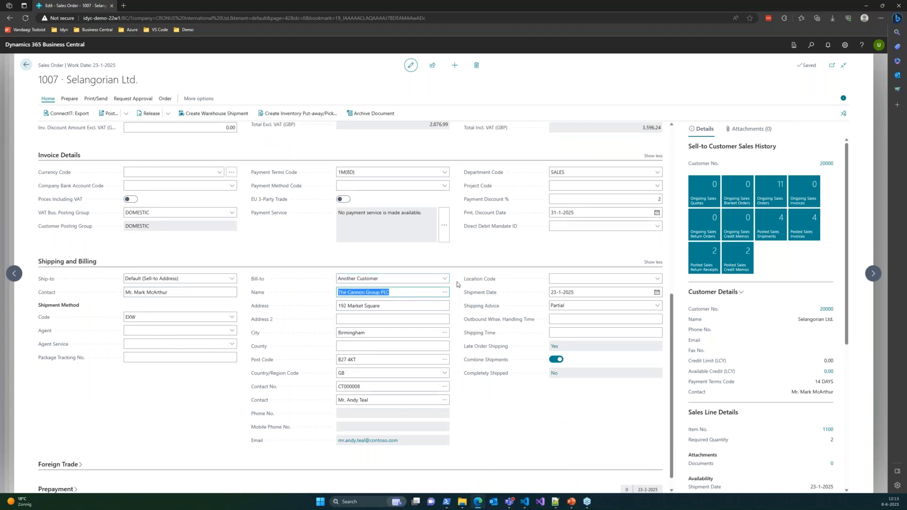
pyautogui.click(444, 294)
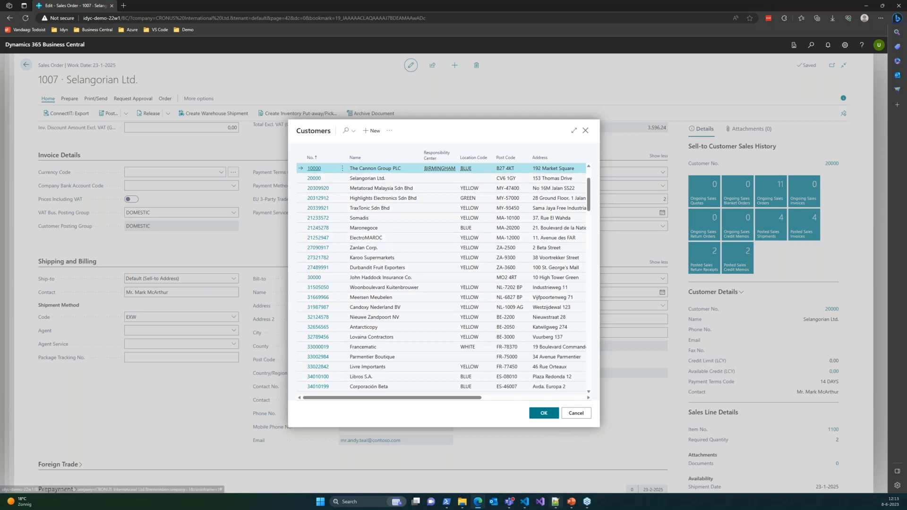
# Step: Compare the bill-to customer with the BILLTO PartyID of 0003-ImportFilters.json in Notepad++, then return and close the customer lookup unchanged
pyautogui.hotkey('alt', 'Tab')
pyautogui.doubleClick(104, 65)
pyautogui.click(118, 68)
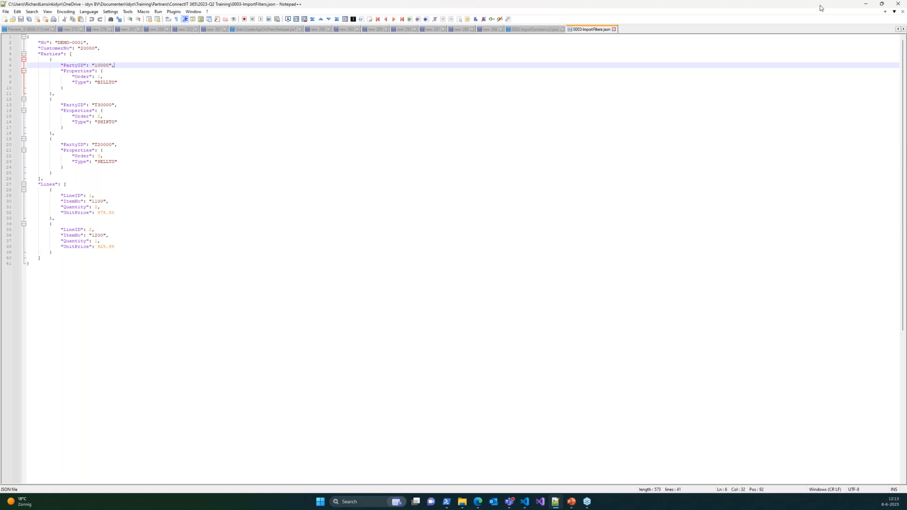
pyautogui.click(866, 6)
pyautogui.click(586, 131)
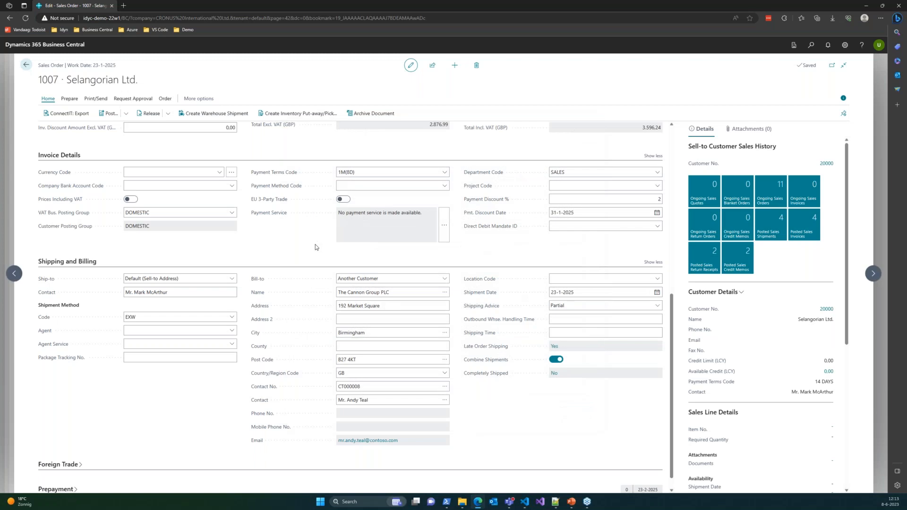
# Step: Review the order's sell-to customer, reference and item lines, and check its bill-to name again
pyautogui.scroll(7, 239, 260)
pyautogui.click(148, 148)
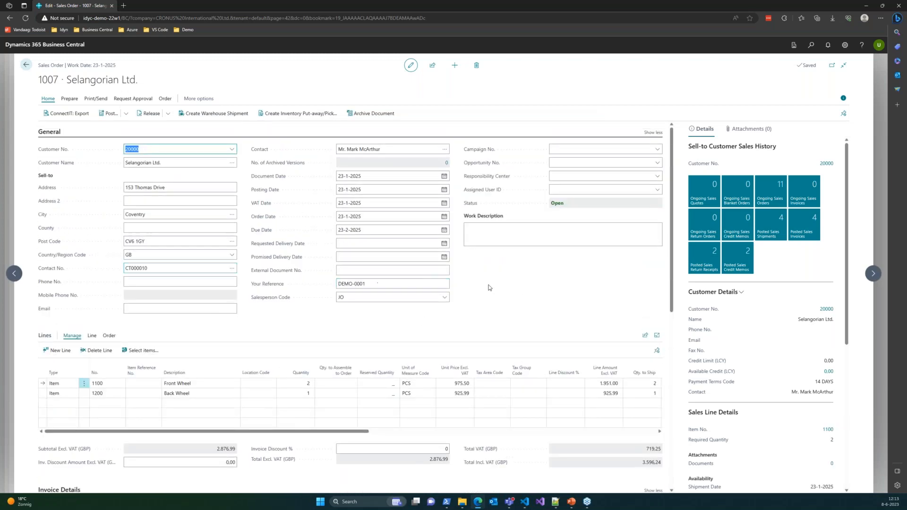
pyautogui.scroll(-6, 277, 309)
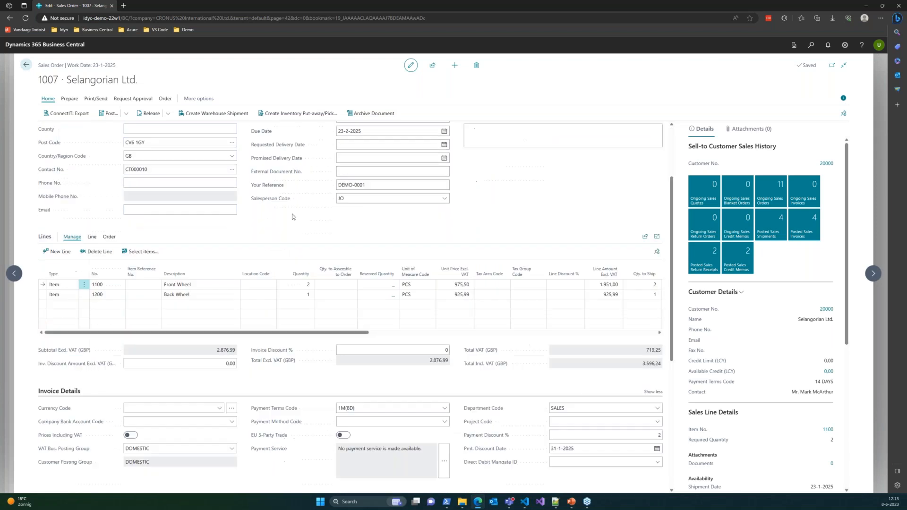
pyautogui.scroll(-1, 277, 309)
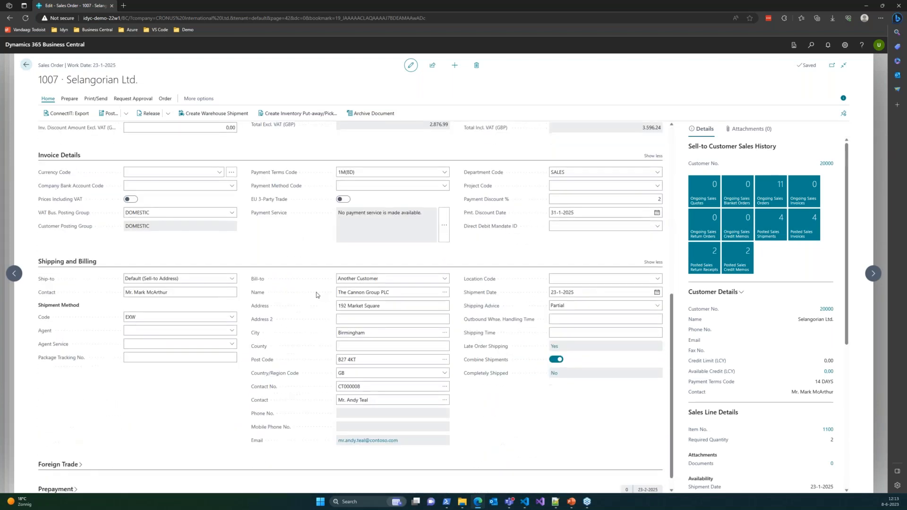
pyautogui.click(408, 290)
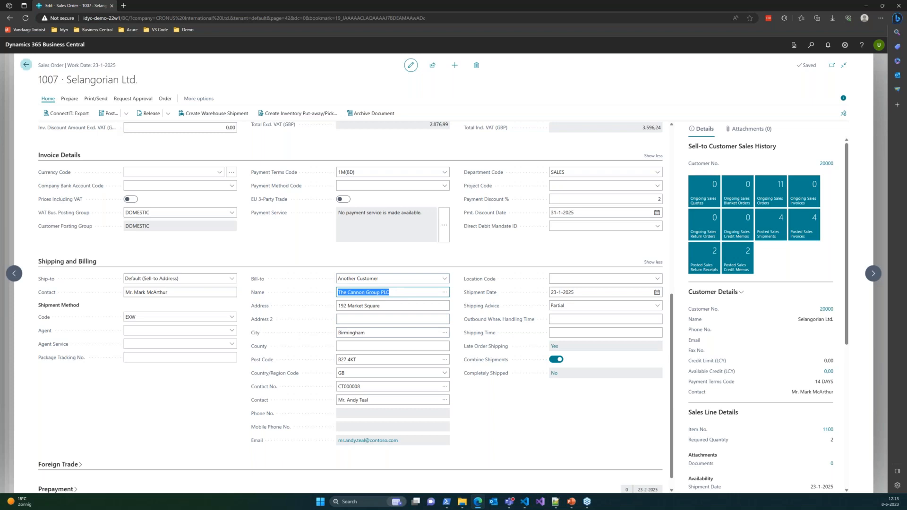
# Step: Leave the sales order and the Sales Orders list to return to import definition I-0003
pyautogui.click(27, 66)
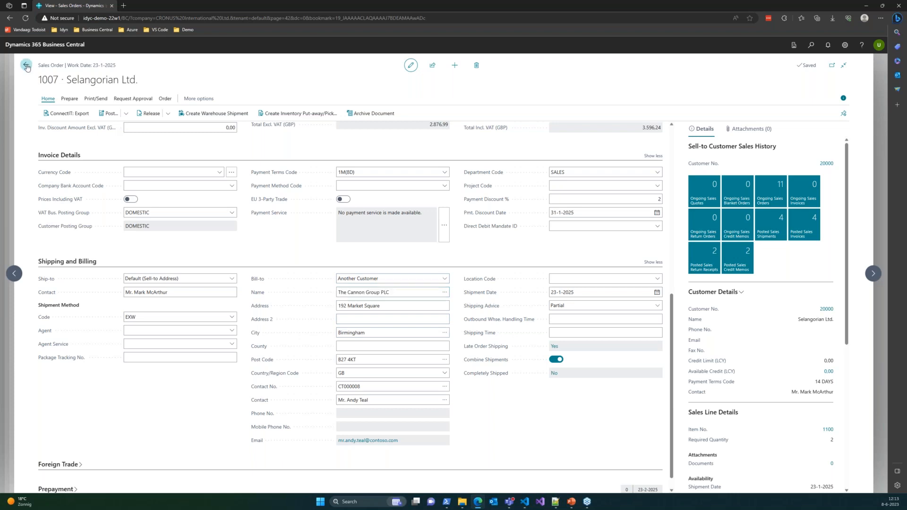
pyautogui.rightClick(24, 65)
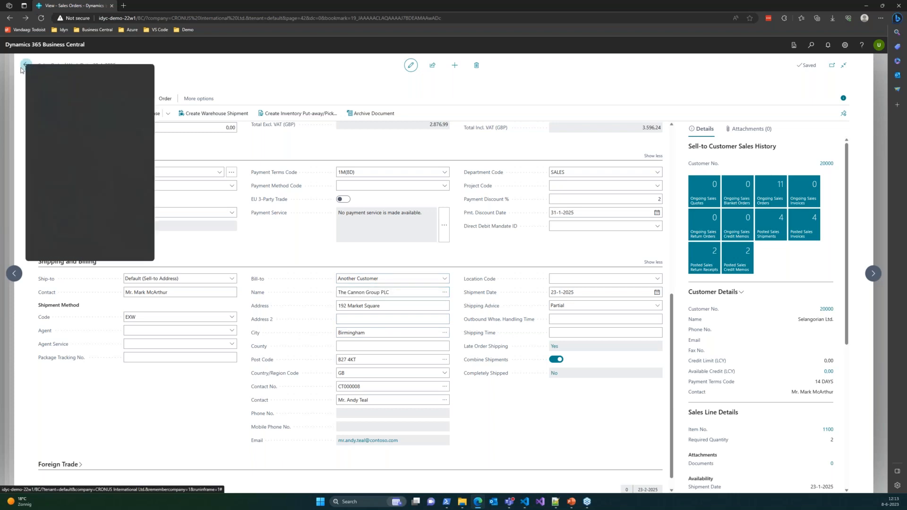
pyautogui.click(27, 70)
pyautogui.click(27, 67)
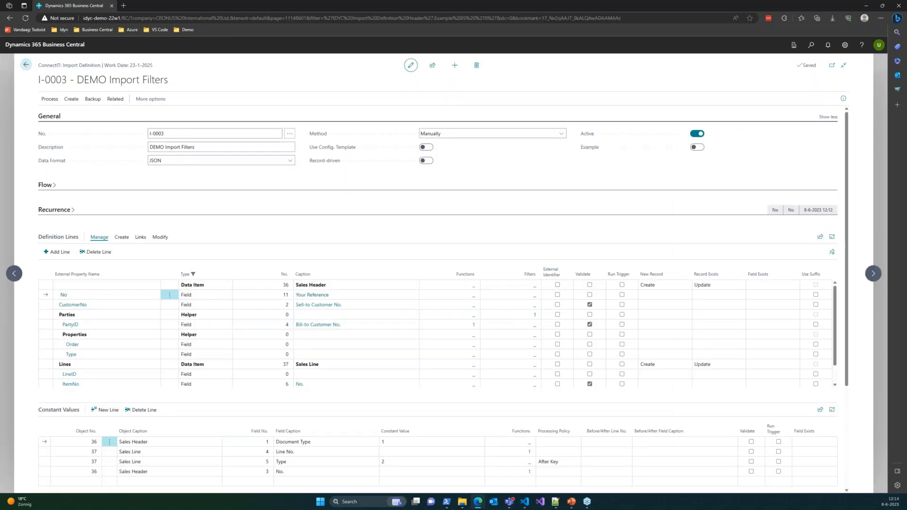
pyautogui.hotkey('alt', 'Tab')
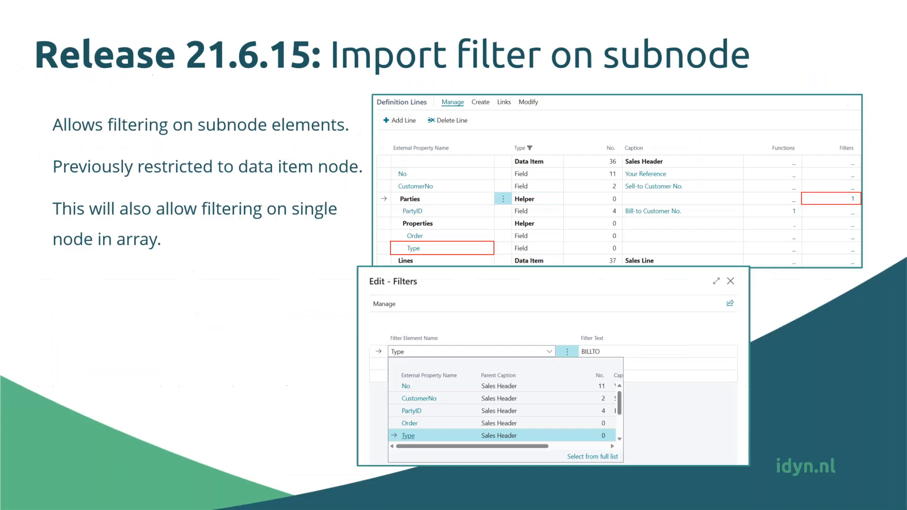
pyautogui.click(265, 180)
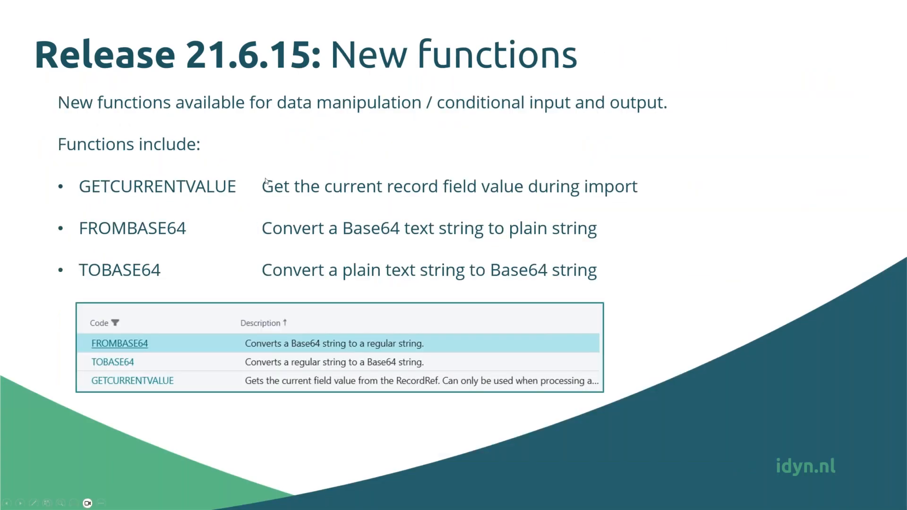
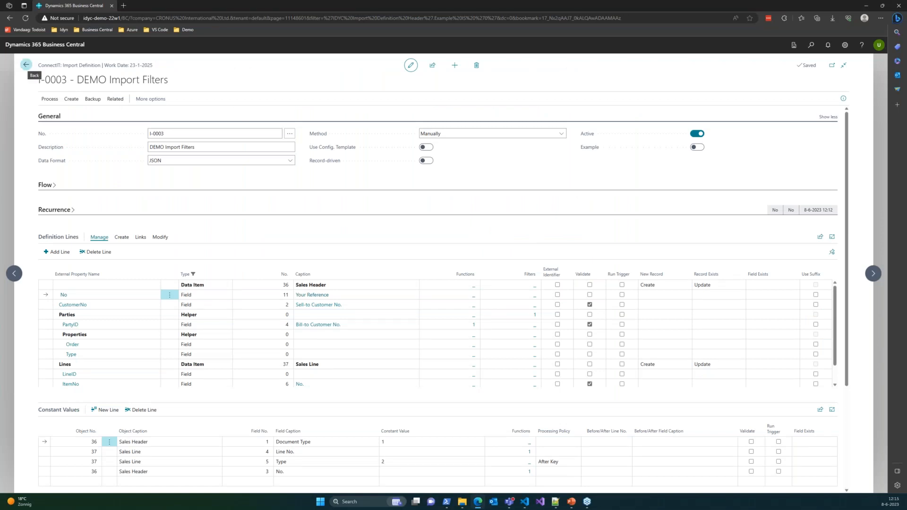
# Step: Leave import definition I-0003 and open export definition E-0005, DEMO Function Convert Base64, for editing
pyautogui.click(25, 66)
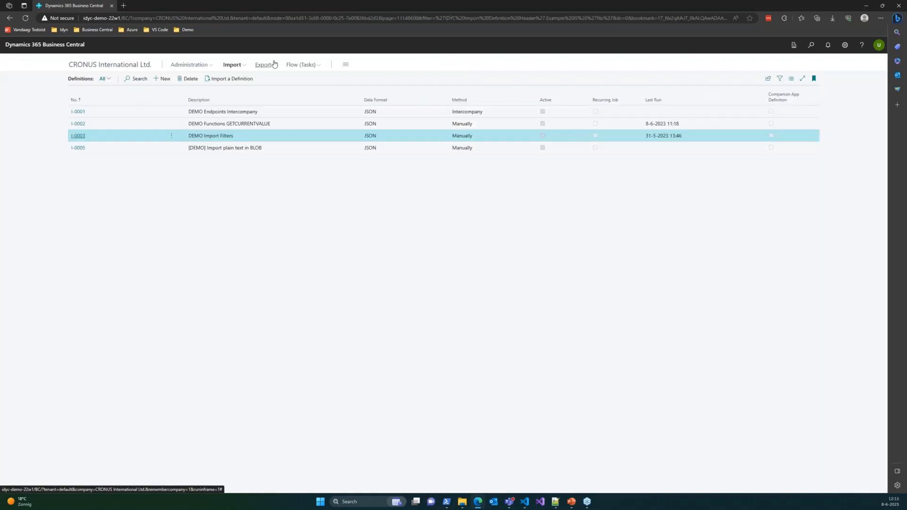
pyautogui.click(92, 82)
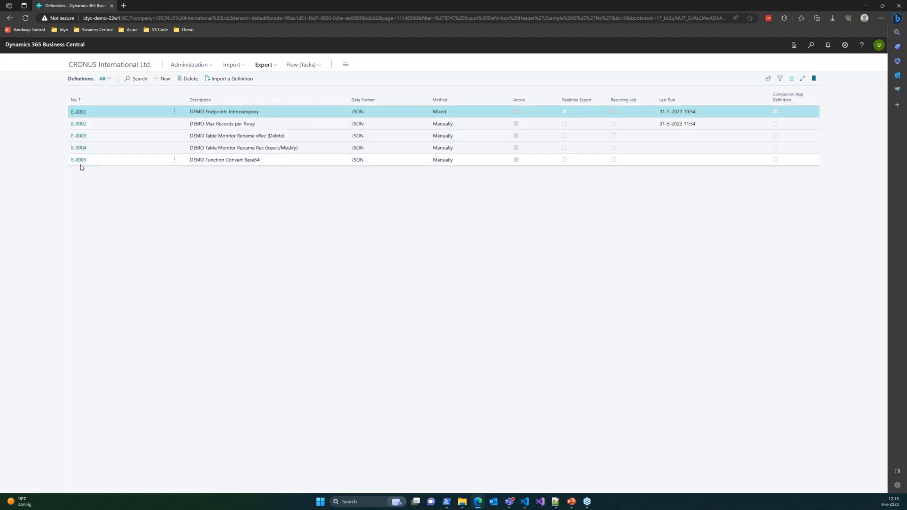
pyautogui.click(79, 160)
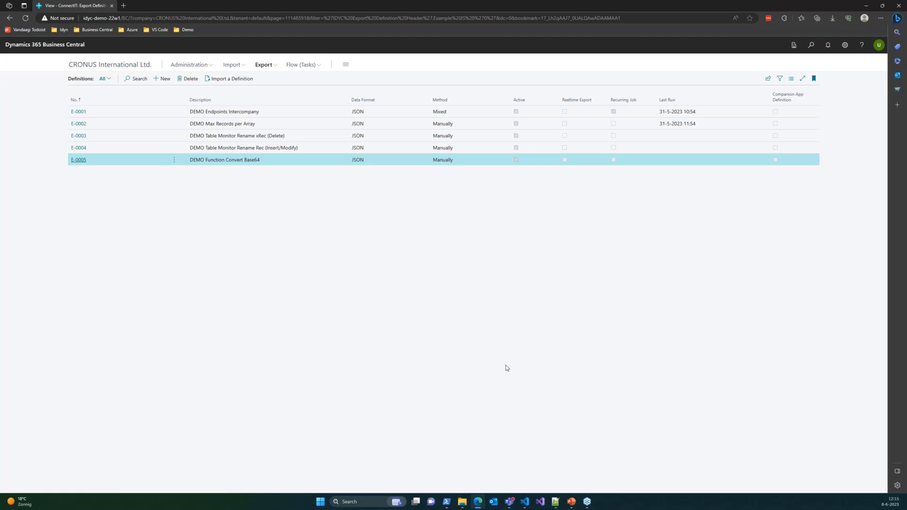
pyautogui.scroll(-1, 395, 284)
pyautogui.click(411, 66)
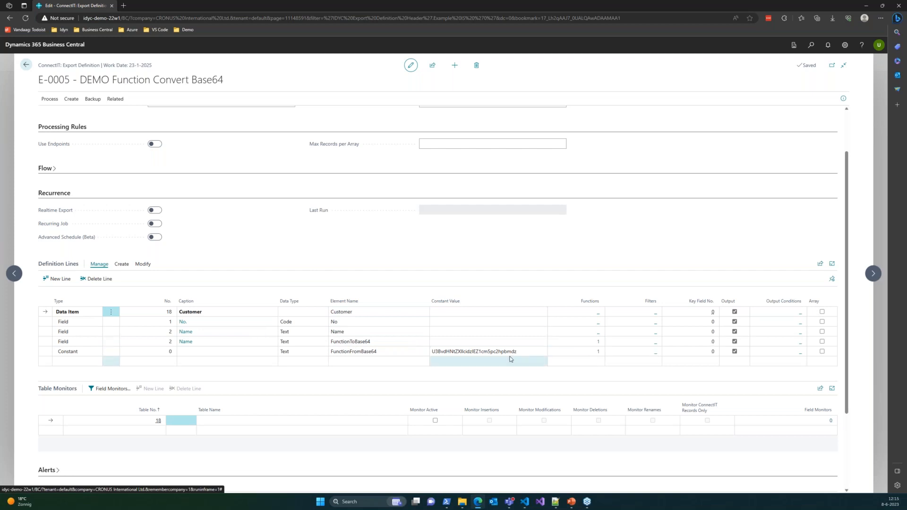
# Step: Review the TOBASE64 parameters on the FunctionToBase64 line and the FROMBASE64 parameters on the FunctionFromBase64 line, then close the function list
pyautogui.click(598, 343)
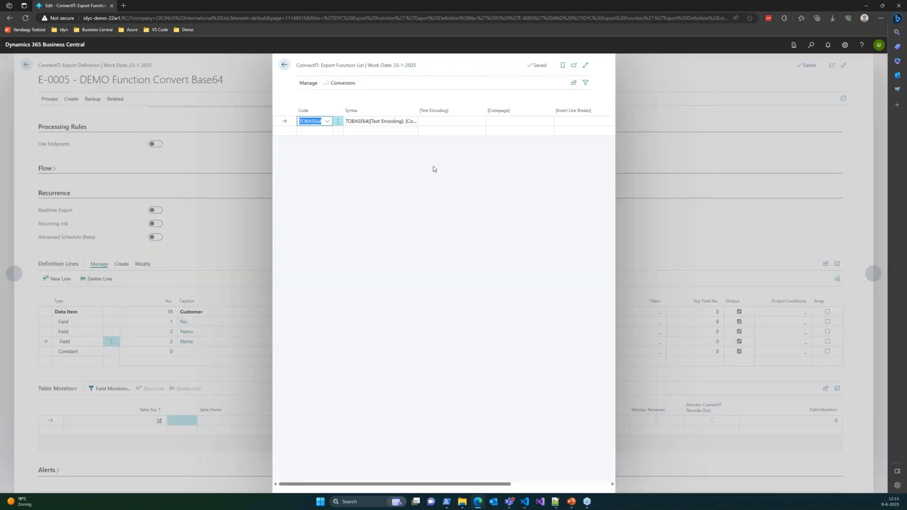
pyautogui.click(470, 121)
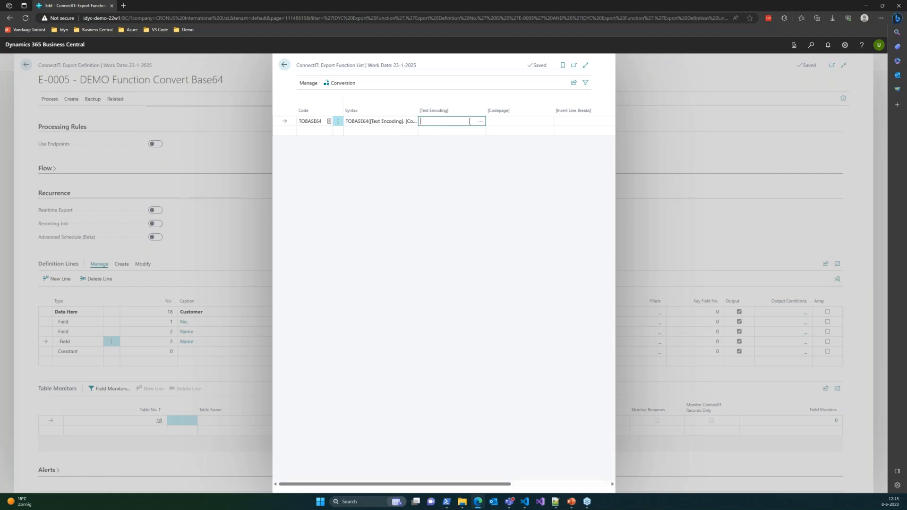
pyautogui.click(500, 119)
pyautogui.press('Tab')
pyautogui.click(366, 120)
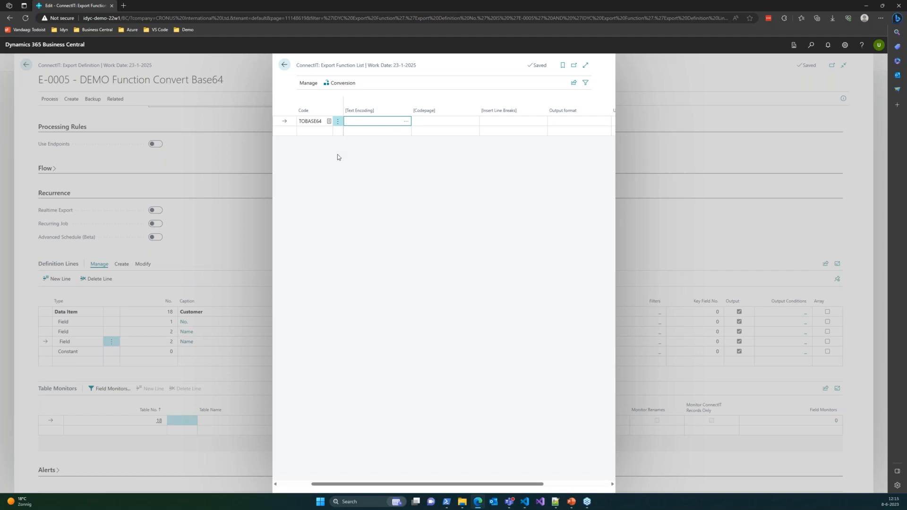
pyautogui.click(298, 484)
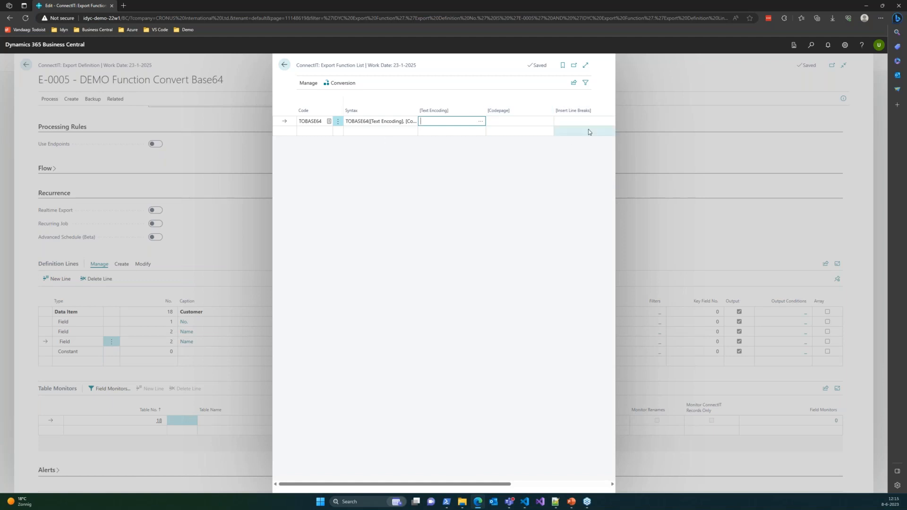
pyautogui.click(520, 173)
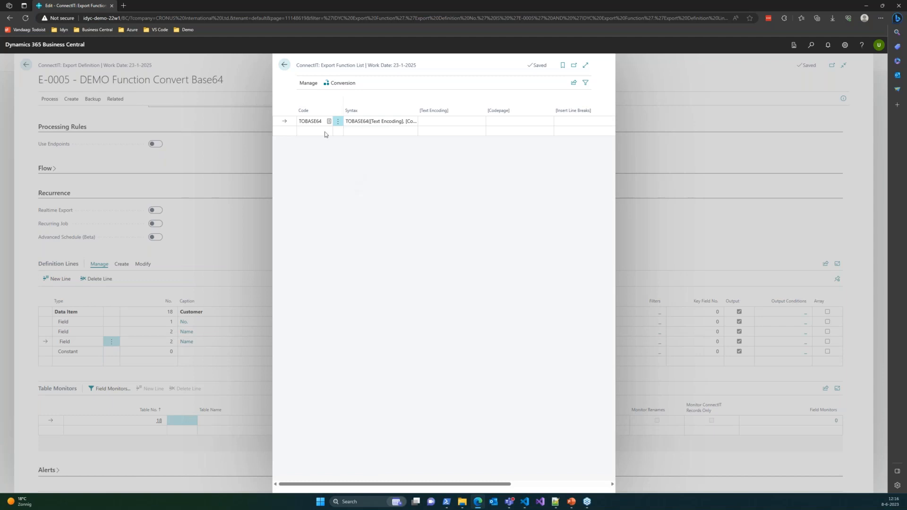
pyautogui.click(286, 69)
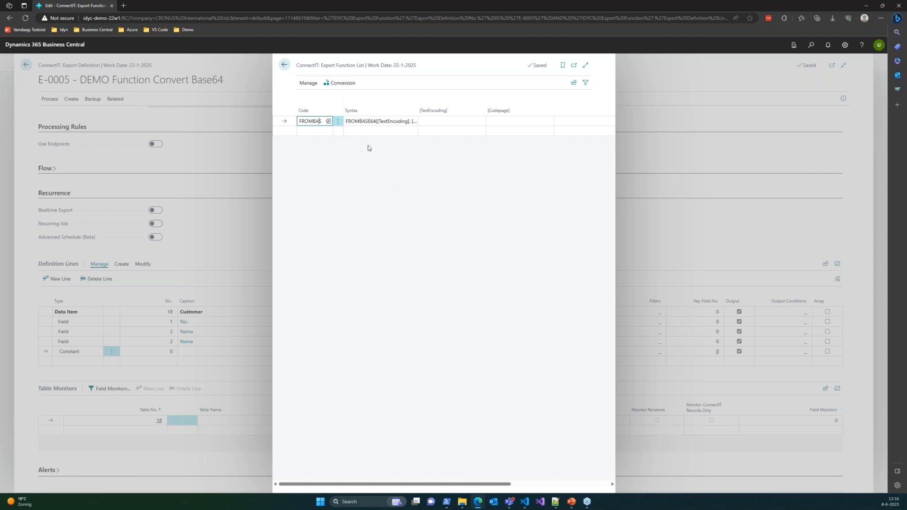
pyautogui.click(284, 66)
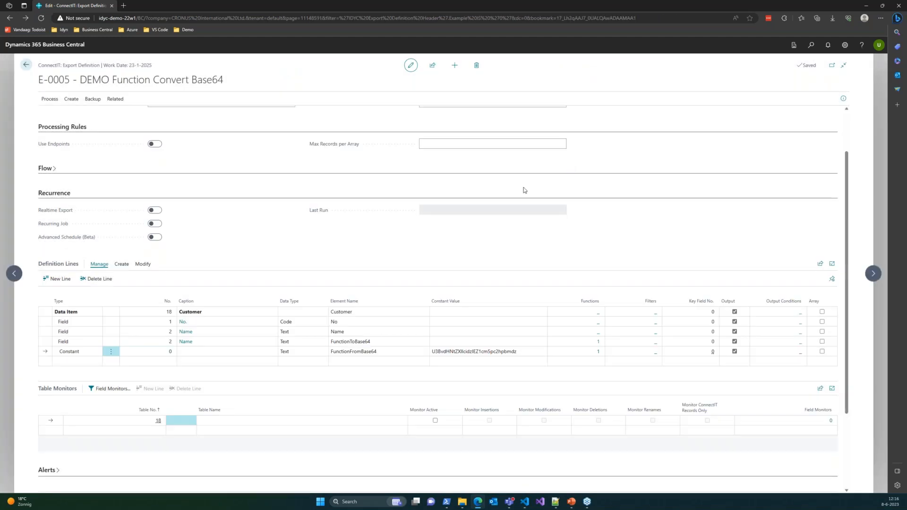
# Step: Check the Name, FunctionToBase64 and FunctionFromBase64 definition lines and the constant value holding the Base64 text
pyautogui.click(364, 334)
pyautogui.click(378, 342)
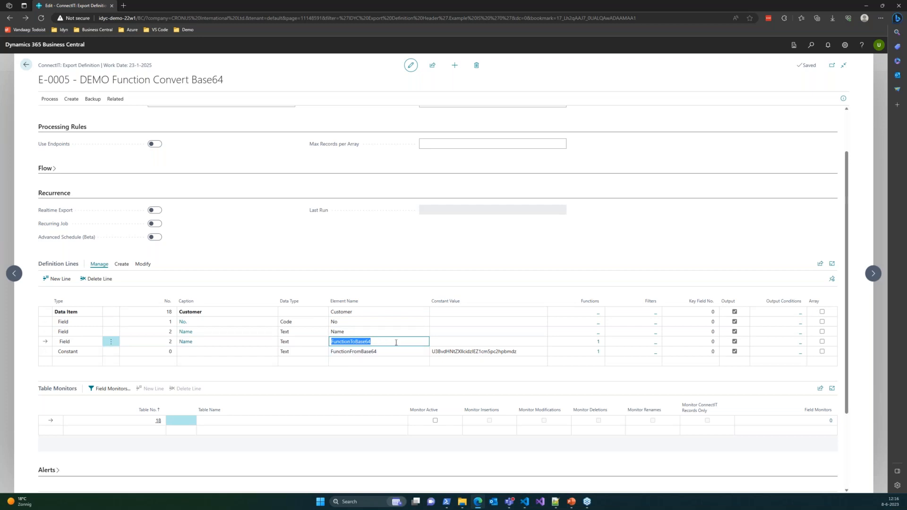
pyautogui.click(391, 352)
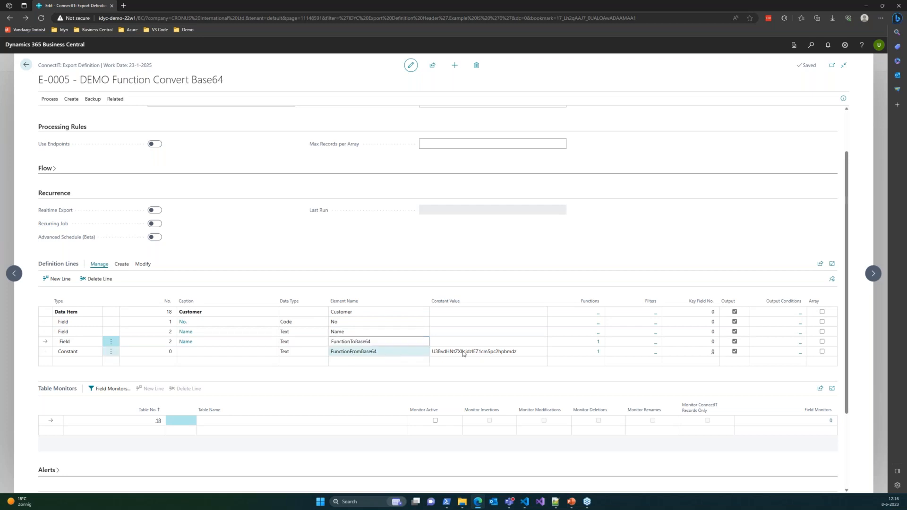
pyautogui.click(491, 354)
pyautogui.click(523, 351)
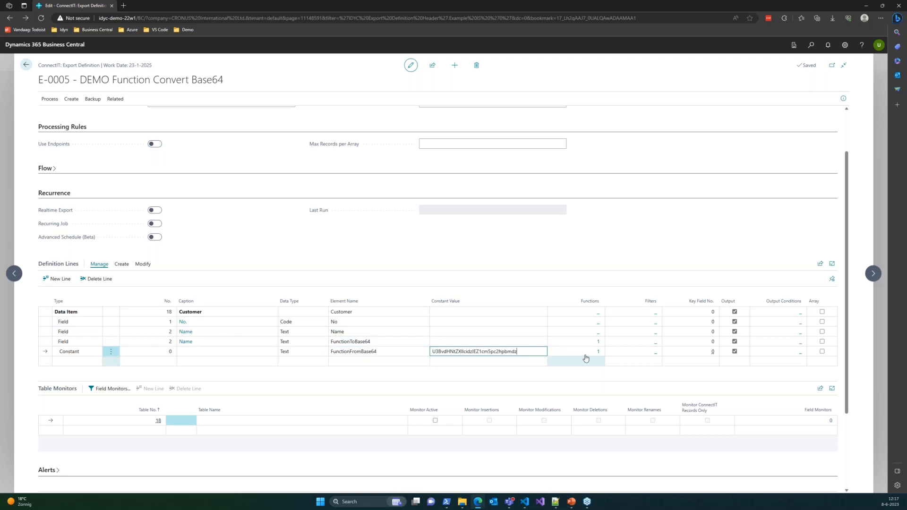
# Step: Export definition E-0005 with a filter on field 1 (No.) set to 30000
pyautogui.click(48, 101)
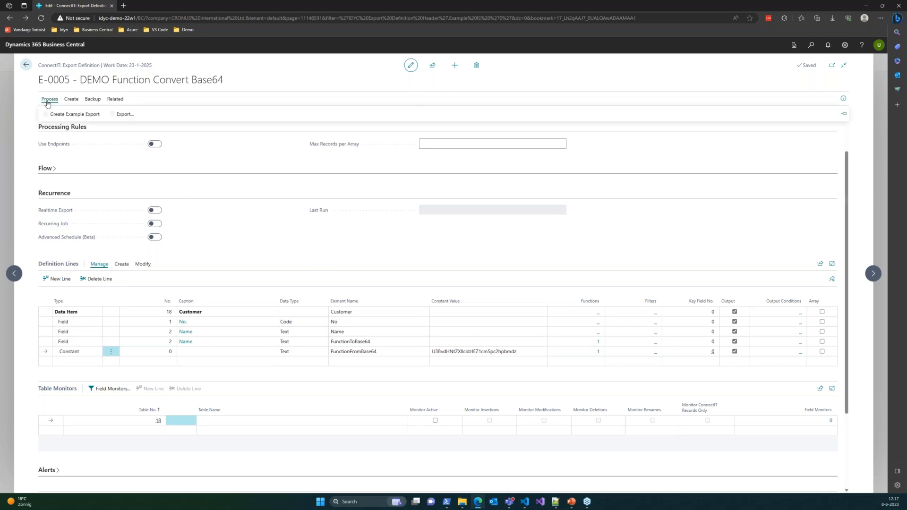
pyautogui.click(125, 117)
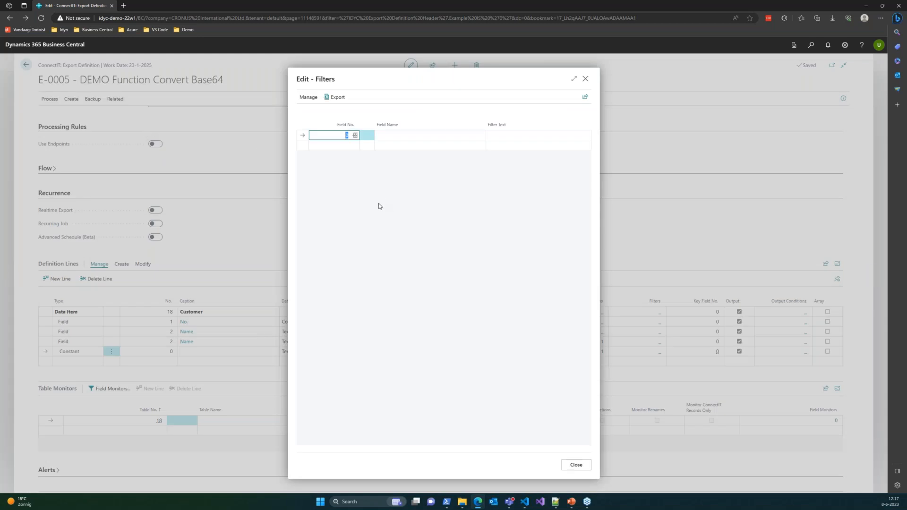
pyautogui.write('1')
pyautogui.press('Tab')
pyautogui.press('Tab')
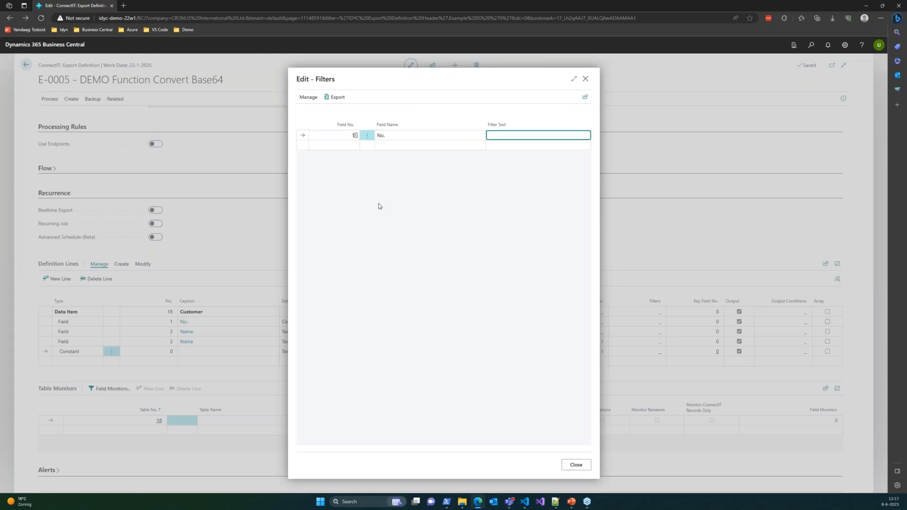
pyautogui.write('30000')
pyautogui.press('Return')
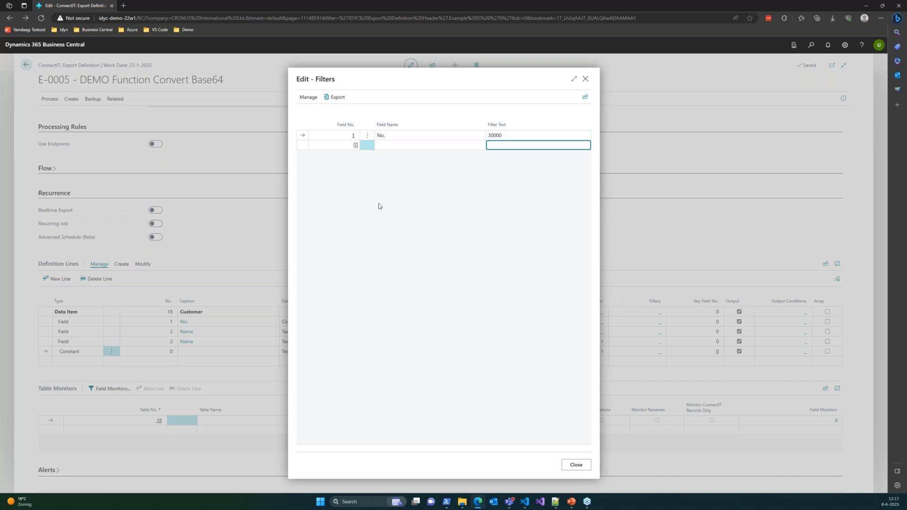
pyautogui.press('Up')
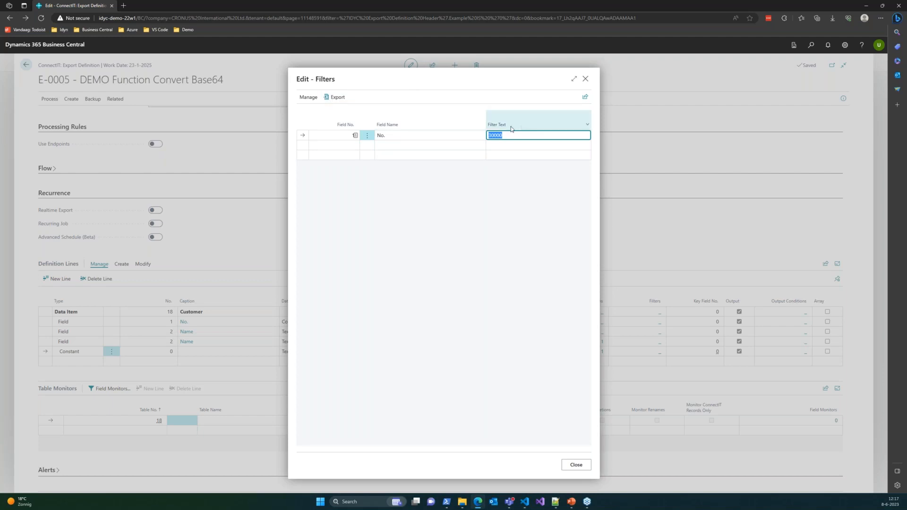
pyautogui.click(336, 98)
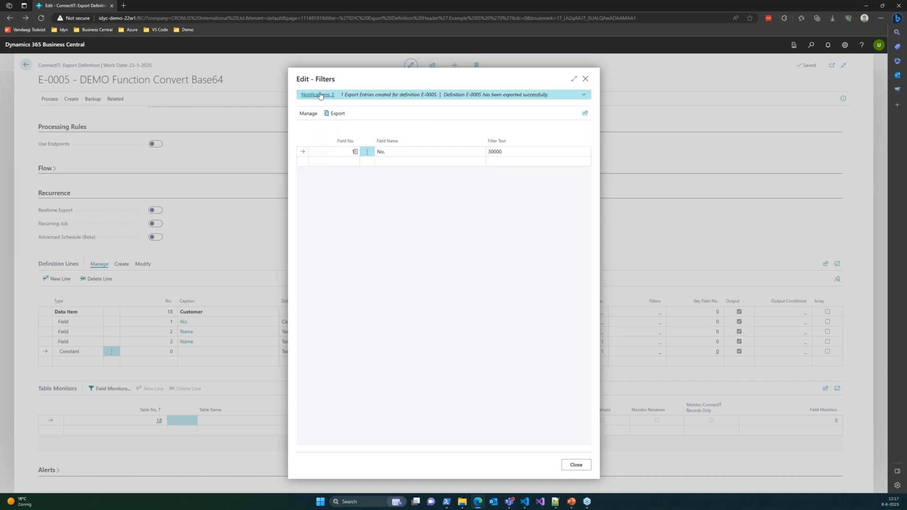
# Step: Open the created export entry, compare the encoded and decoded Base64 values in its JSON data, and close the entry
pyautogui.click(463, 116)
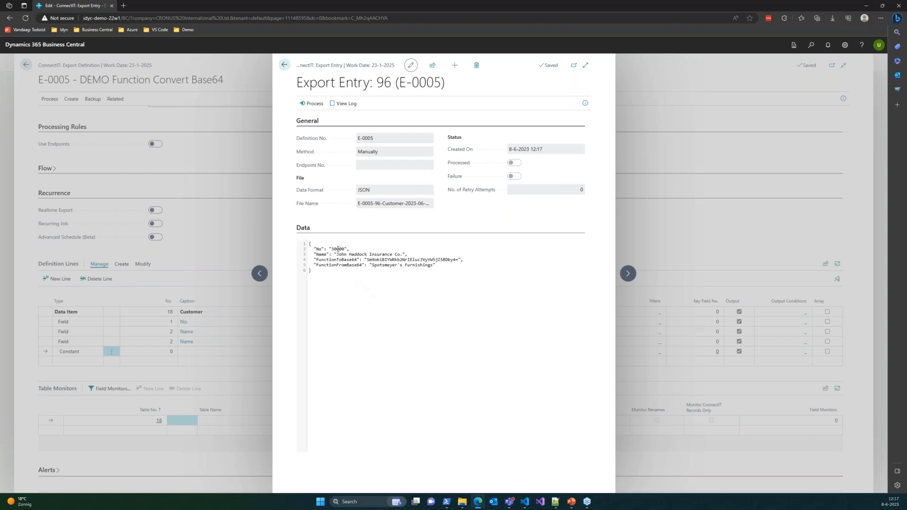
pyautogui.moveTo(332, 249); pyautogui.dragTo(466, 261)
pyautogui.click(388, 263)
pyautogui.moveTo(373, 266); pyautogui.dragTo(430, 266)
pyautogui.click(438, 265)
pyautogui.moveTo(433, 266); pyautogui.dragTo(373, 265)
pyautogui.click(284, 65)
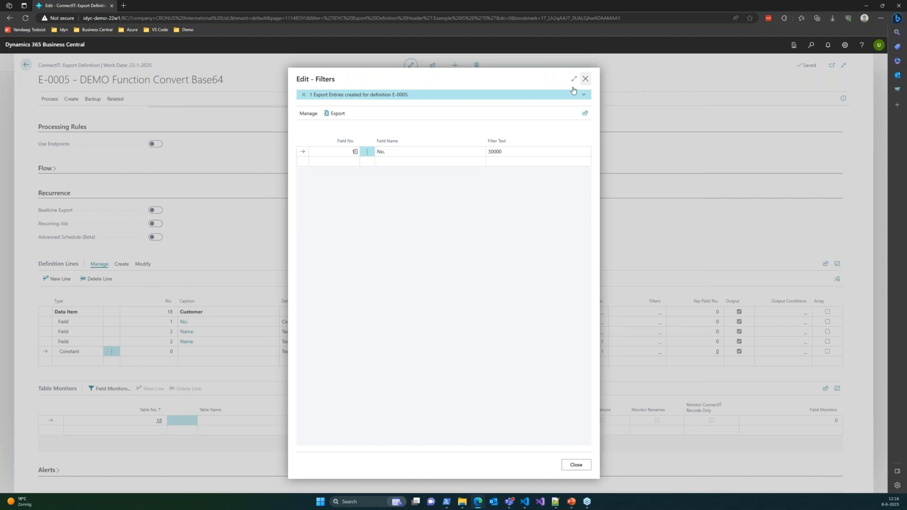
# Step: Close the export filters and definition E-0005, and open import definition I-0002, DEMO Functions GETCURRENTVALUE, at its definition lines
pyautogui.click(585, 78)
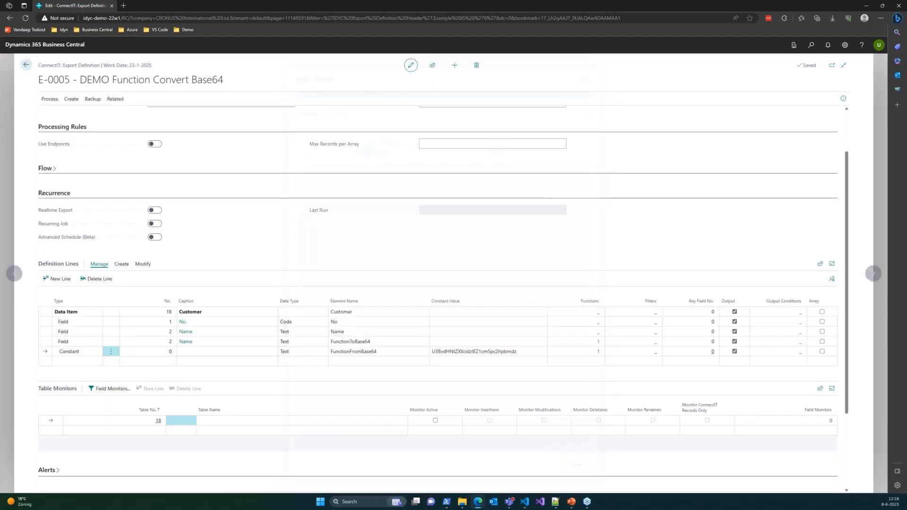
pyautogui.click(22, 72)
pyautogui.click(232, 64)
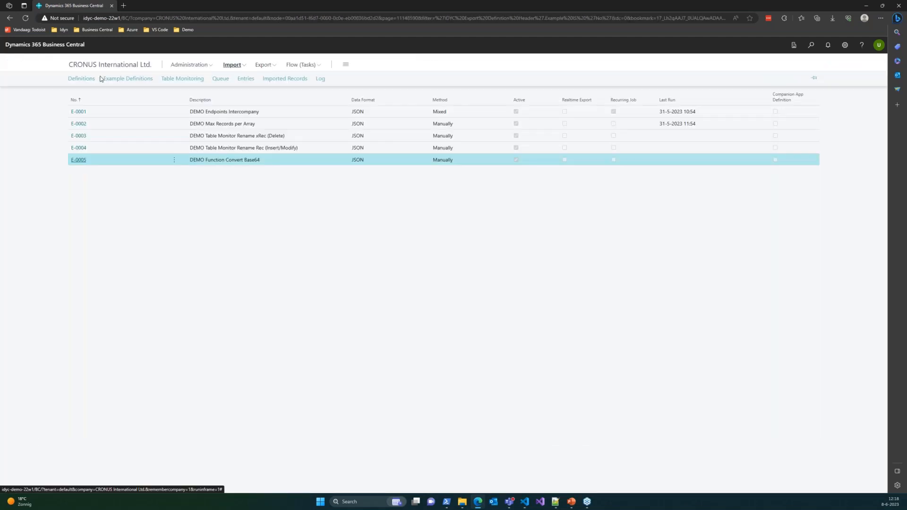
pyautogui.click(91, 78)
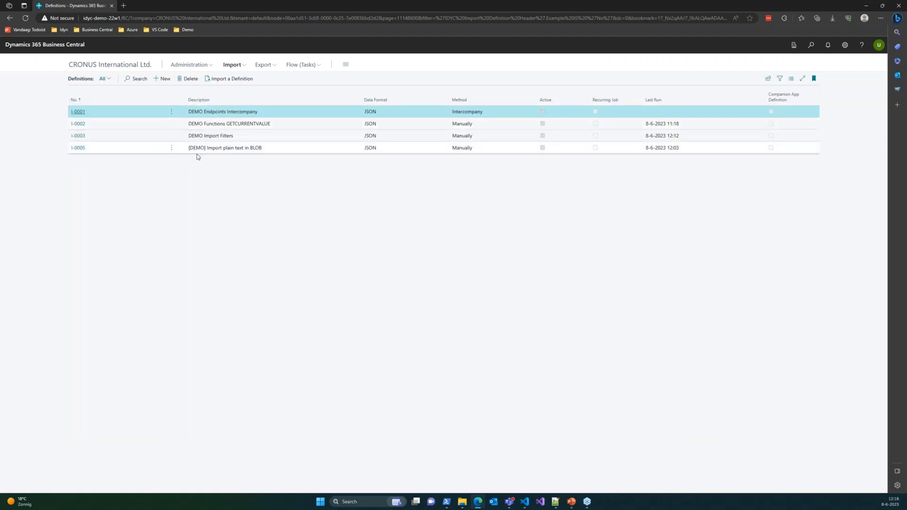
pyautogui.click(80, 124)
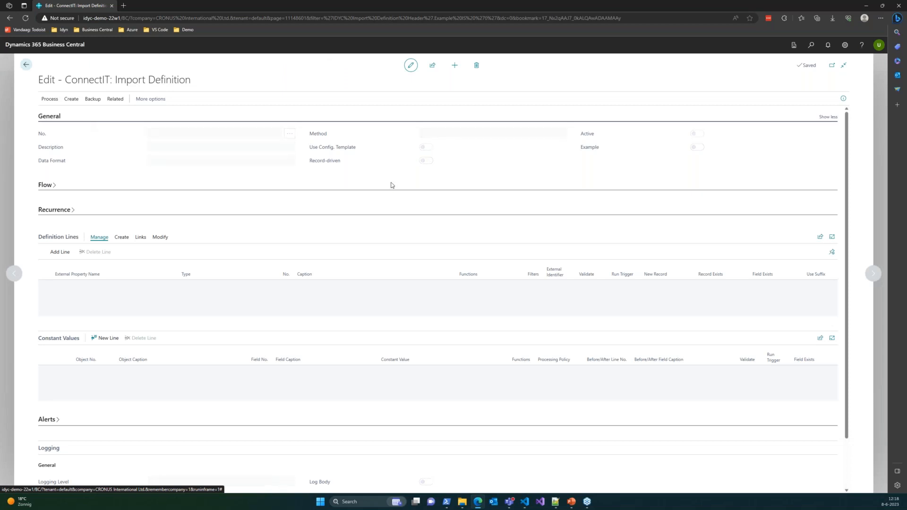
pyautogui.scroll(-3, 358, 191)
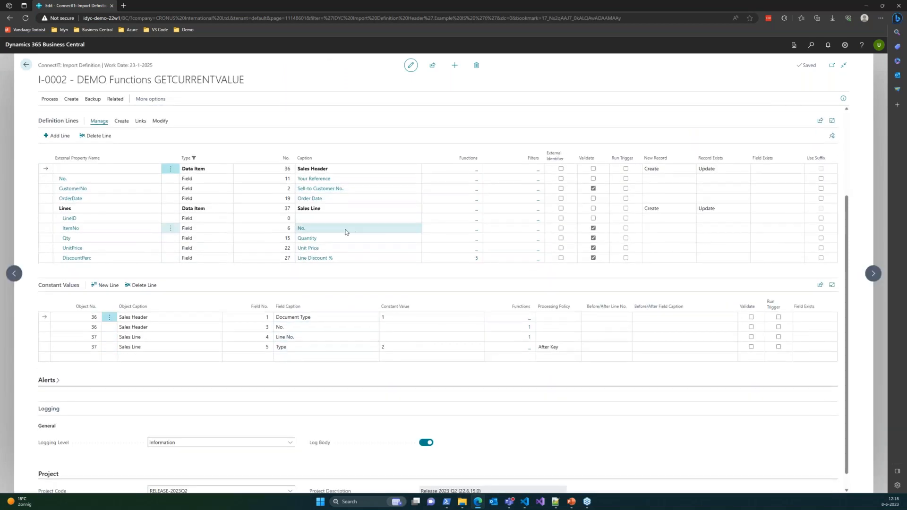
# Step: Examine the Sales Header and Sales Line definition lines, the constant values' functions, and the functions on the DiscountPerc line
pyautogui.click(343, 188)
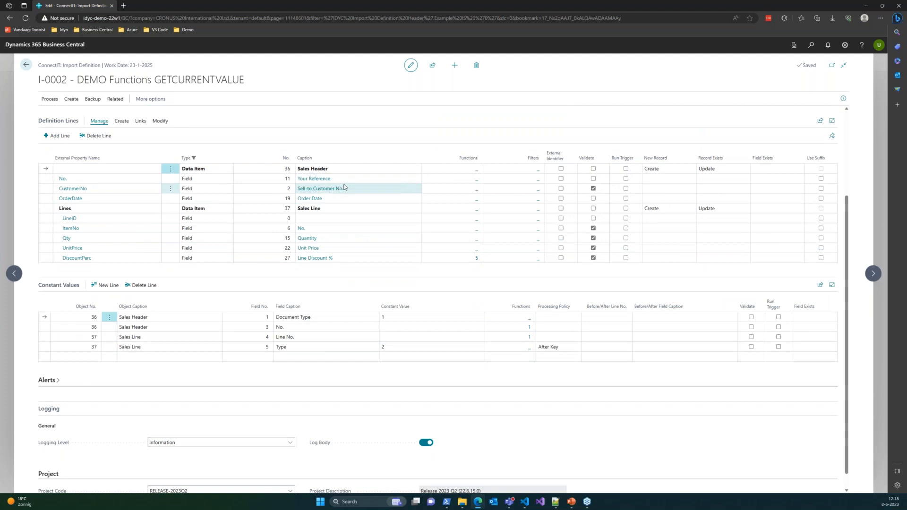
pyautogui.click(363, 235)
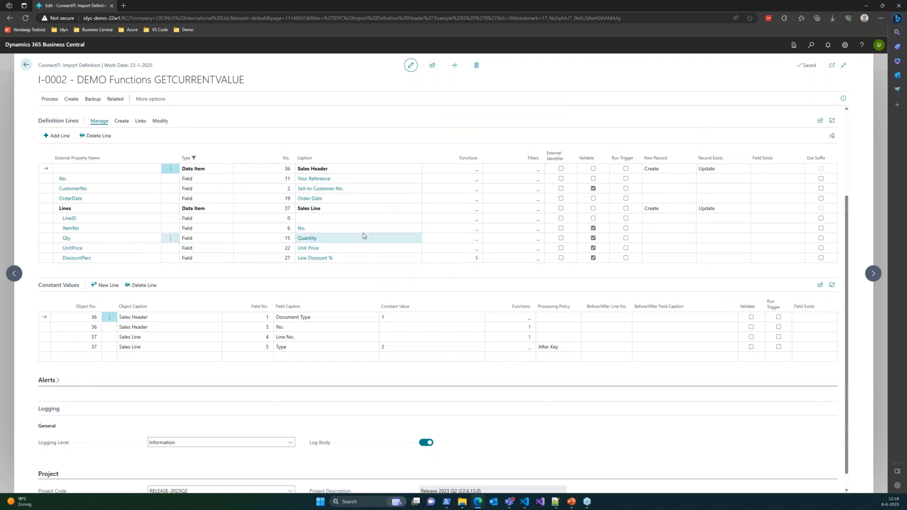
pyautogui.scroll(1, 364, 236)
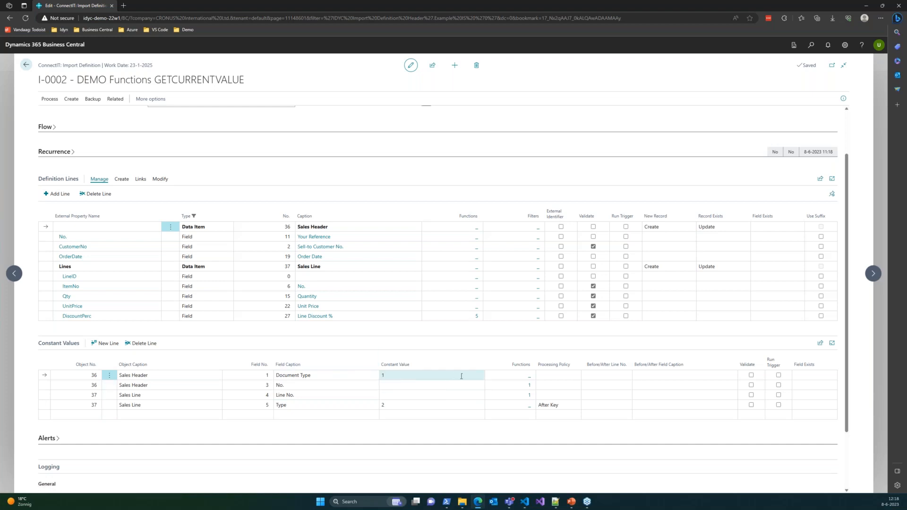
pyautogui.click(509, 395)
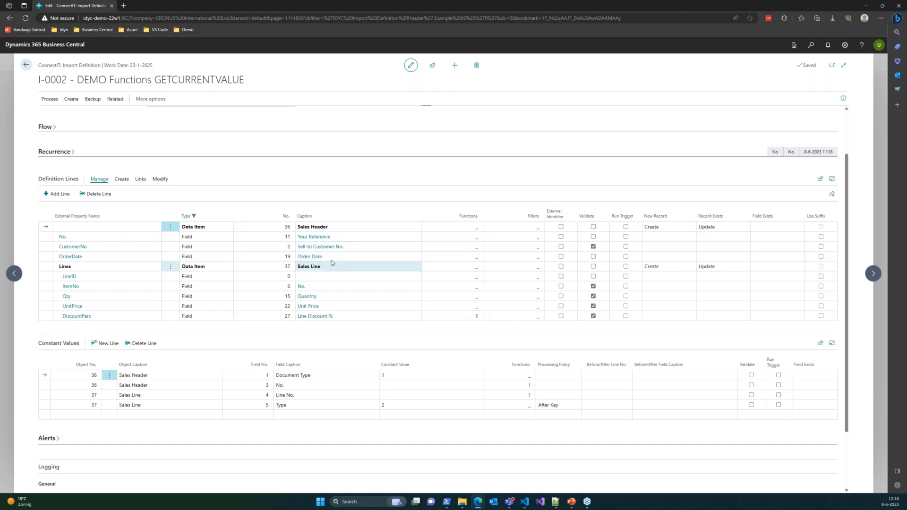
pyautogui.scroll(-1, 331, 260)
pyautogui.click(317, 259)
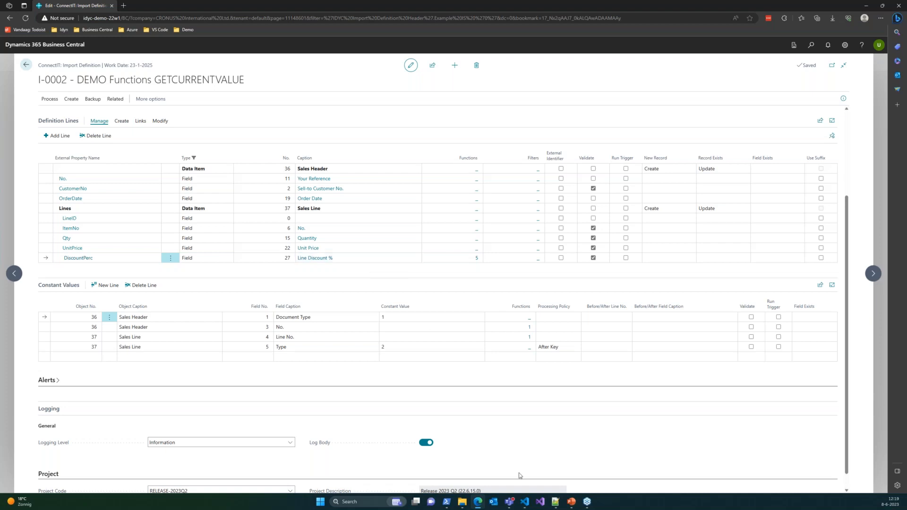
# Step: Switch to Notepad++ and review the order number and line discounts in 0002-ImportFunction-v2.json
pyautogui.click(556, 505)
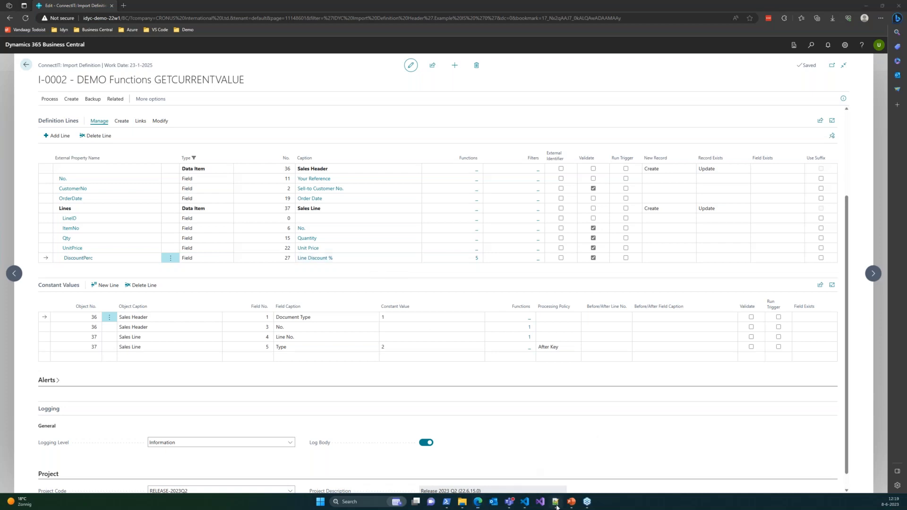
pyautogui.click(537, 29)
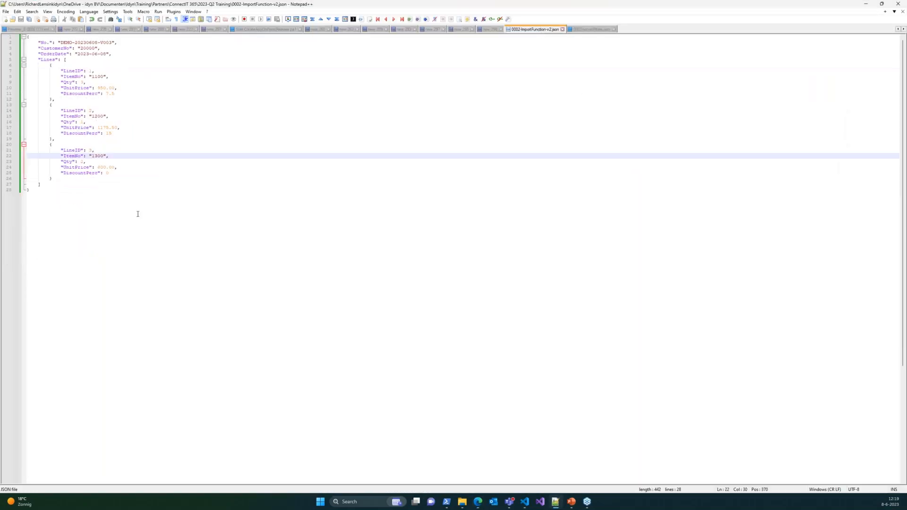
pyautogui.click(160, 91)
pyautogui.click(136, 42)
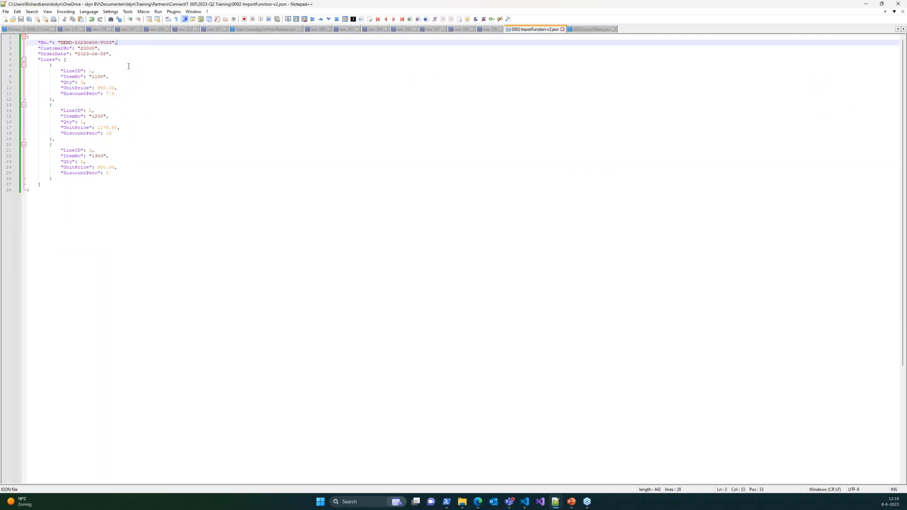
# Step: Examine the customer number, item number and line discounts in the JSON file, particularly the DiscountPerc property of the third line
pyautogui.click(84, 48)
pyautogui.doubleClick(84, 49)
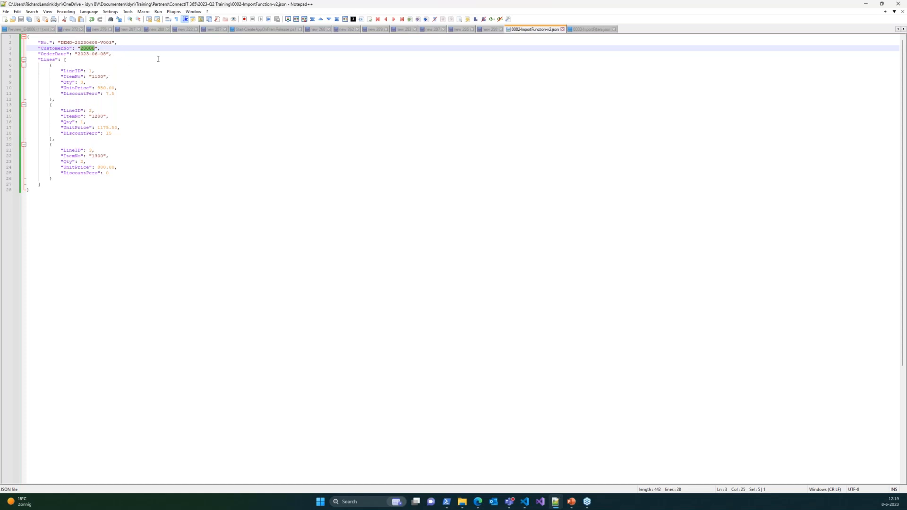
pyautogui.click(94, 77)
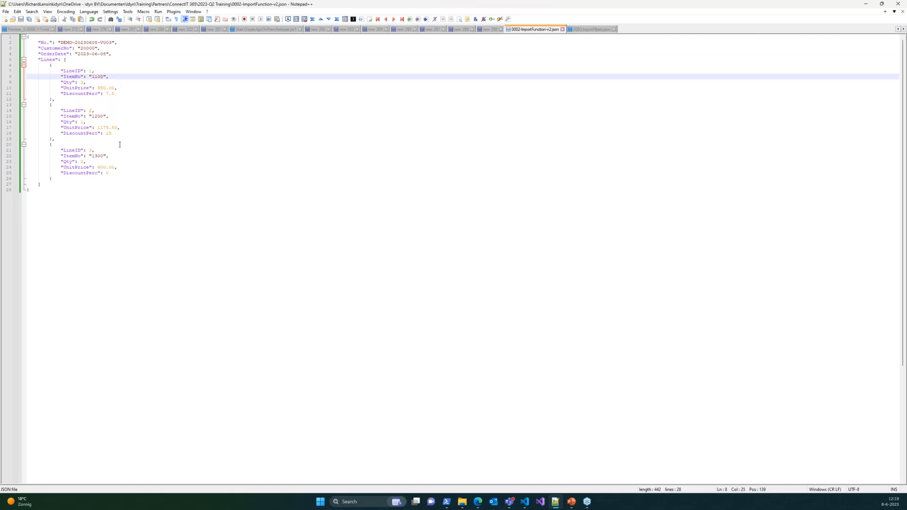
pyautogui.doubleClick(81, 134)
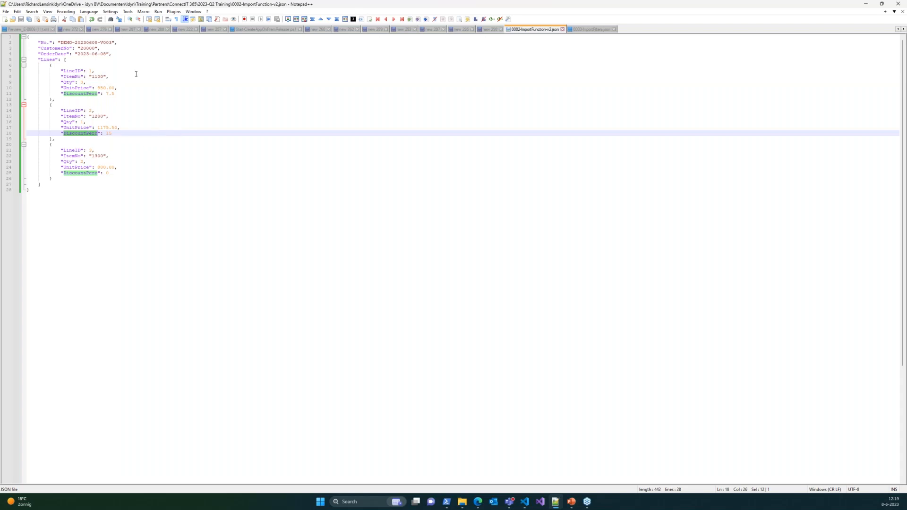
pyautogui.click(112, 174)
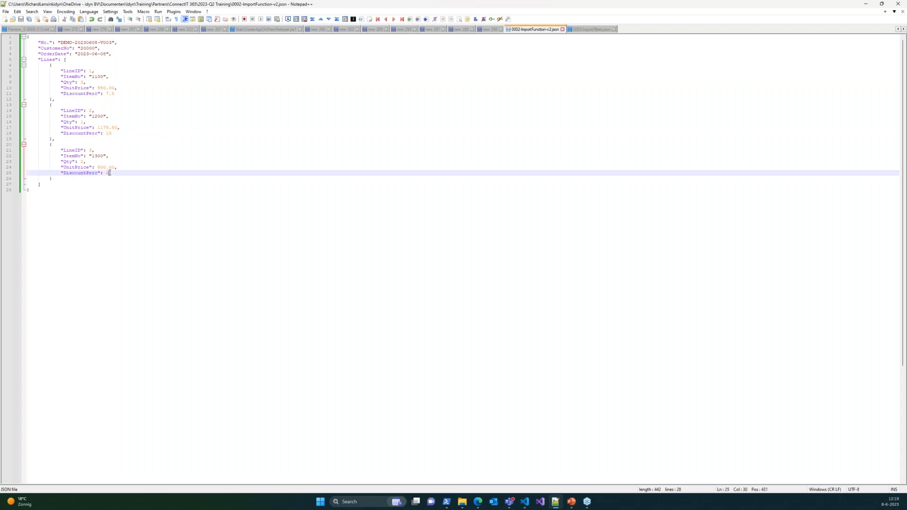
pyautogui.moveTo(109, 173); pyautogui.dragTo(60, 173)
pyautogui.click(120, 174)
pyautogui.moveTo(117, 174); pyautogui.dragTo(60, 173)
pyautogui.click(117, 174)
pyautogui.hotkey('shift', 'Home')
pyautogui.click(115, 175)
pyautogui.moveTo(111, 175); pyautogui.dragTo(61, 176)
# Step: Remove the DiscountPerc property from the third line, restore it with value 0, and save 0002-ImportFunction-v2.json
pyautogui.click(134, 171)
pyautogui.hotkey('shift', 'Home')
pyautogui.hotkey('ctrl', 'c')
pyautogui.press('Delete')
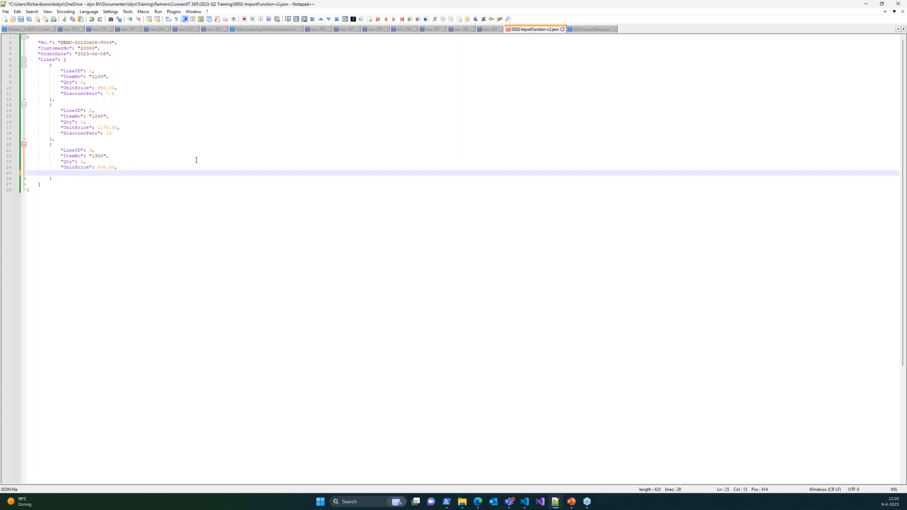
pyautogui.hotkey('ctrl', 'v')
pyautogui.press('Up')
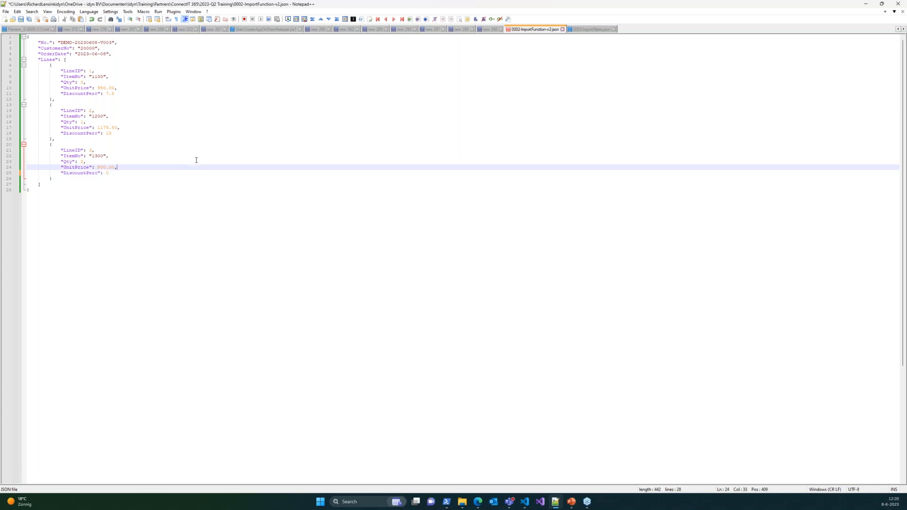
pyautogui.doubleClick(71, 173)
pyautogui.press('End')
pyautogui.hotkey('ctrl', 's')
pyautogui.click(201, 155)
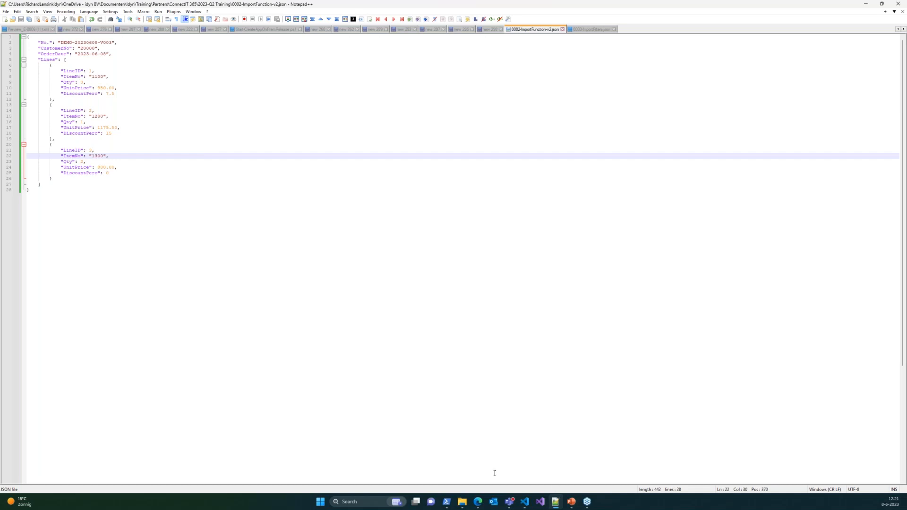
# Step: Switch to Business Central, open the functions of the DiscountPerc line, and examine SETTEMPVAL for LINE_IMPORT_DISCOUNT and GETCURRENTVALUE for field 27
pyautogui.click(477, 460)
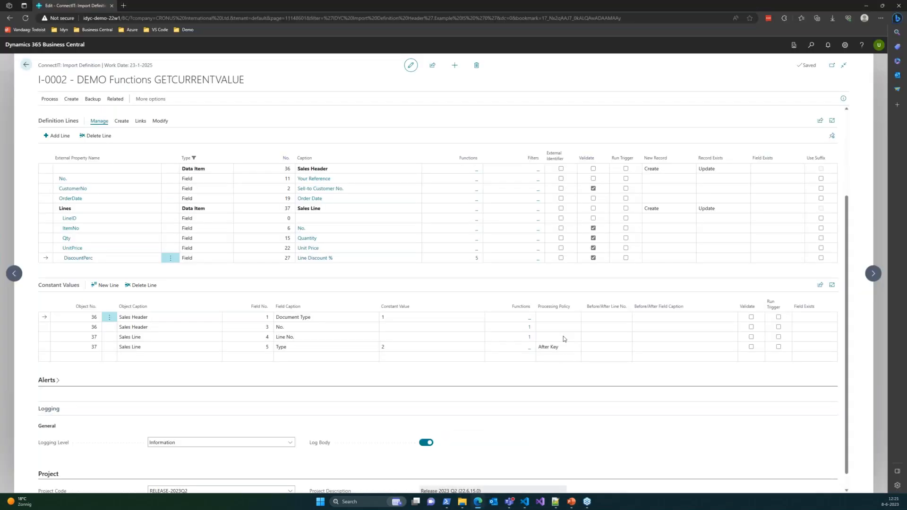
pyautogui.click(476, 259)
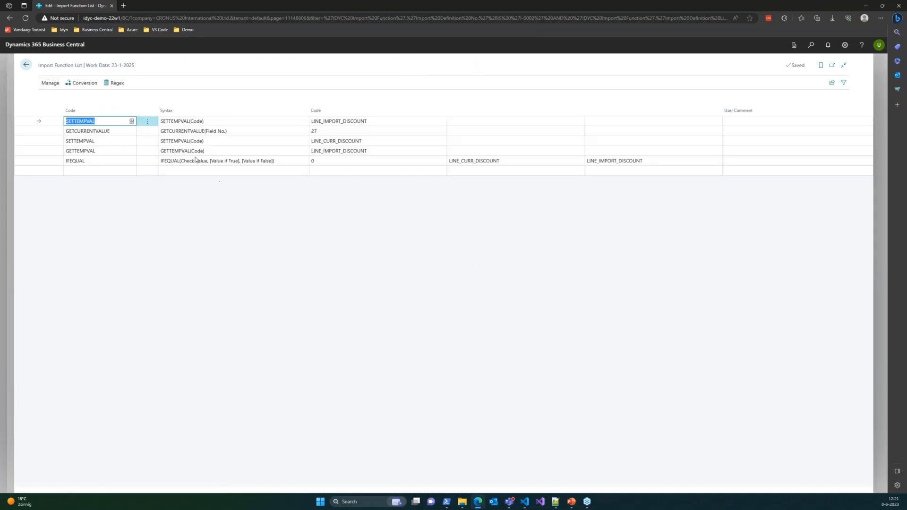
pyautogui.click(376, 121)
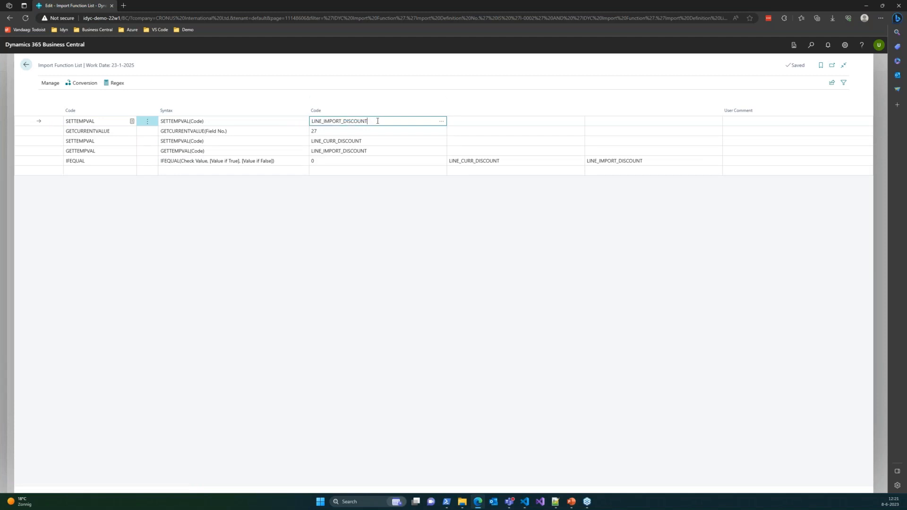
pyautogui.click(238, 130)
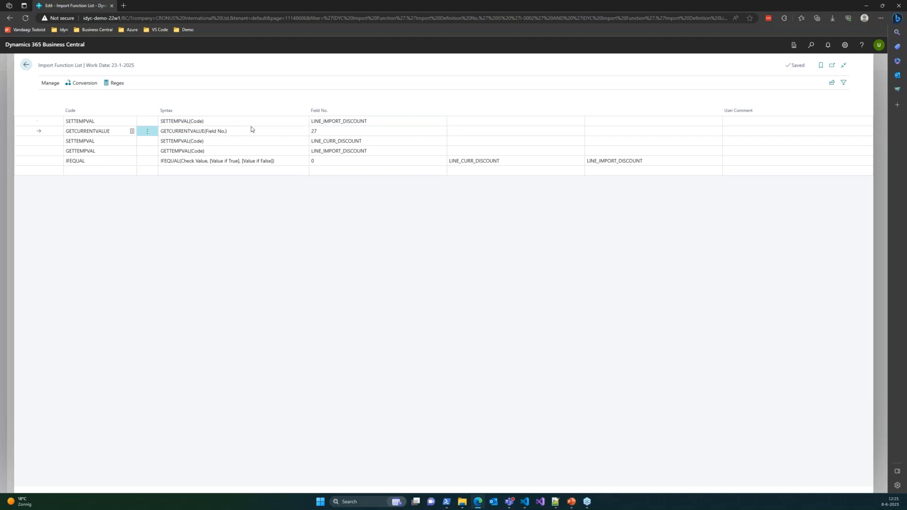
pyautogui.click(331, 132)
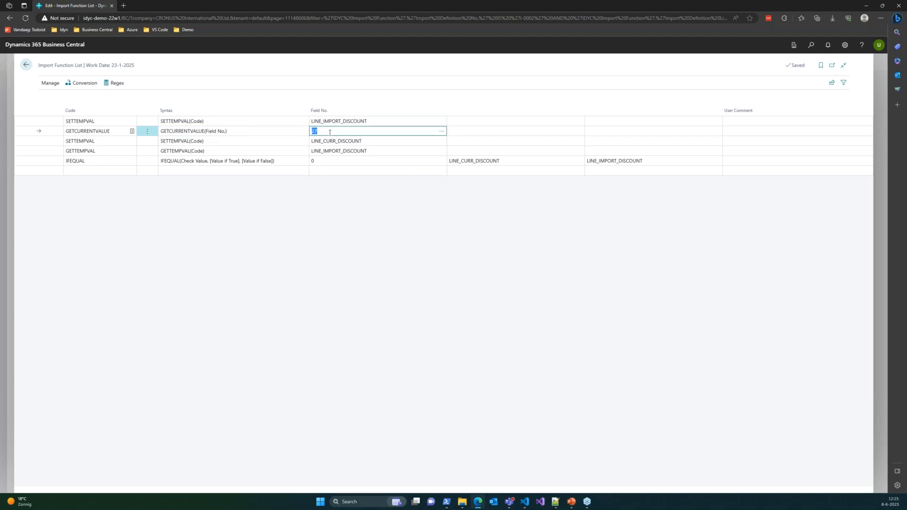
pyautogui.click(330, 132)
# Step: Examine the SETTEMPVAL function storing LINE_CURR_DISCOUNT and the GETTEMPVAL function retrieving LINE_IMPORT_DISCOUNT
pyautogui.click(243, 143)
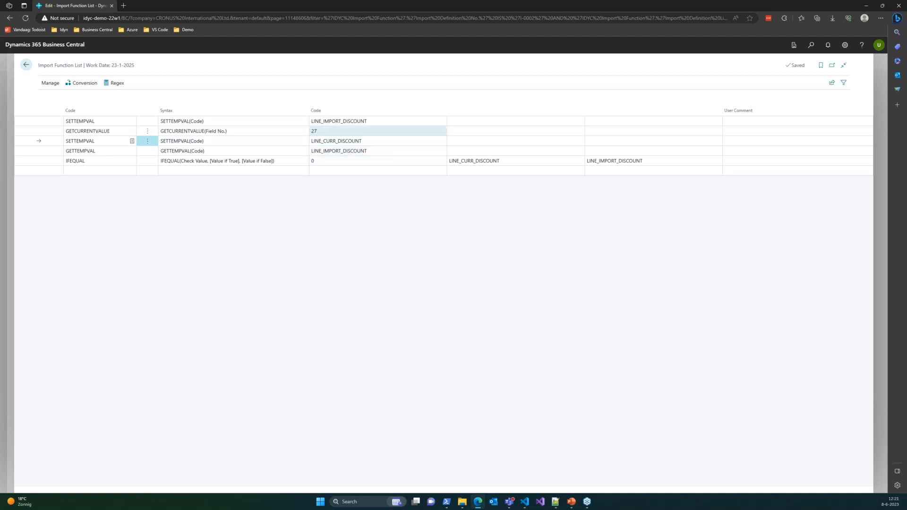
pyautogui.click(370, 141)
pyautogui.click(371, 142)
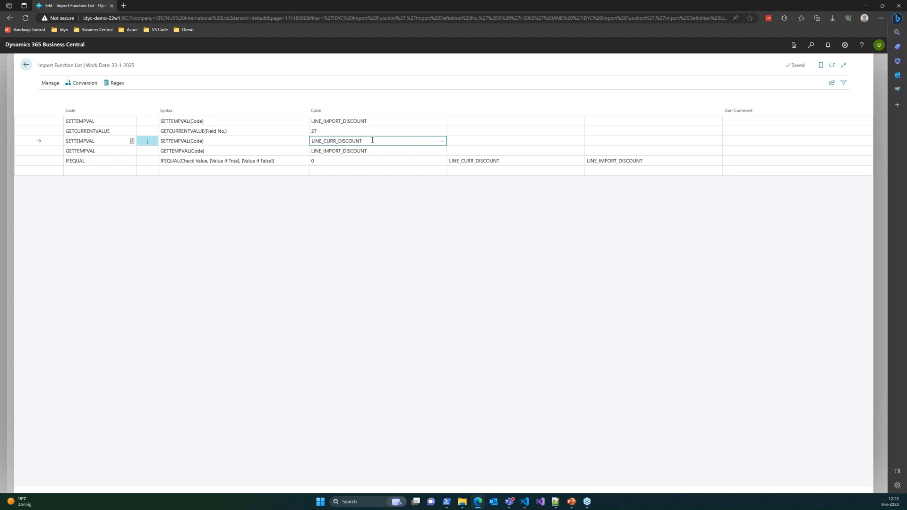
pyautogui.click(373, 150)
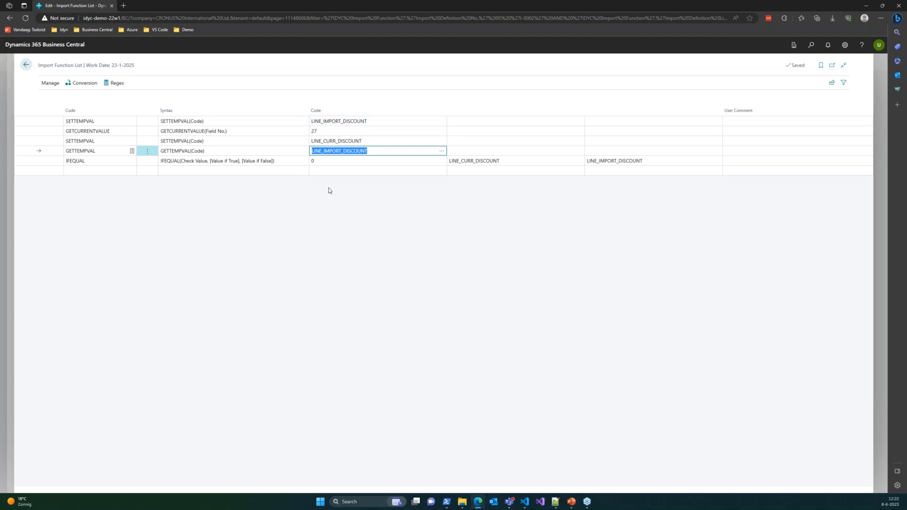
pyautogui.click(351, 150)
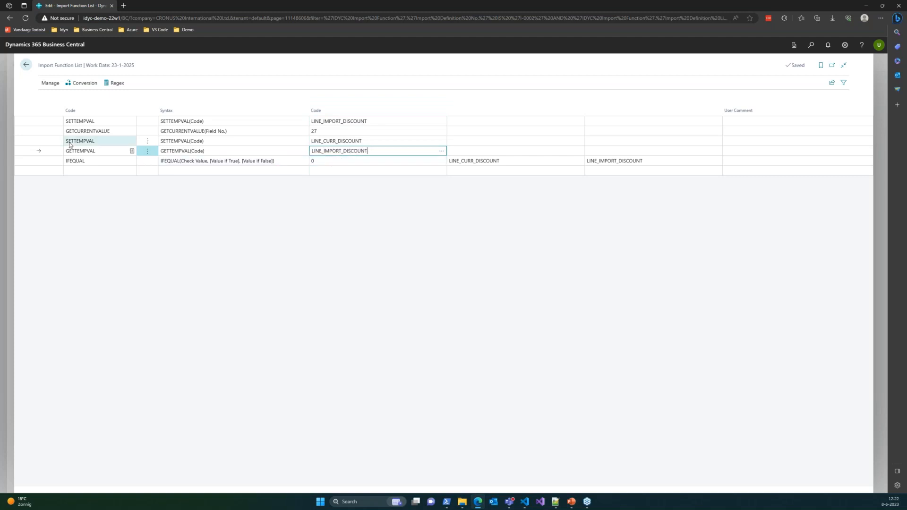
# Step: Examine the IFEQUAL function's check value and its true and false values, and close the import function list
pyautogui.click(98, 159)
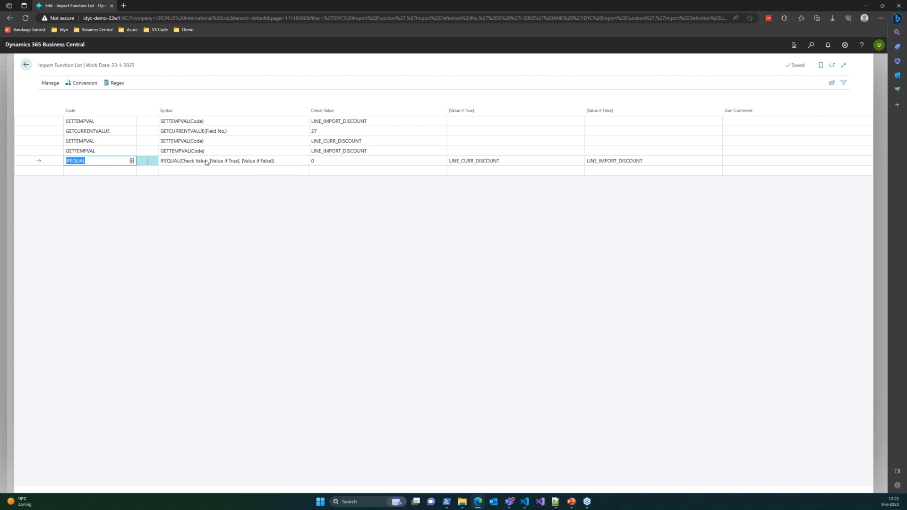
pyautogui.click(326, 152)
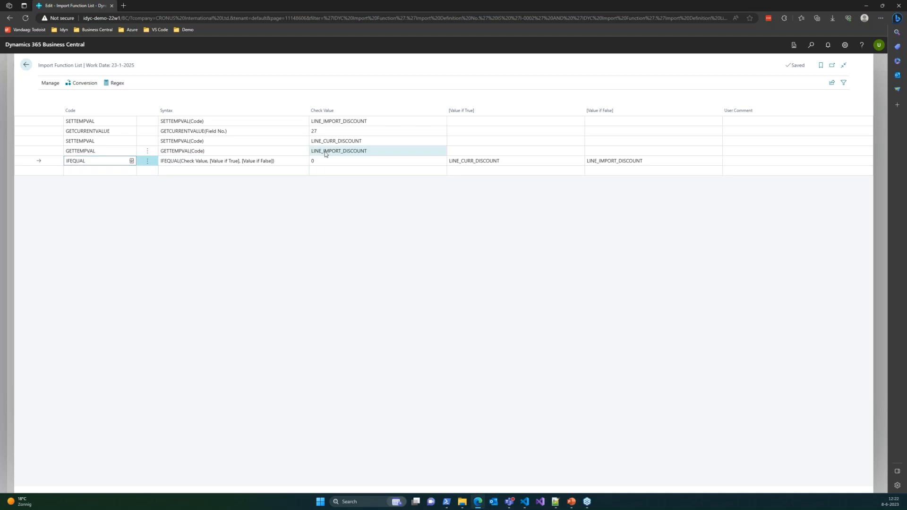
pyautogui.click(333, 160)
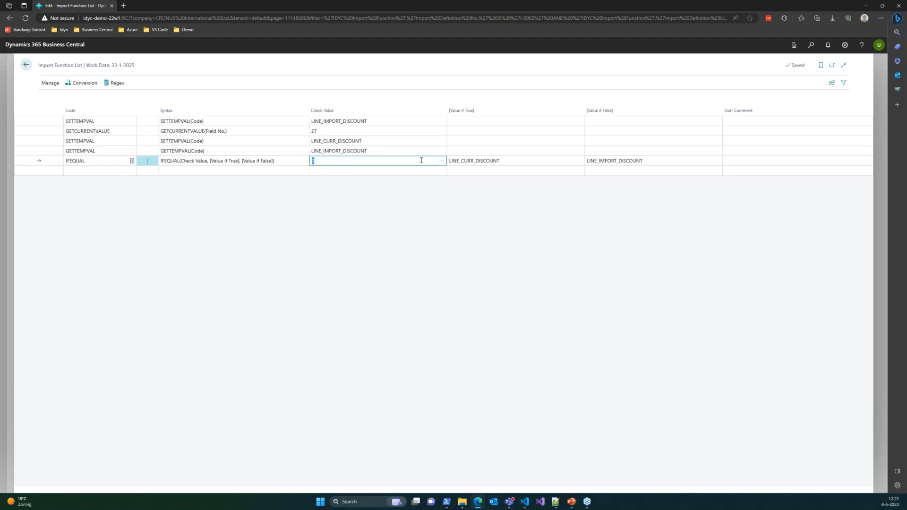
pyautogui.click(515, 162)
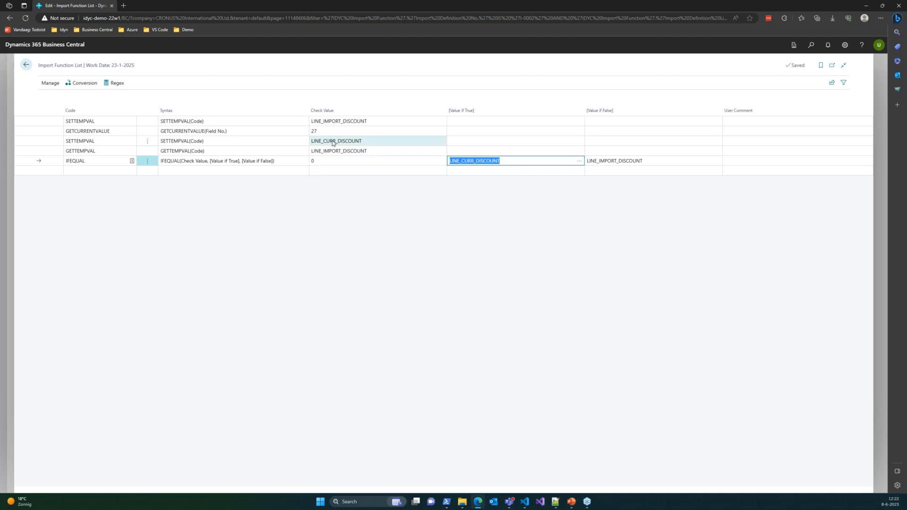
pyautogui.click(610, 161)
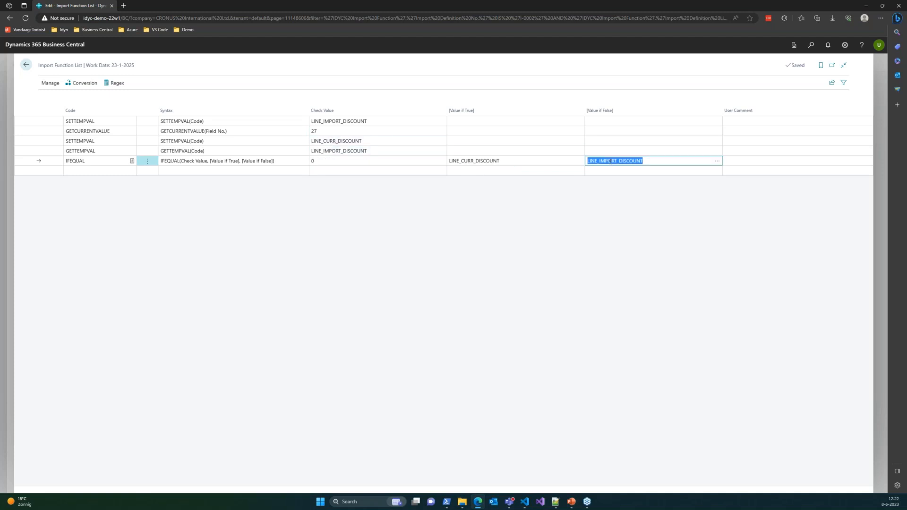
pyautogui.click(655, 165)
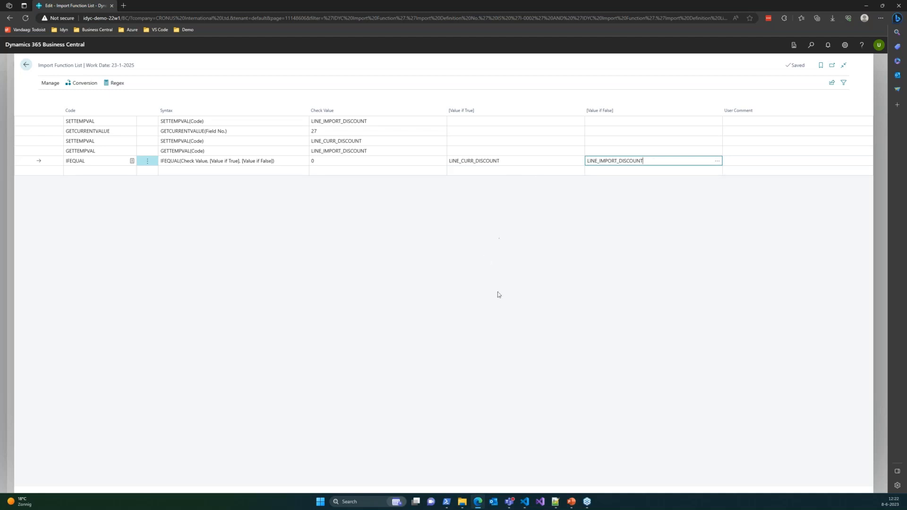
pyautogui.click(372, 241)
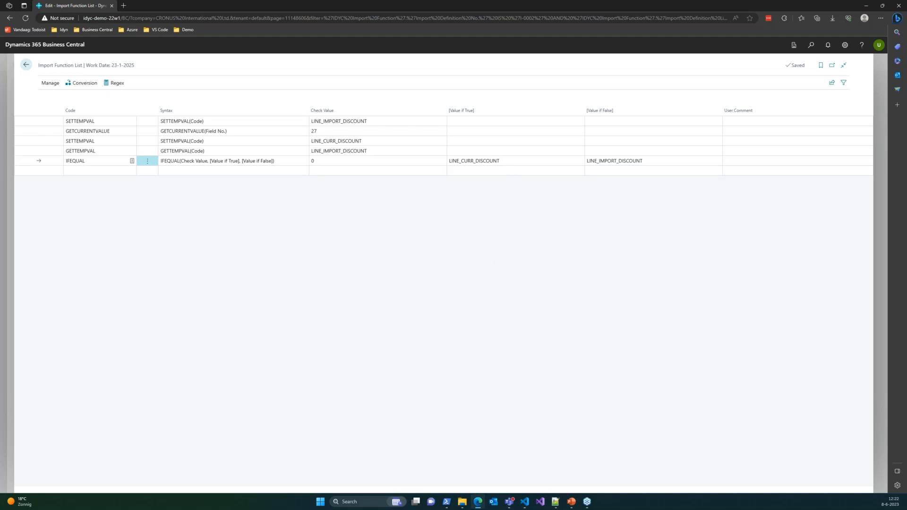
pyautogui.click(26, 65)
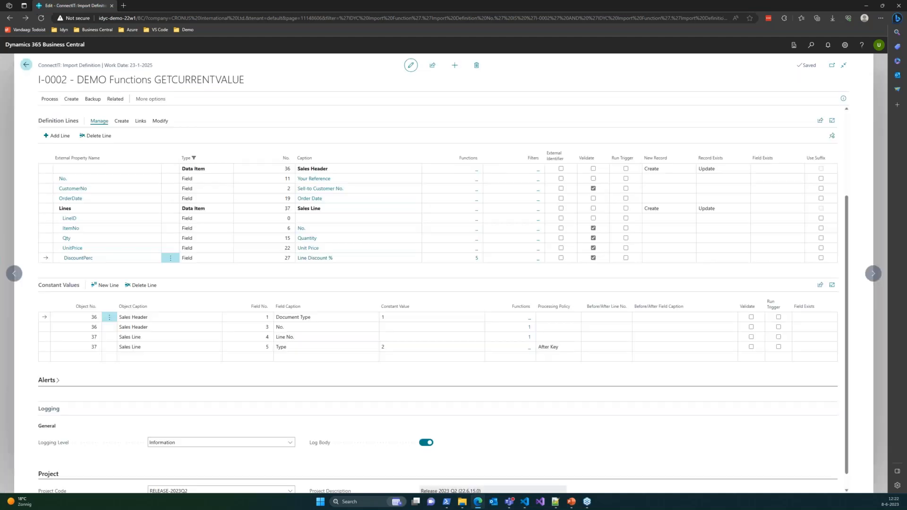
# Step: Create an import entry for definition I-0002 from 0002-ImportFunction-v2.json and open the created entry
pyautogui.click(49, 100)
pyautogui.click(59, 114)
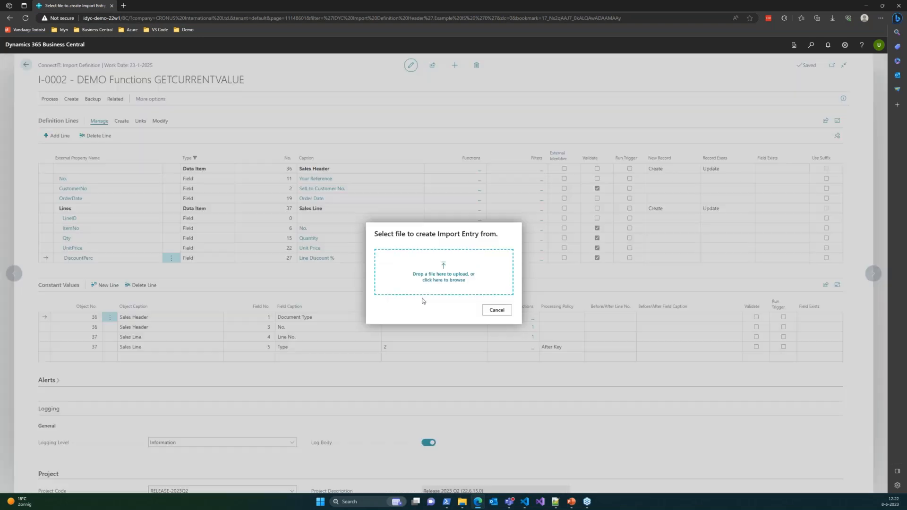
pyautogui.click(444, 272)
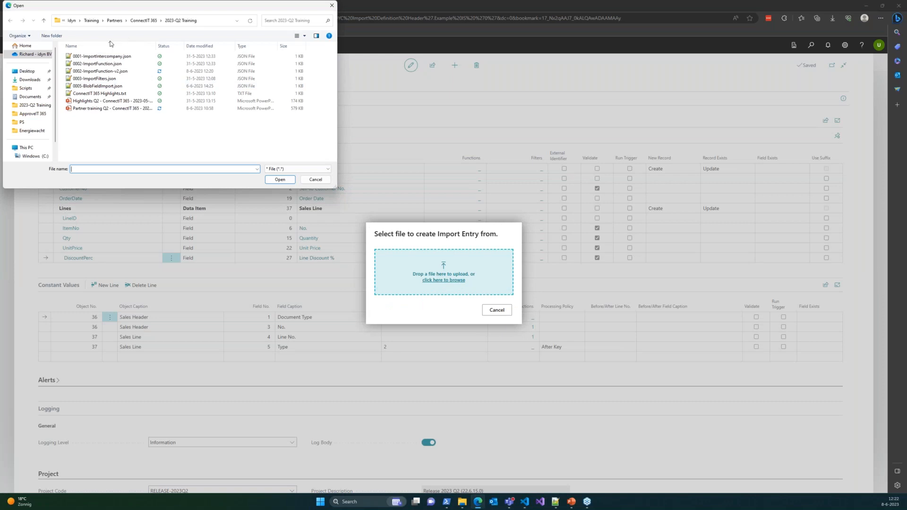
pyautogui.doubleClick(96, 71)
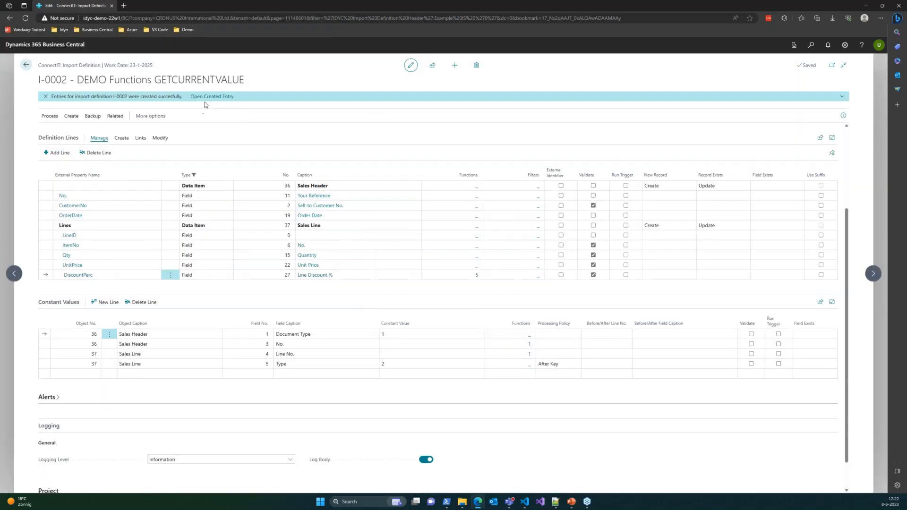
pyautogui.click(210, 97)
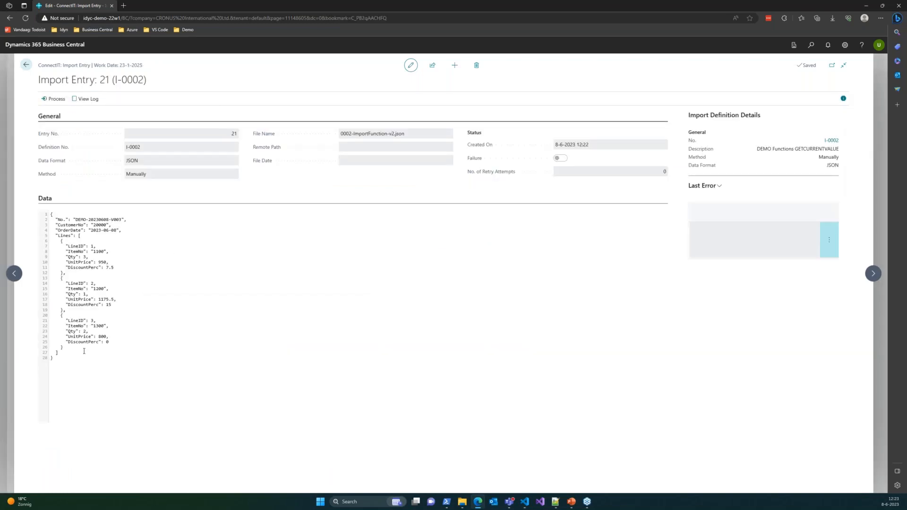
# Step: Check the DiscountPerc values of the first and third lines in the entry's data, and process the import entry
pyautogui.doubleClick(83, 267)
pyautogui.click(107, 268)
pyautogui.moveTo(114, 343); pyautogui.dragTo(66, 343)
pyautogui.click(136, 347)
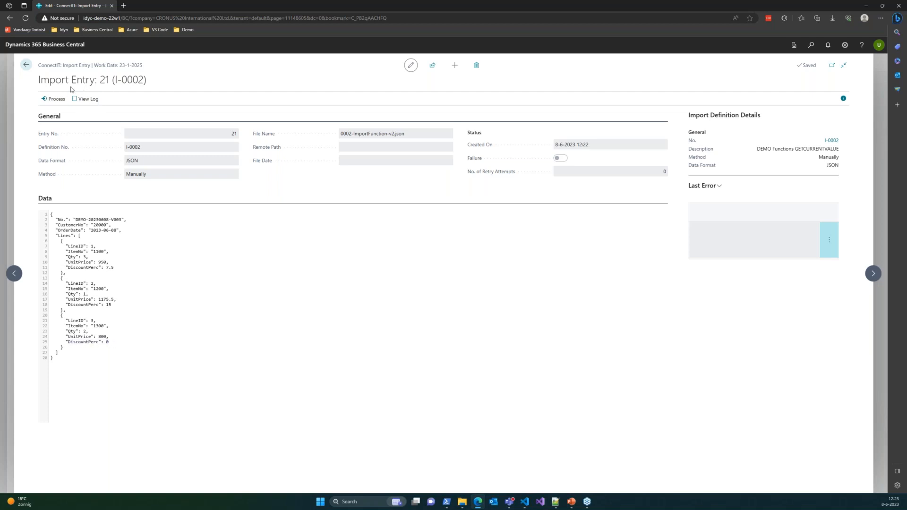
pyautogui.click(49, 102)
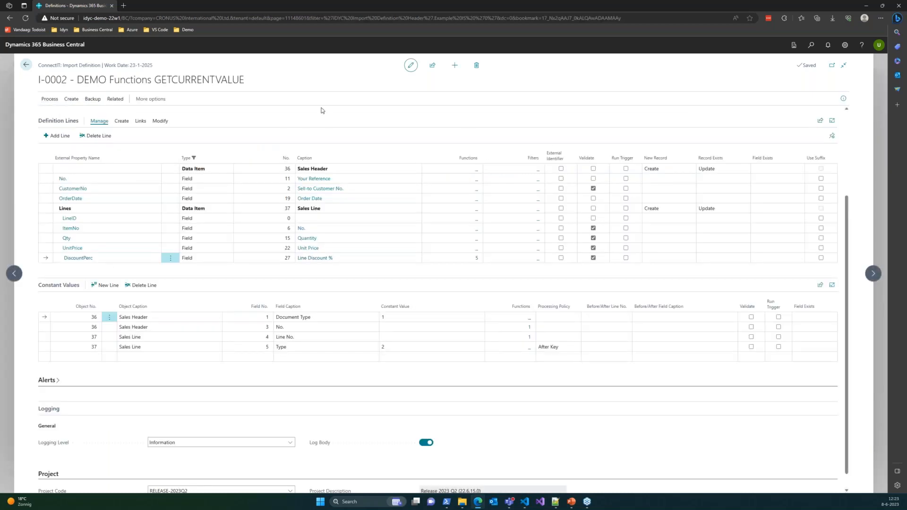
# Step: Look up the Sales Orders list, view the orders, and return to import definition I-0002
pyautogui.click(810, 46)
pyautogui.write('sal ord')
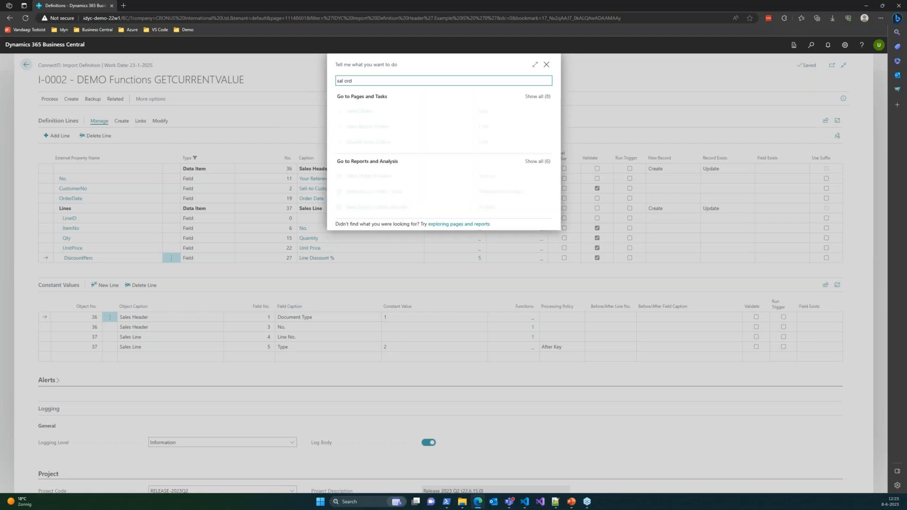
pyautogui.click(360, 112)
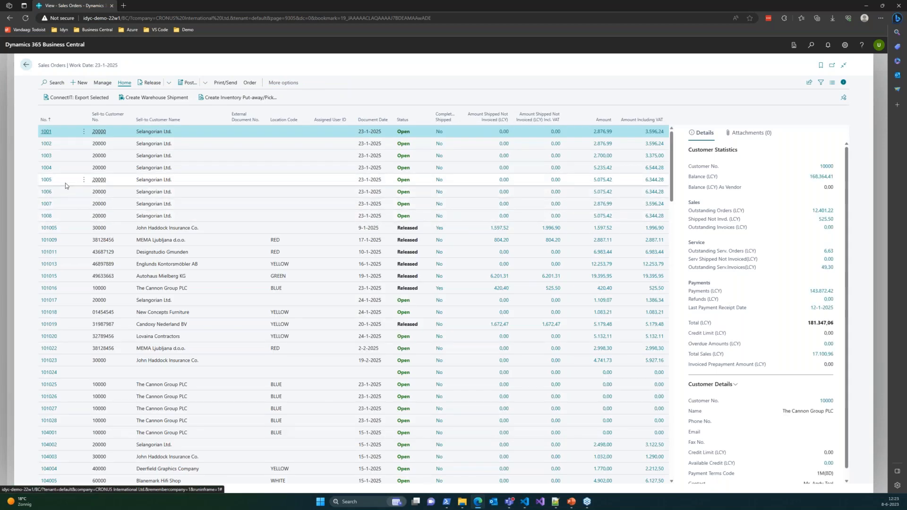
pyautogui.click(26, 66)
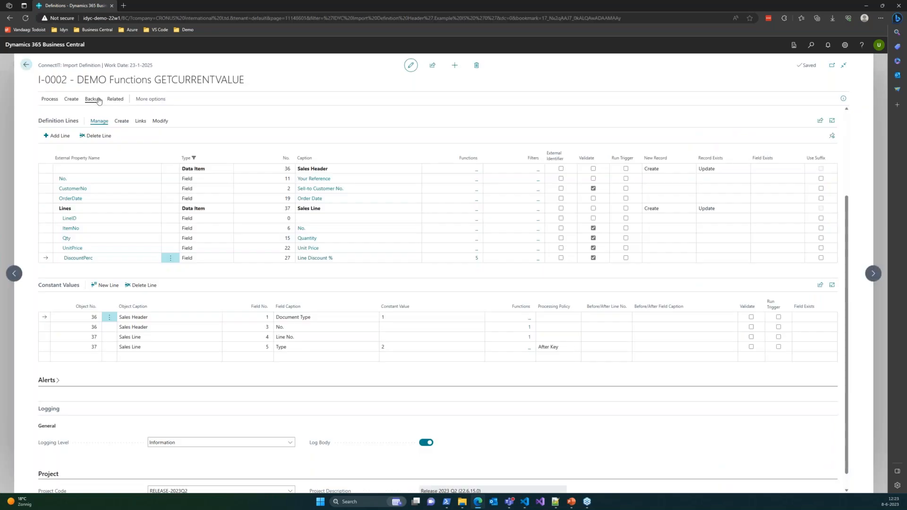
# Step: Open the list of imported records related to import definition I-0002
pyautogui.click(115, 99)
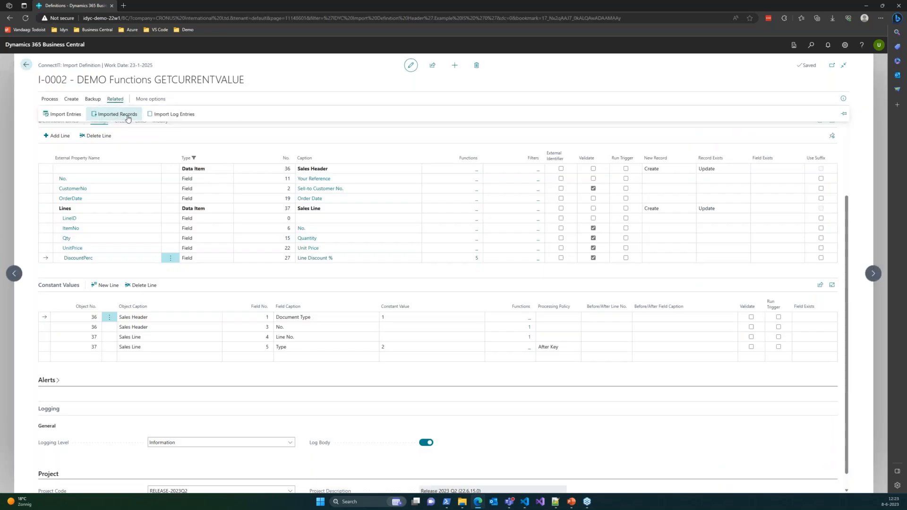
pyautogui.click(127, 115)
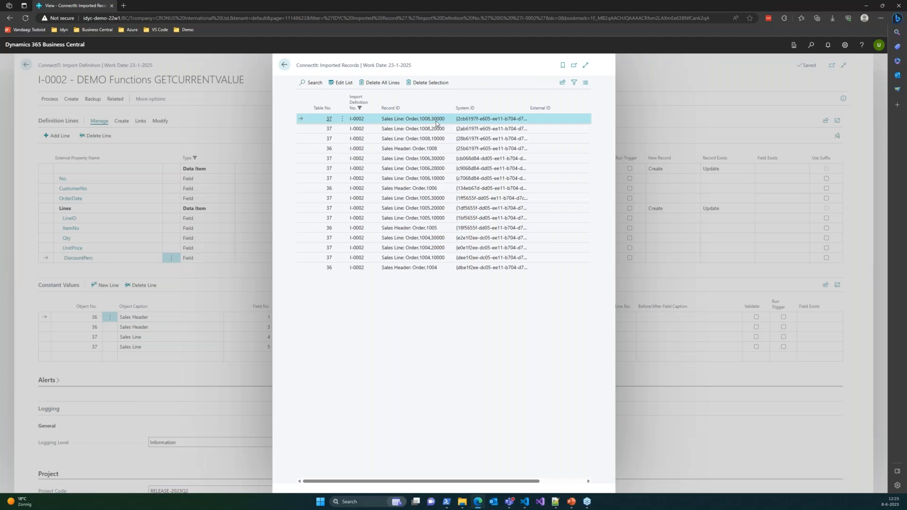
# Step: Select the imported sales header record for order 1008, view the record list expanded, and return to import definition I-0002
pyautogui.click(430, 149)
pyautogui.click(588, 67)
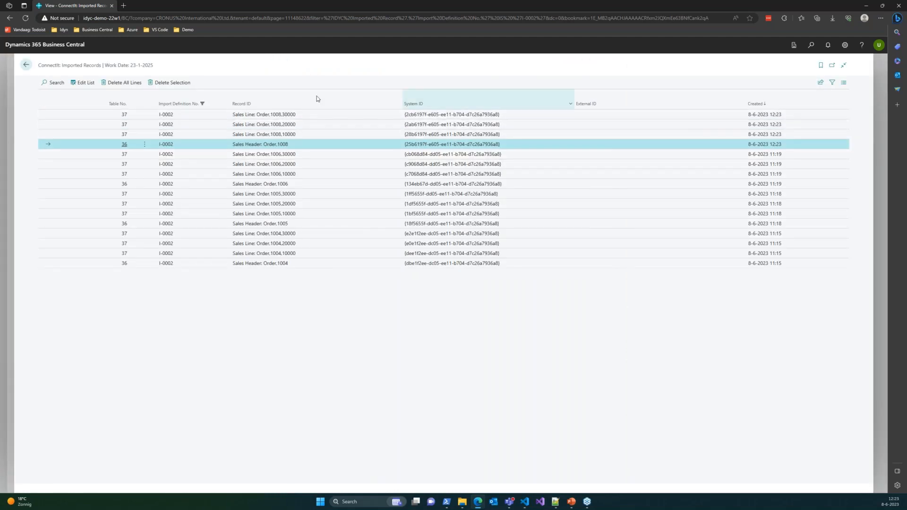
pyautogui.click(26, 65)
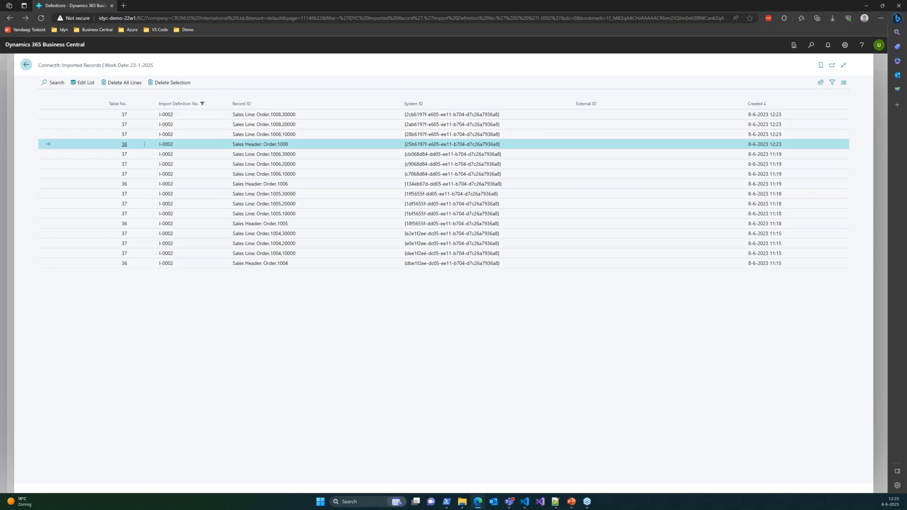
# Step: Look up the Sales Orders list and open sales order 1008
pyautogui.click(811, 50)
pyautogui.write('salo')
pyautogui.press('BackSpace')
pyautogui.write('ord')
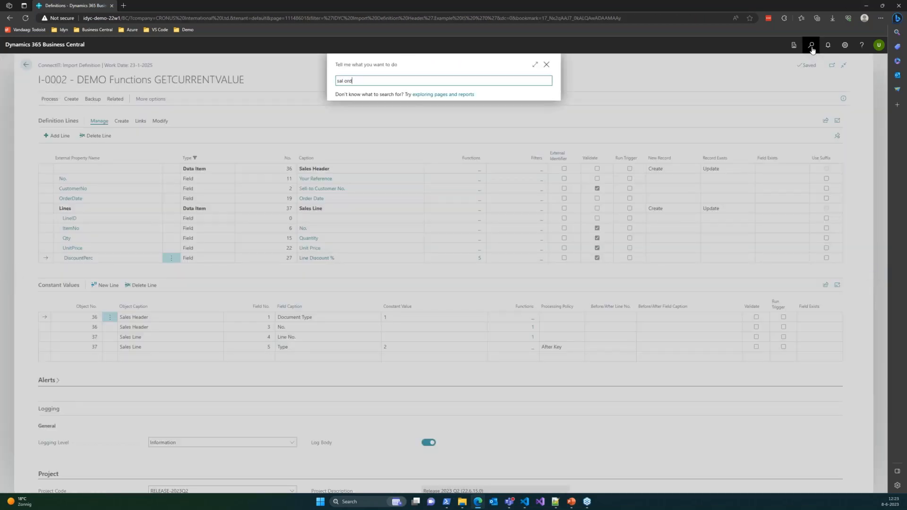
pyautogui.click(364, 114)
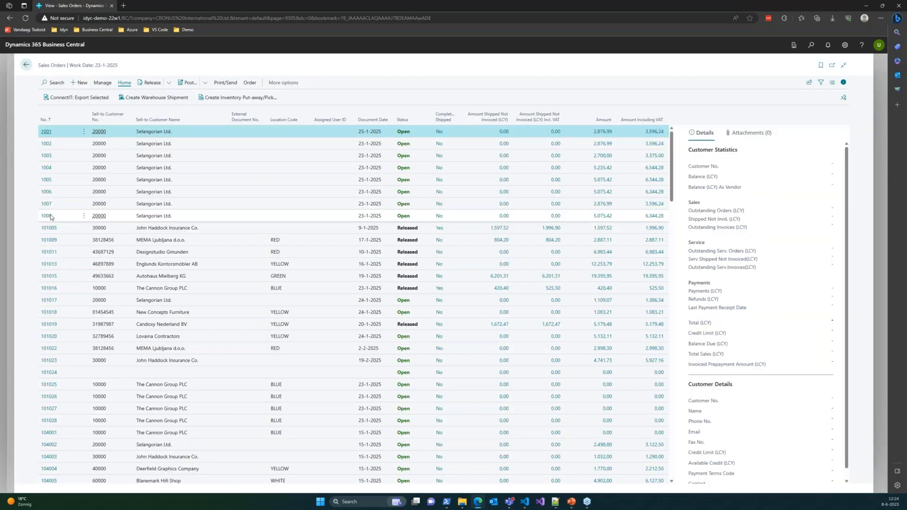
pyautogui.click(50, 216)
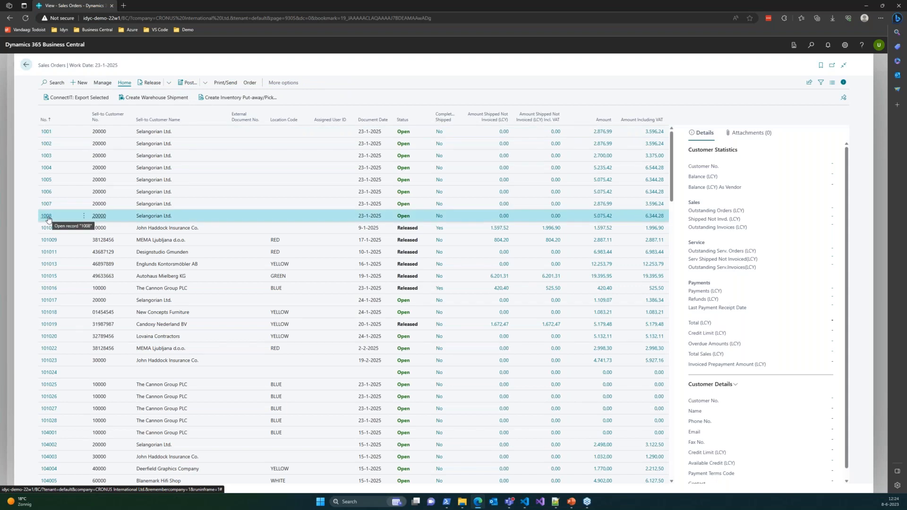
pyautogui.click(46, 217)
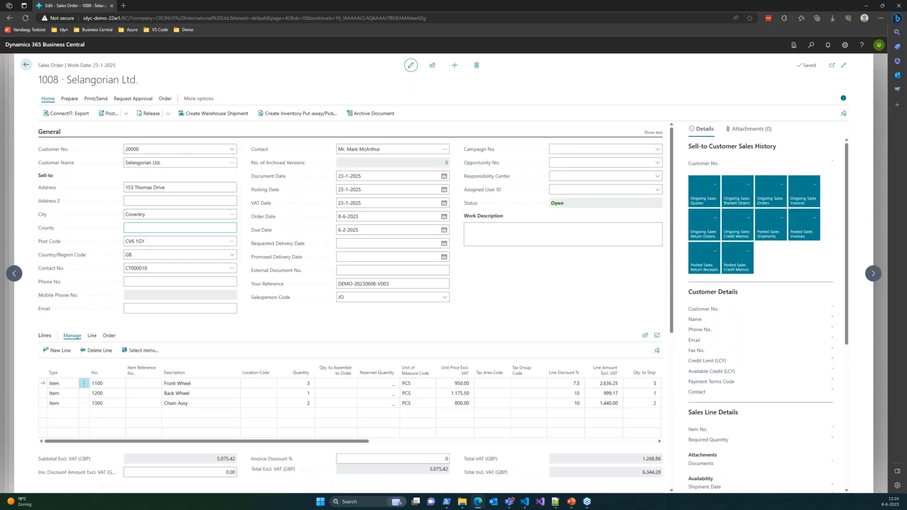
# Step: Check the Line Discount % values of the Front Wheel, Back Wheel and Chain Assy lines
pyautogui.scroll(-3, 246, 264)
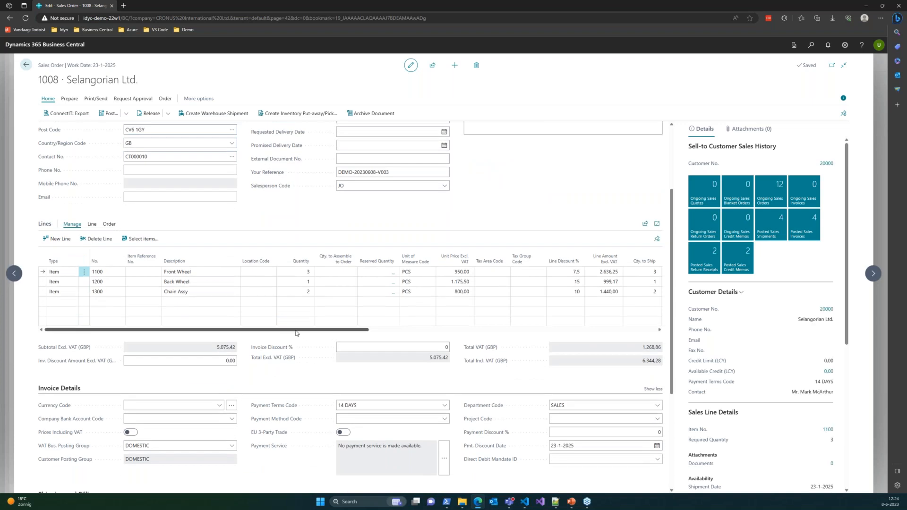
pyautogui.click(561, 275)
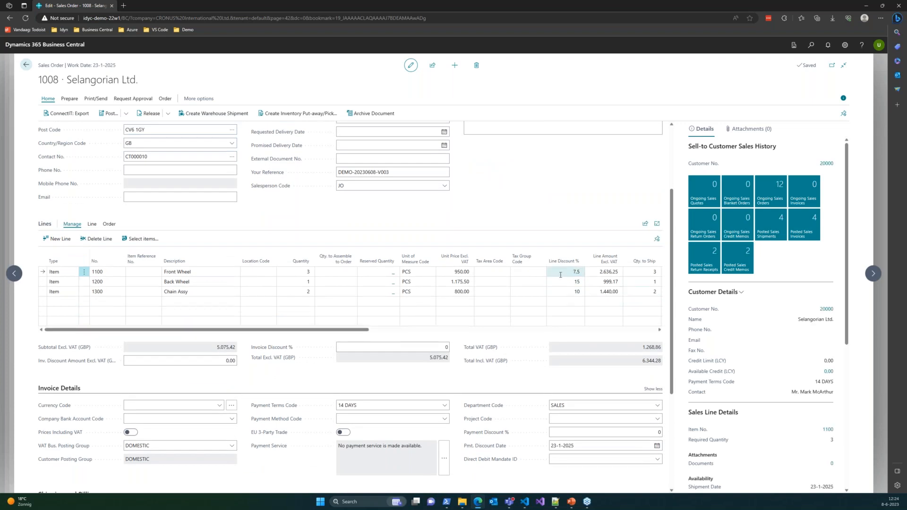
pyautogui.click(561, 275)
pyautogui.click(561, 280)
pyautogui.click(561, 280)
pyautogui.click(561, 274)
pyautogui.click(565, 291)
# Step: Add a new item line for item 1300 below the existing lines of sales order 1008
pyautogui.click(99, 301)
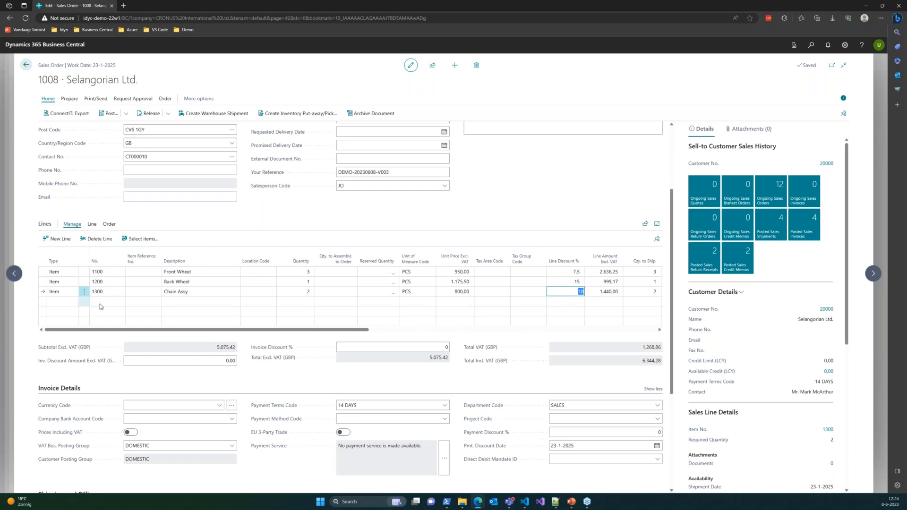
pyautogui.write('13')
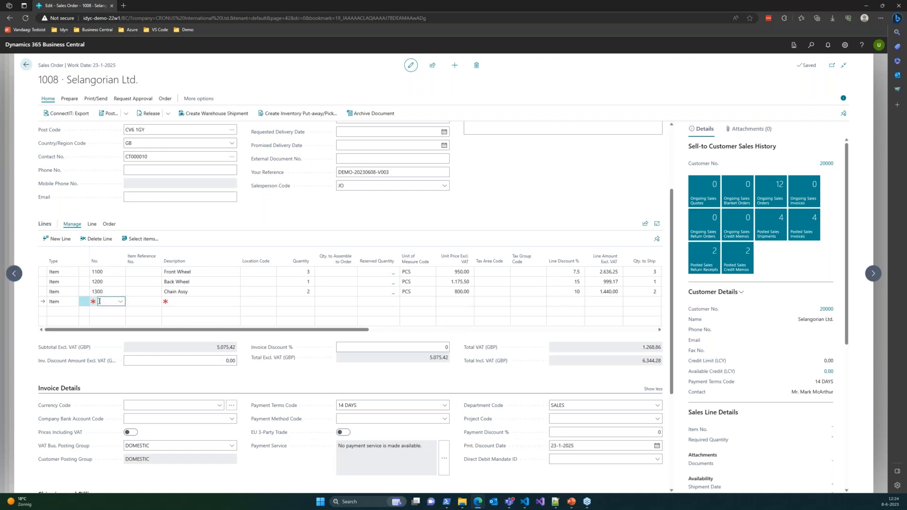
pyautogui.write('00')
pyautogui.press('Tab')
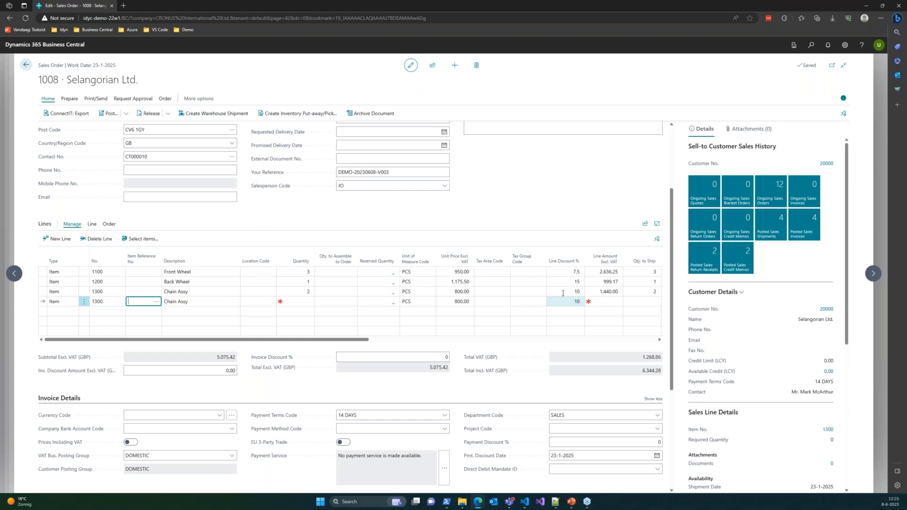
# Step: Delete the newly added fourth line, item 1300, from sales order 1008
pyautogui.click(84, 301)
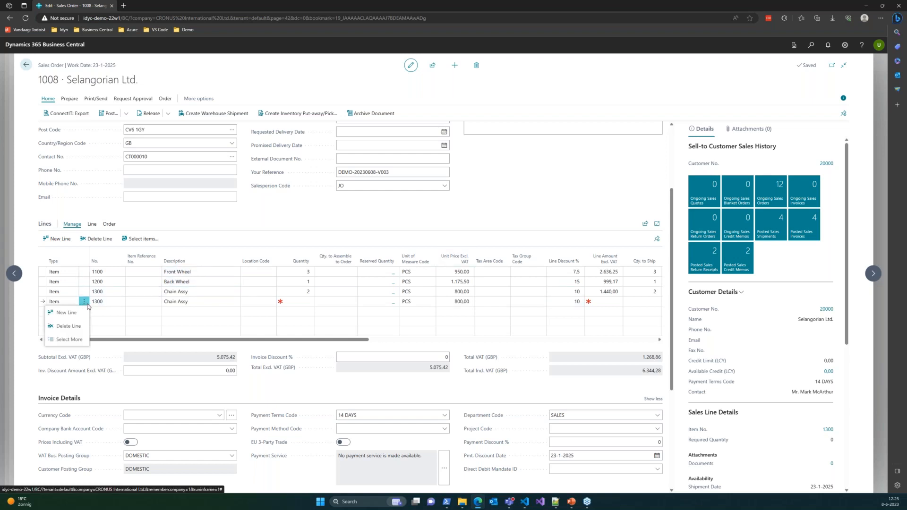
pyautogui.click(76, 328)
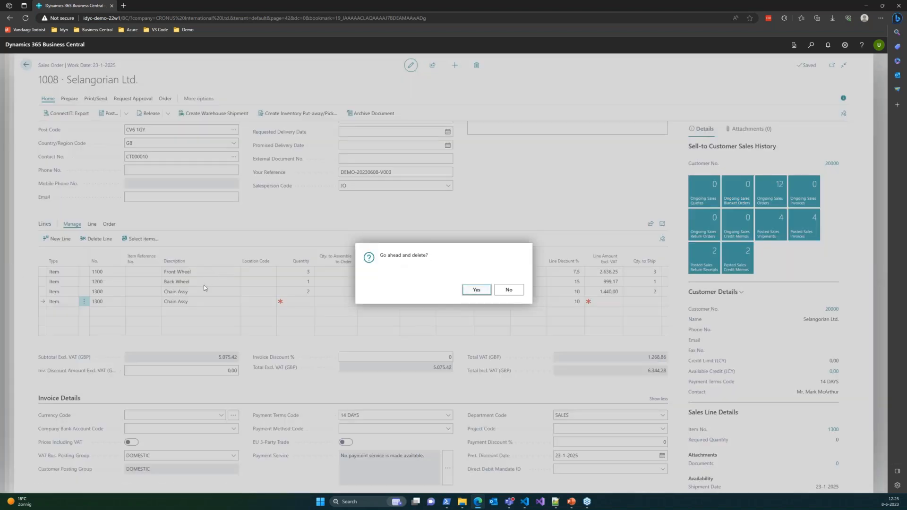
pyautogui.press('Return')
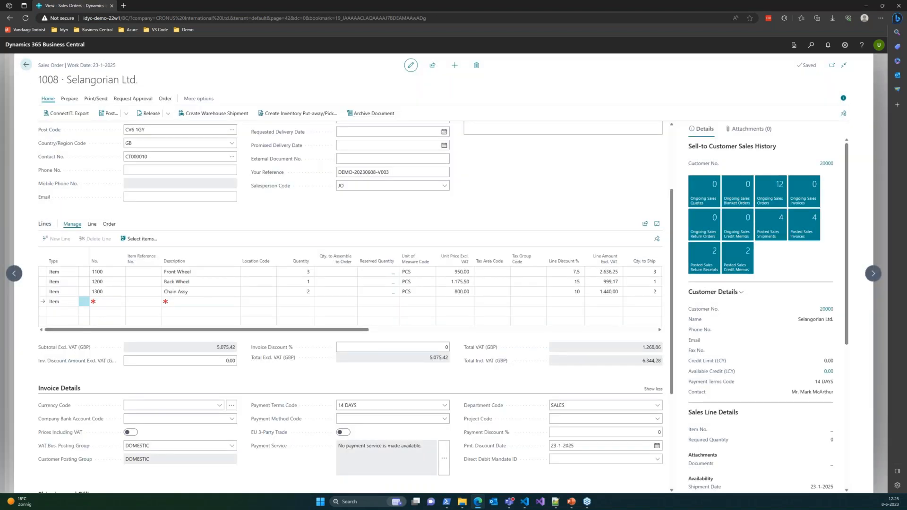
# Step: Close the sales order, go back to the import definitions list, and switch to the presentation's Q&A session slide
pyautogui.click(27, 66)
pyautogui.click(26, 67)
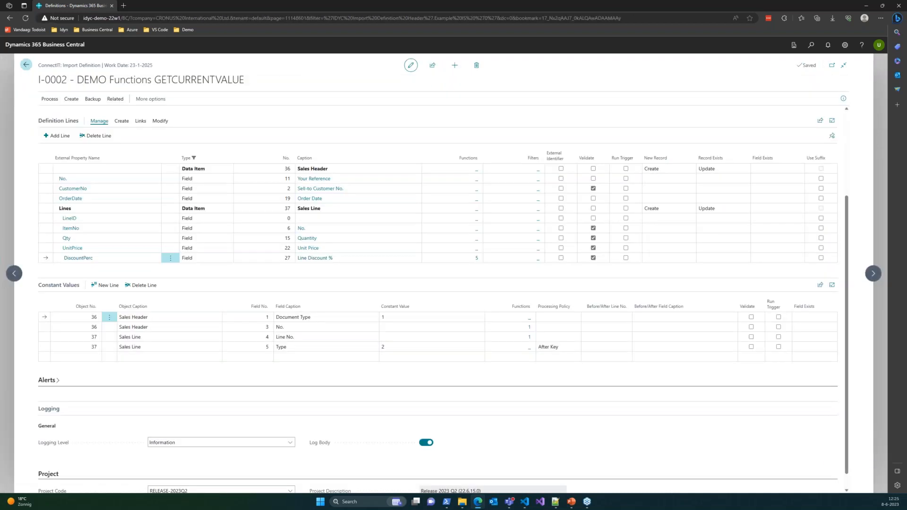
pyautogui.click(27, 66)
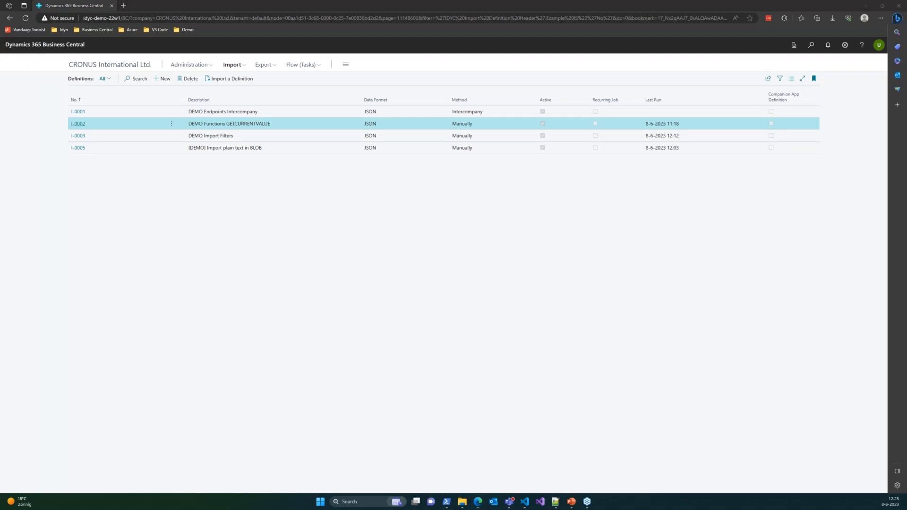
pyautogui.hotkey('alt', 'Tab')
pyautogui.click(599, 288)
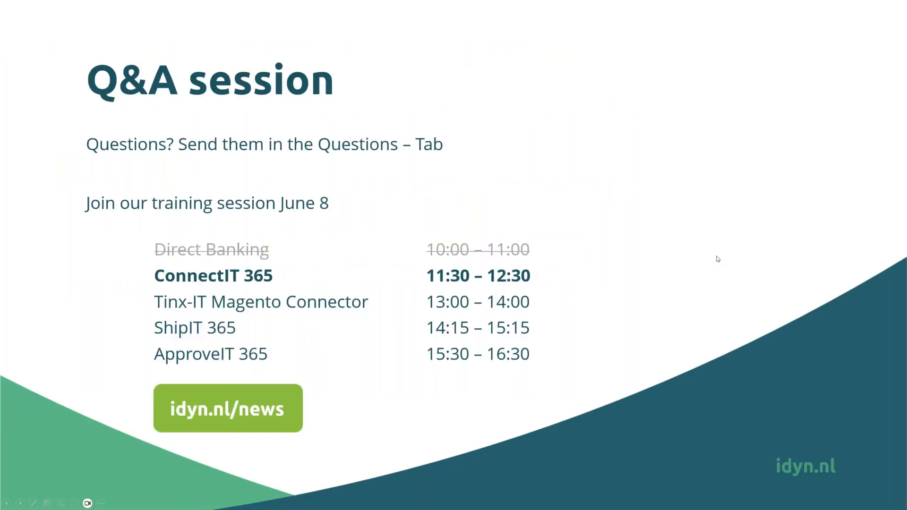